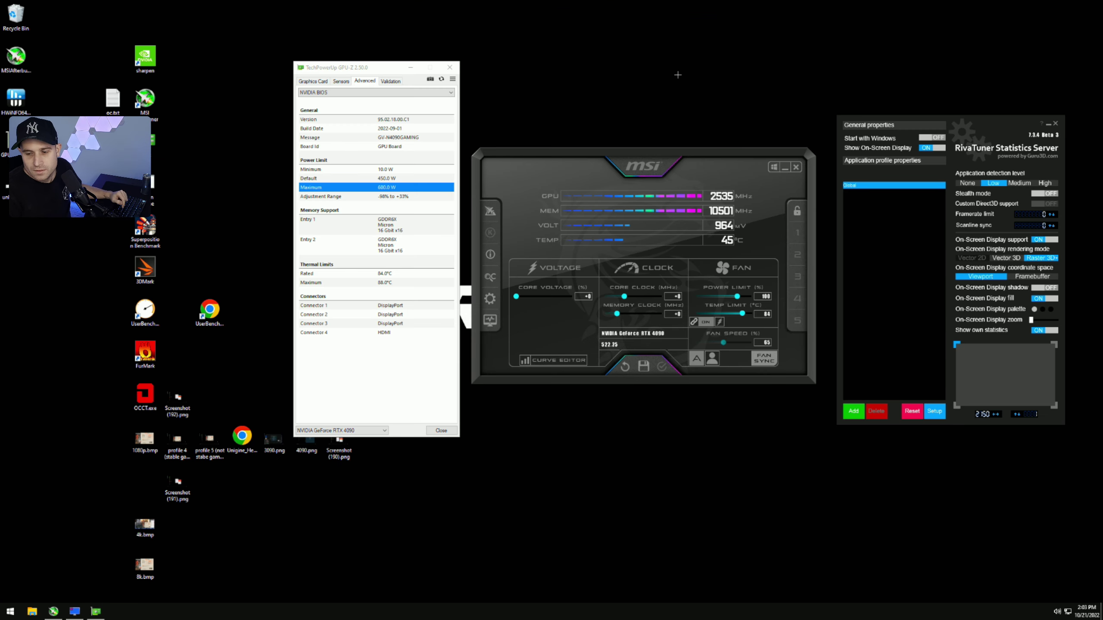
# - Show the GPU-Z sensor readings, hide RivaTuner Statistics Server, and rearrange the GPU-Z and Afterburner windows on the desktop
pyautogui.click(341, 82)
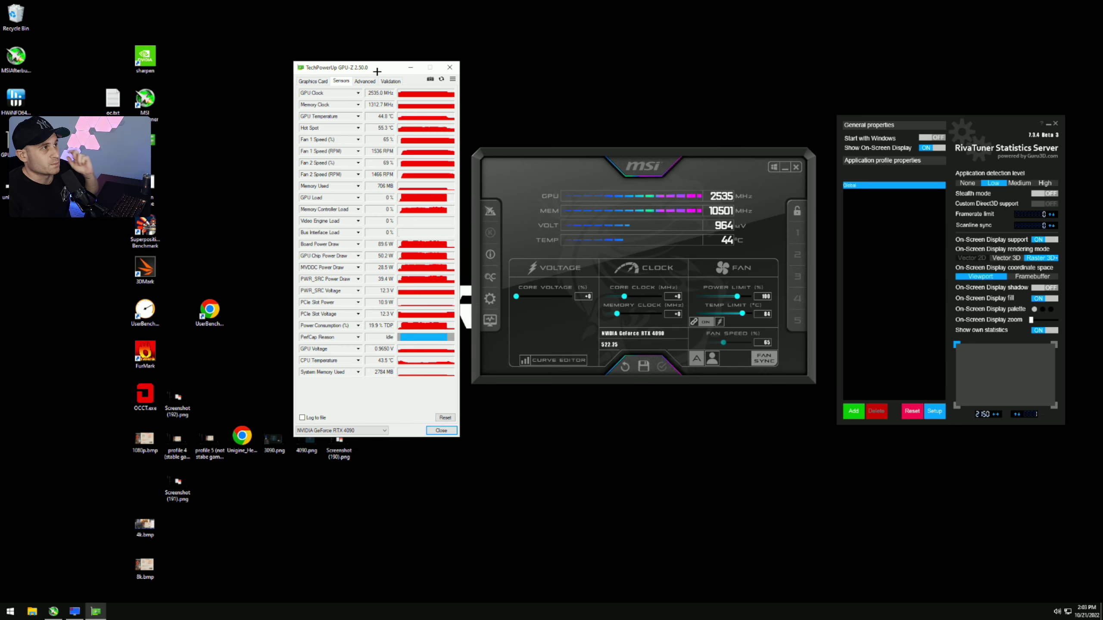
pyautogui.moveTo(375, 70); pyautogui.dragTo(977, 27)
pyautogui.click(1055, 123)
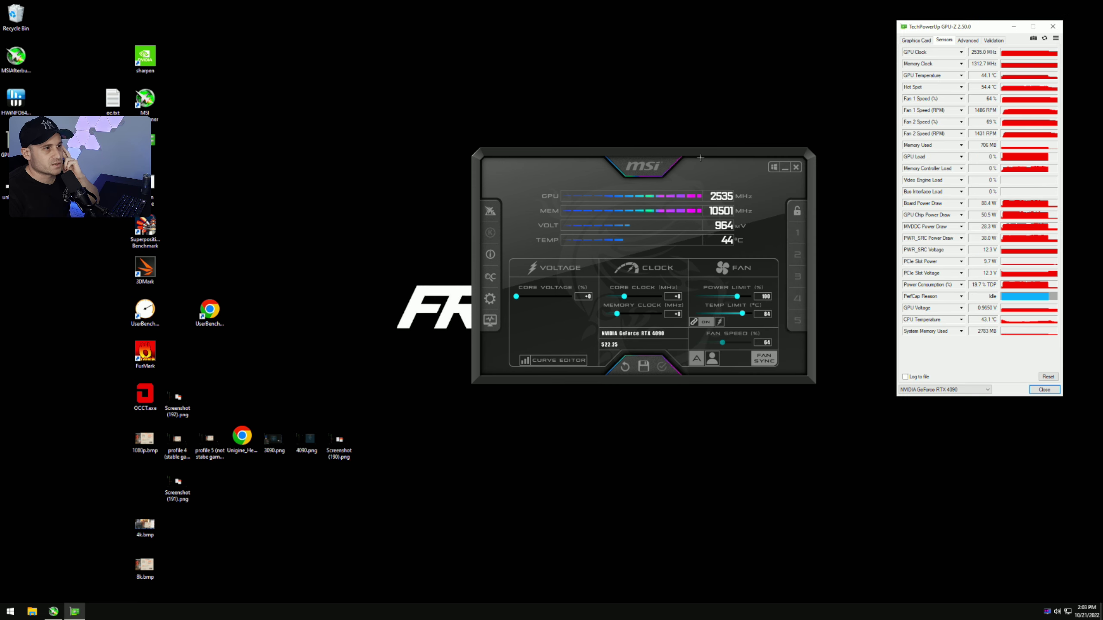
pyautogui.moveTo(700, 158); pyautogui.dragTo(763, 61)
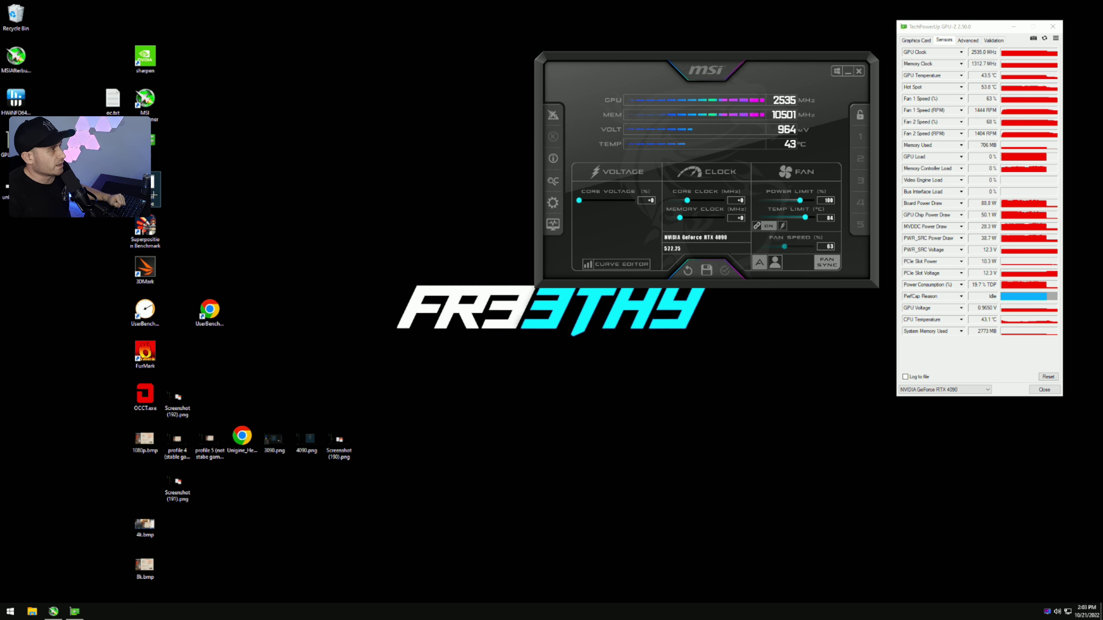
# - Launch Unigine Heaven Benchmark and run it windowed at 2560x1440 with Ultra quality and Extreme tessellation
pyautogui.doubleClick(147, 187)
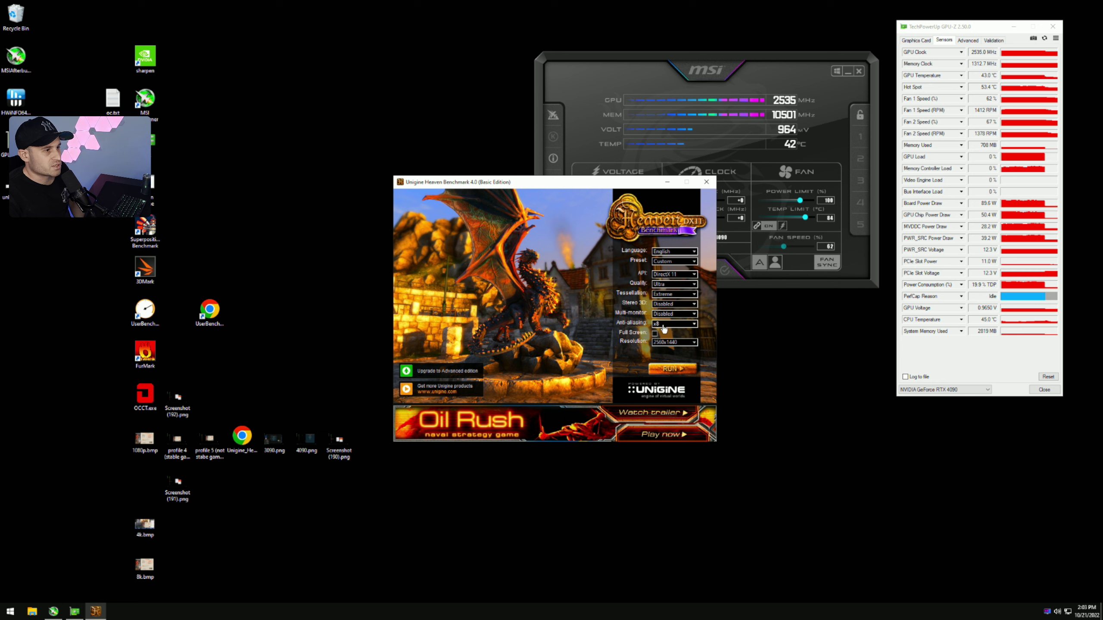
pyautogui.click(667, 346)
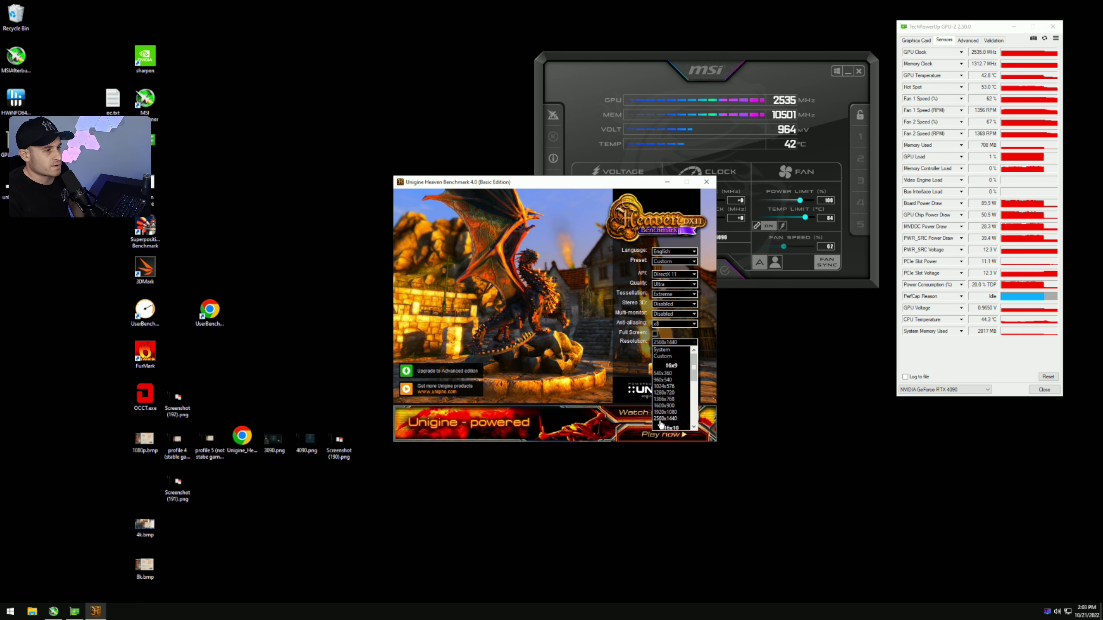
pyautogui.click(656, 348)
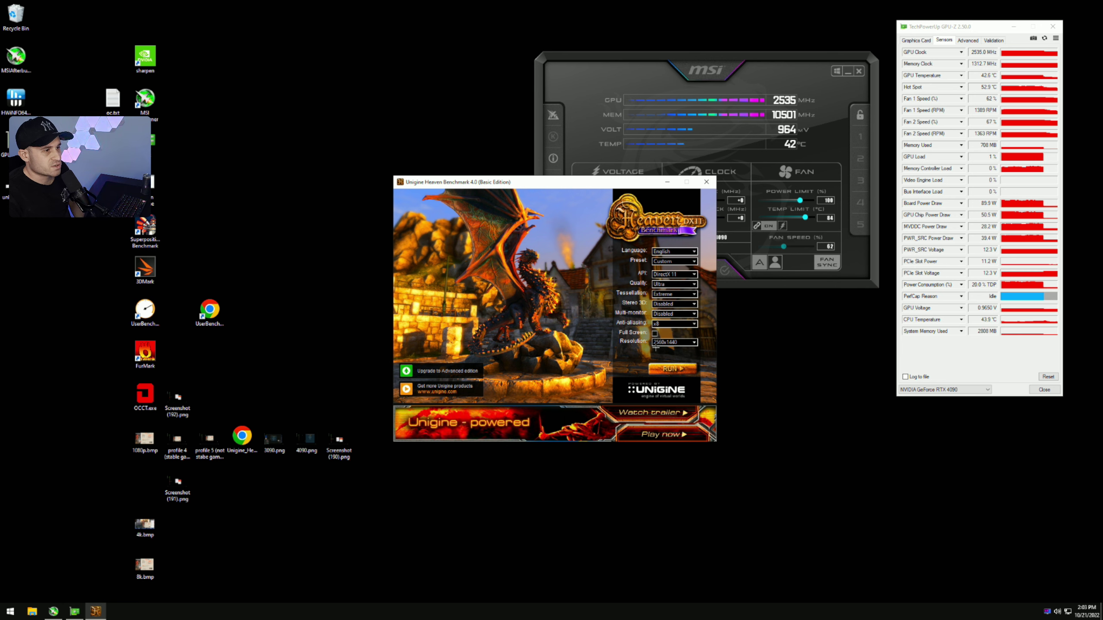
pyautogui.click(684, 372)
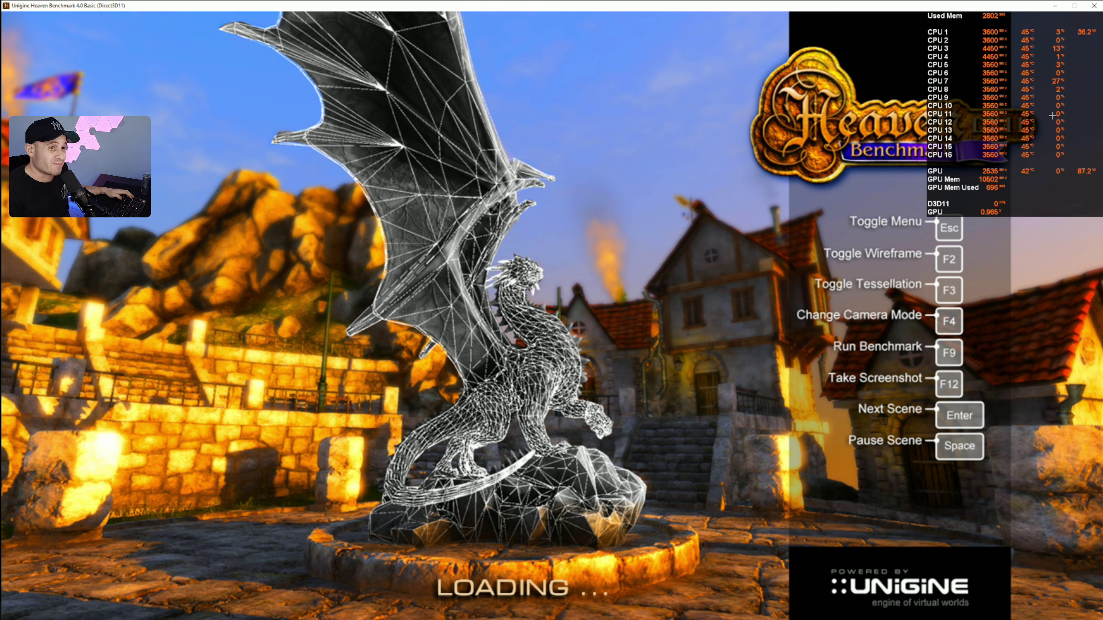
# - Bring GPU-Z and MSI Afterburner in front of the running Heaven scene and place them side by side, clear of the on-screen statistics
pyautogui.hotkey('alt', 'Tab')
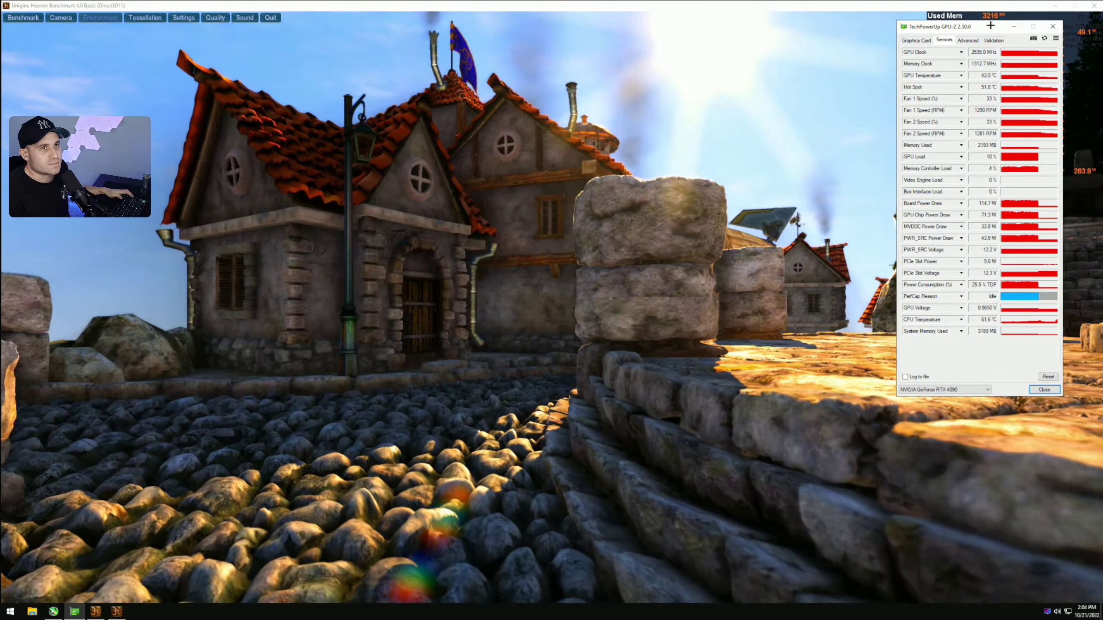
pyautogui.moveTo(990, 25); pyautogui.dragTo(845, 20)
pyautogui.hotkey('alt', 'Tab')
pyautogui.hotkey('alt', 'Tab')
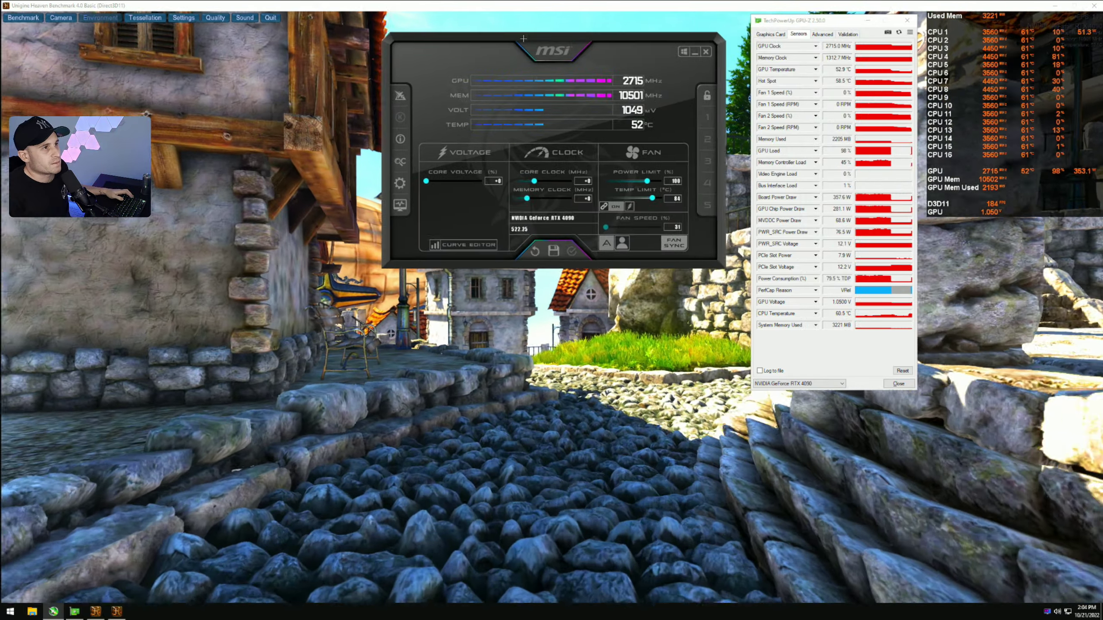
pyautogui.moveTo(523, 39); pyautogui.dragTo(523, 38)
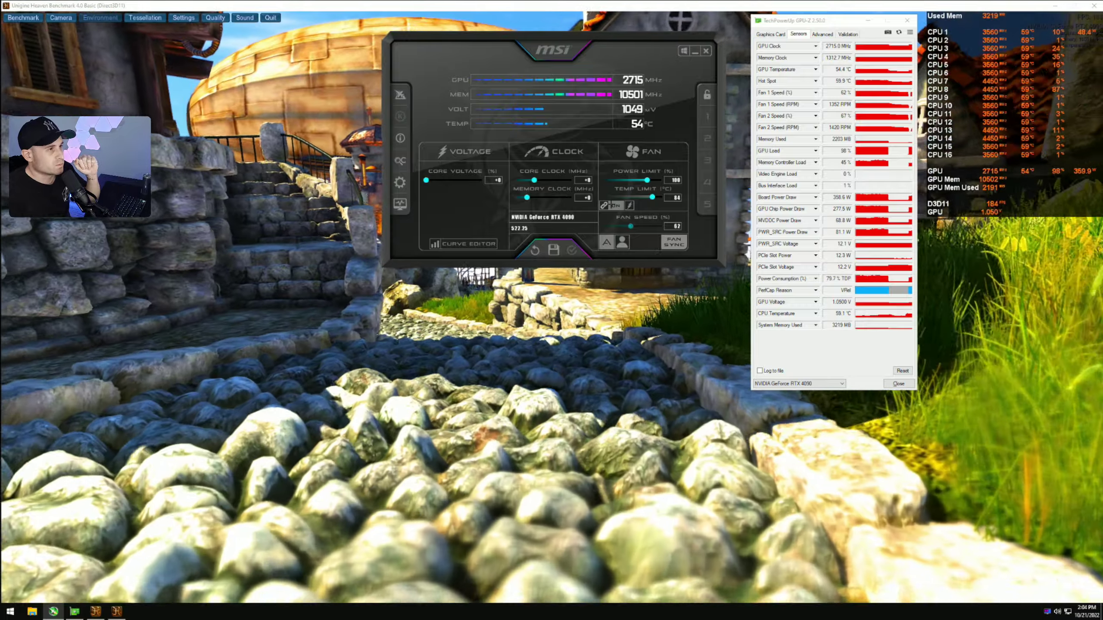
# - Unlink the power and temperature limits in Afterburner and apply a 133% power limit and an 88 °C temperature limit
pyautogui.click(611, 205)
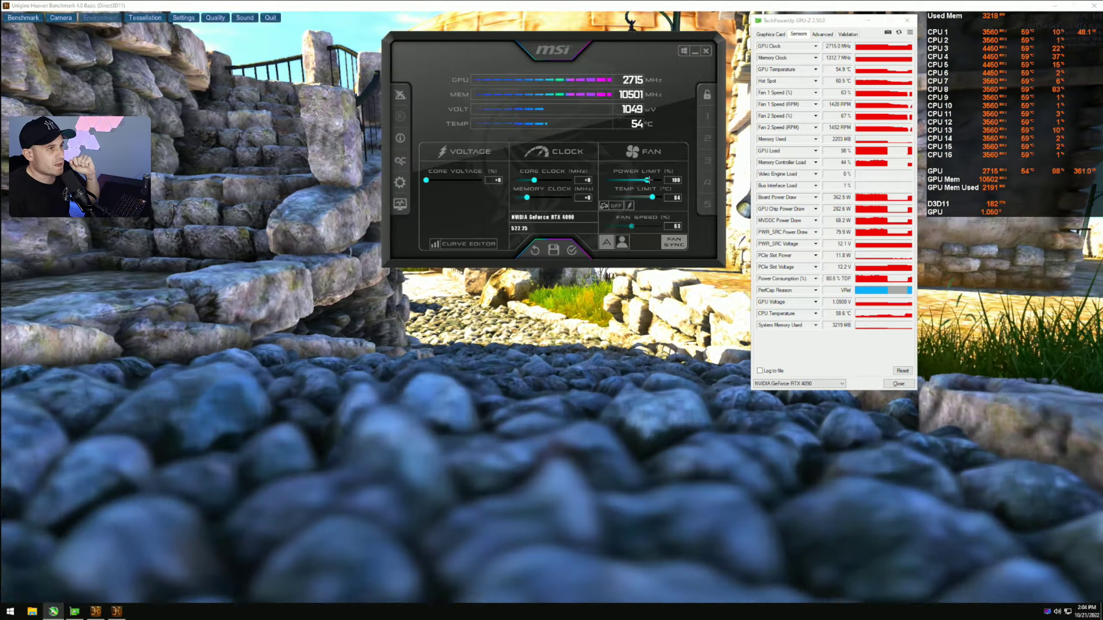
pyautogui.moveTo(647, 180); pyautogui.dragTo(662, 180)
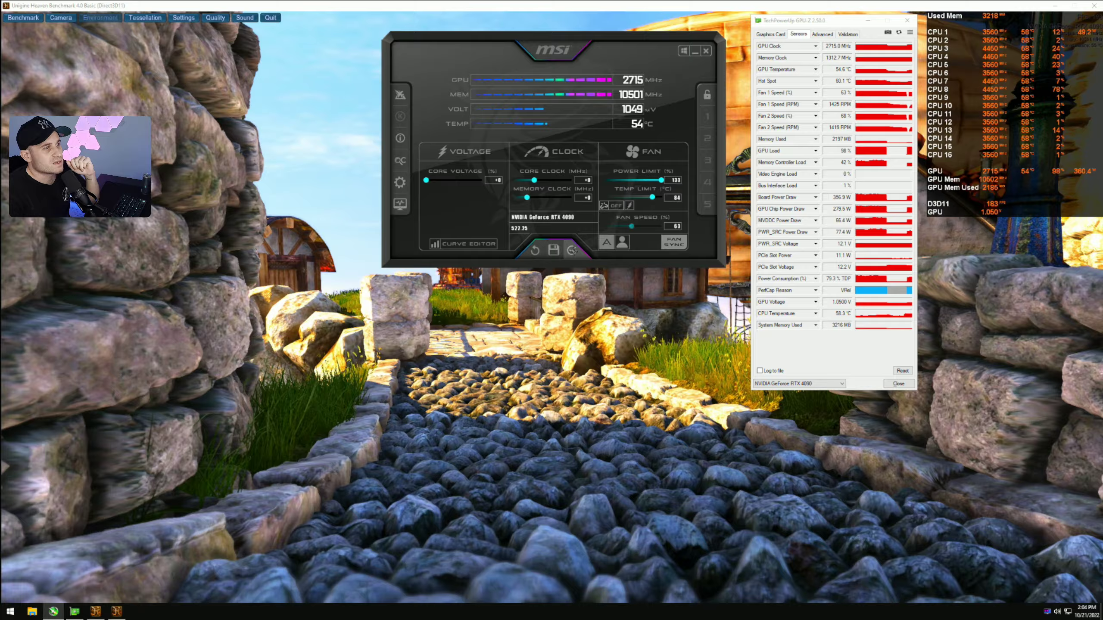
pyautogui.click(572, 250)
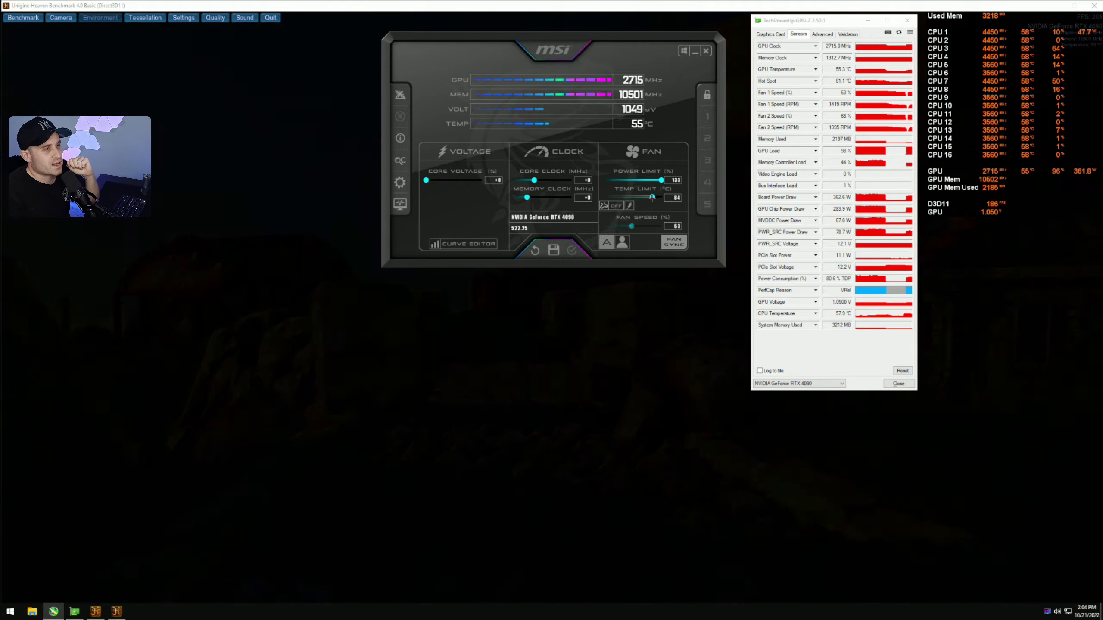
pyautogui.moveTo(653, 197); pyautogui.dragTo(663, 198)
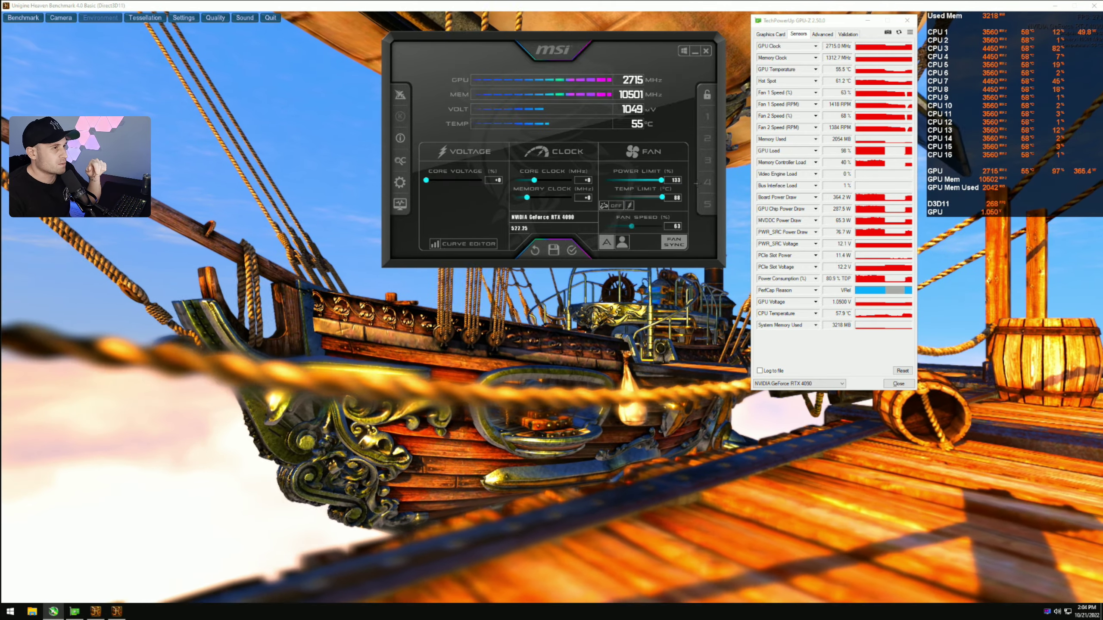
pyautogui.click(571, 250)
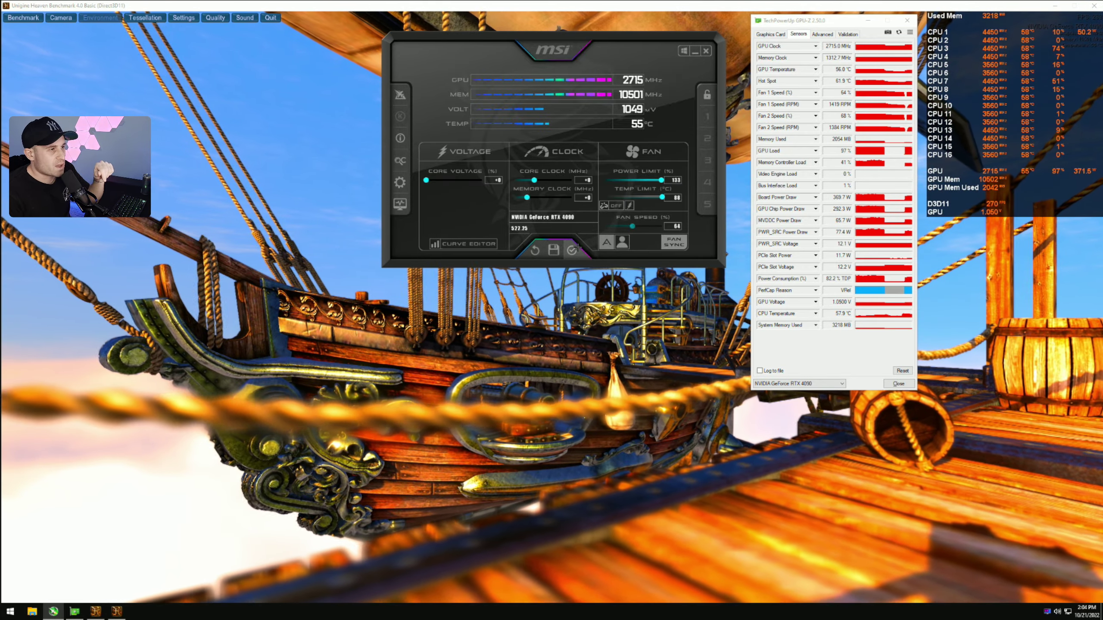
# - Turn off automatic fan control and apply a fixed fan speed of 85%
pyautogui.click(606, 242)
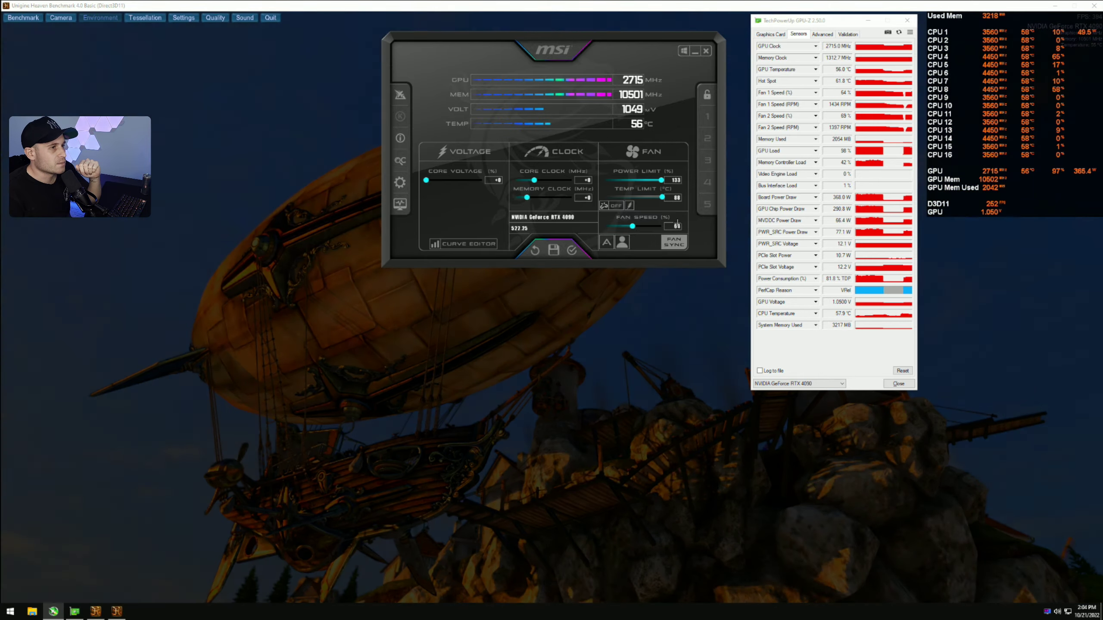
pyautogui.click(677, 225)
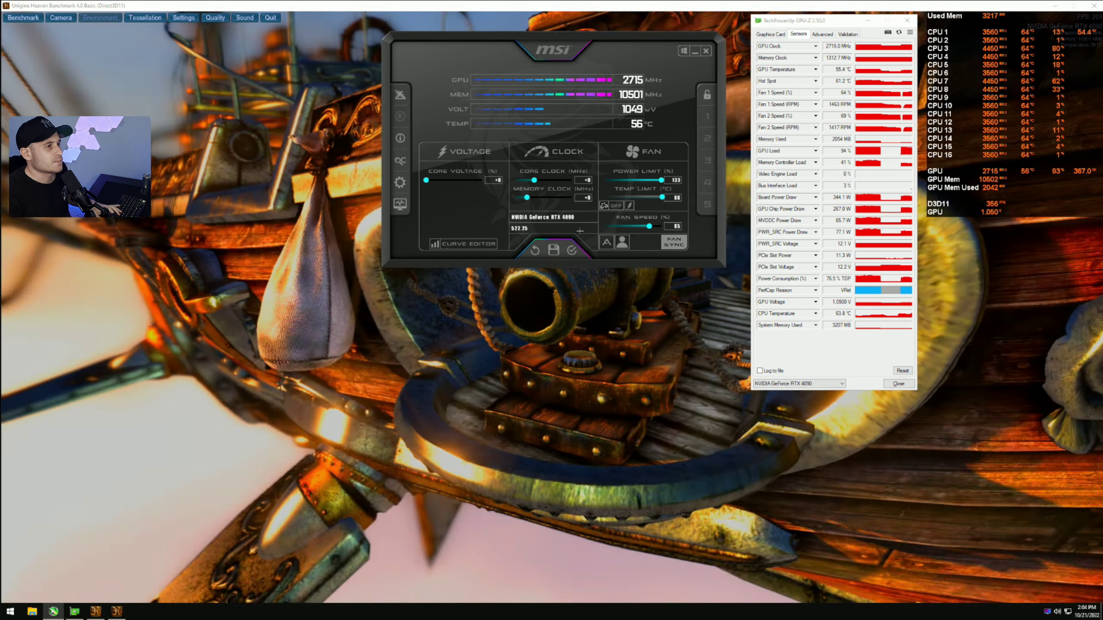
pyautogui.click(571, 250)
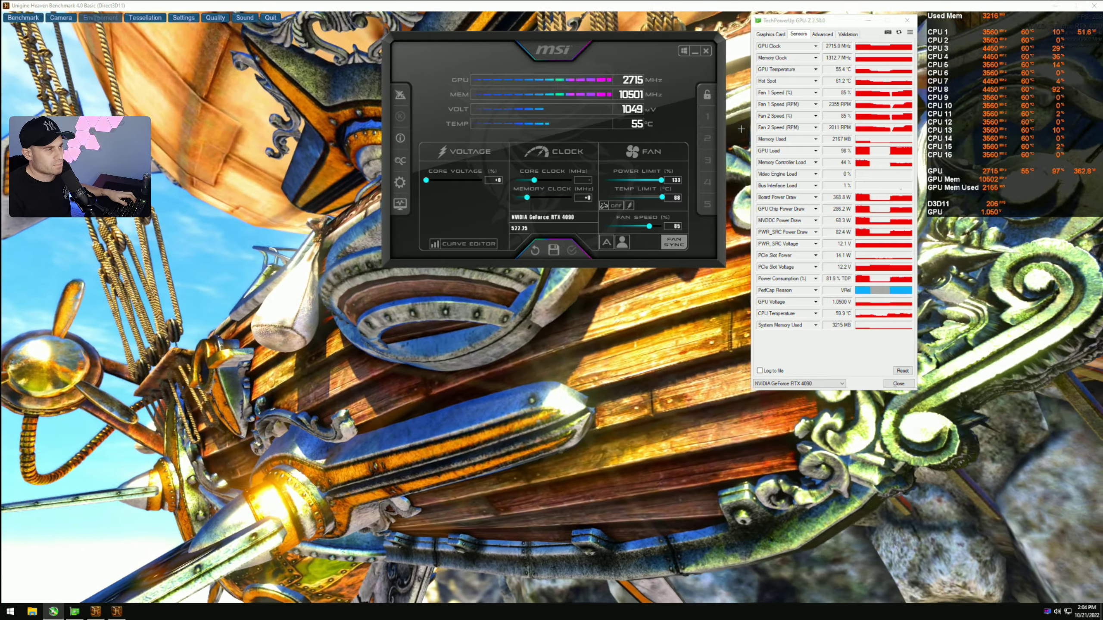
# - Apply a core clock offset of +100 MHz, and raise it further to +200 MHz
pyautogui.write('0')
pyautogui.press('Return')
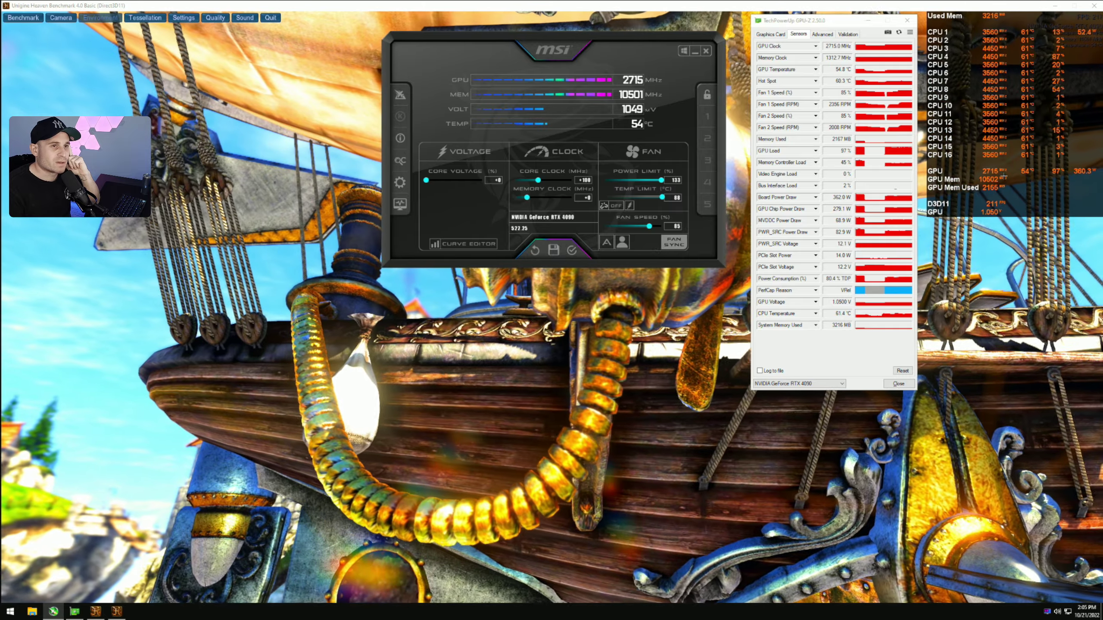
pyautogui.click(572, 250)
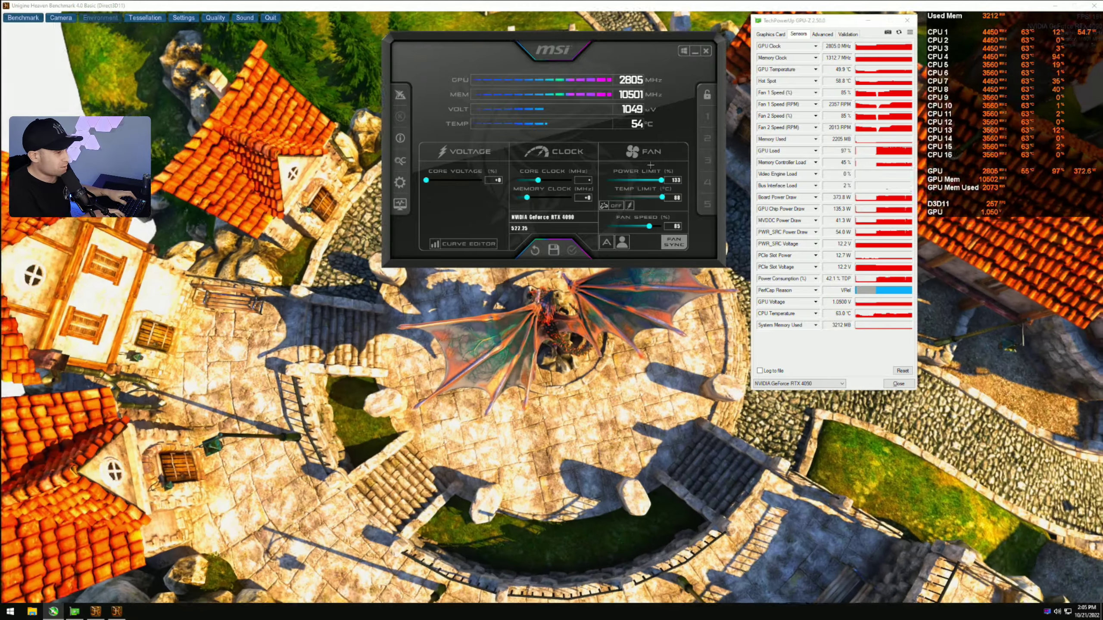
pyautogui.press('Return')
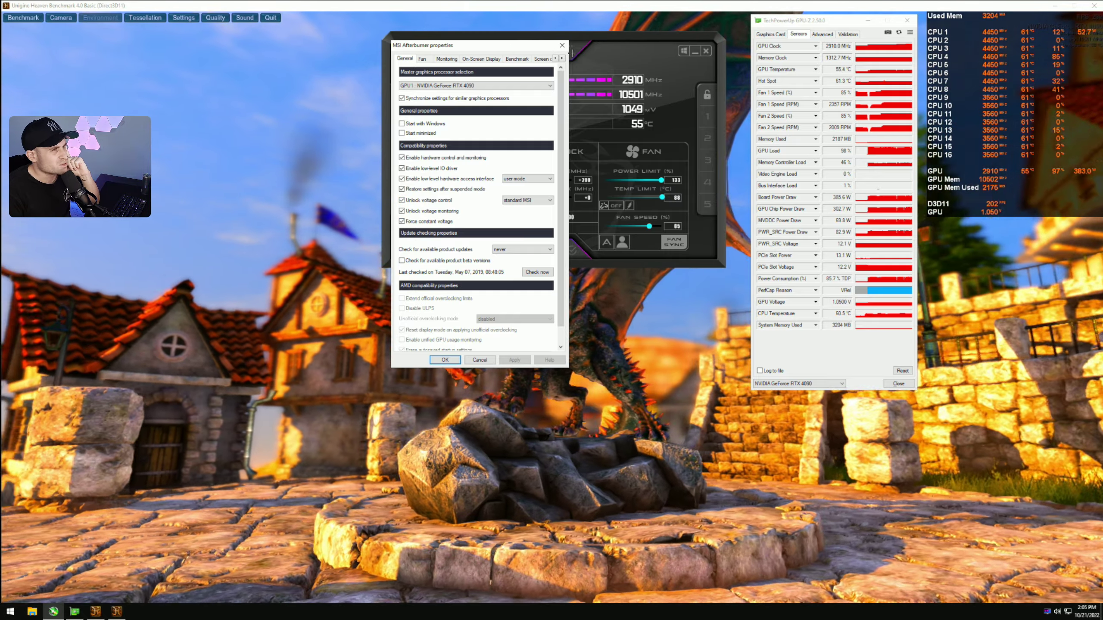
# - Close the Afterburner properties and apply a core voltage increase of +100%
pyautogui.click(561, 45)
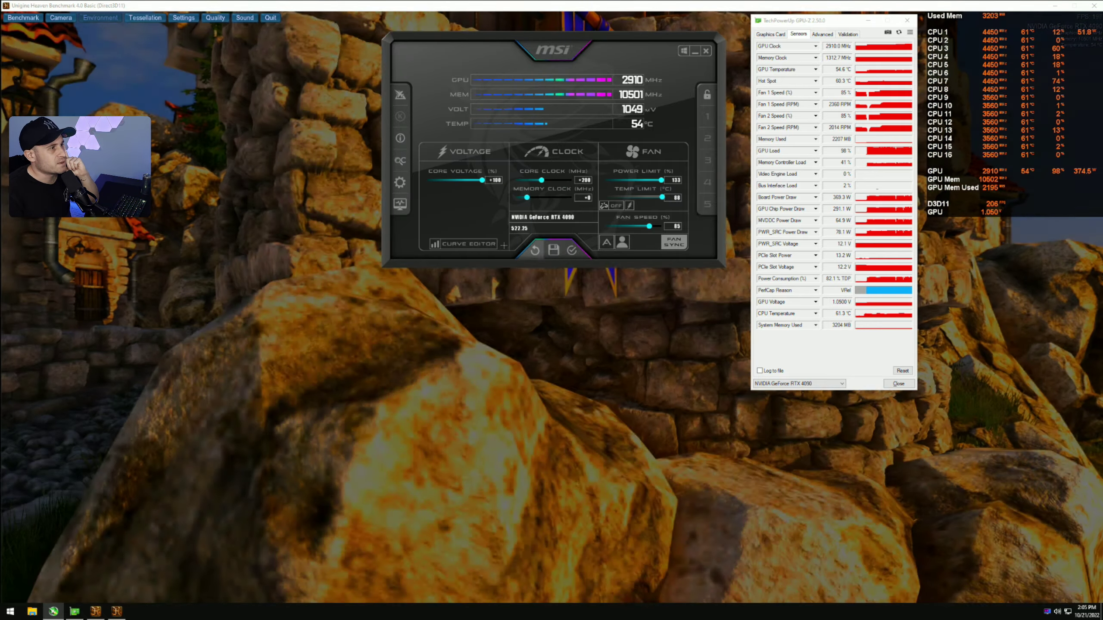
pyautogui.click(572, 251)
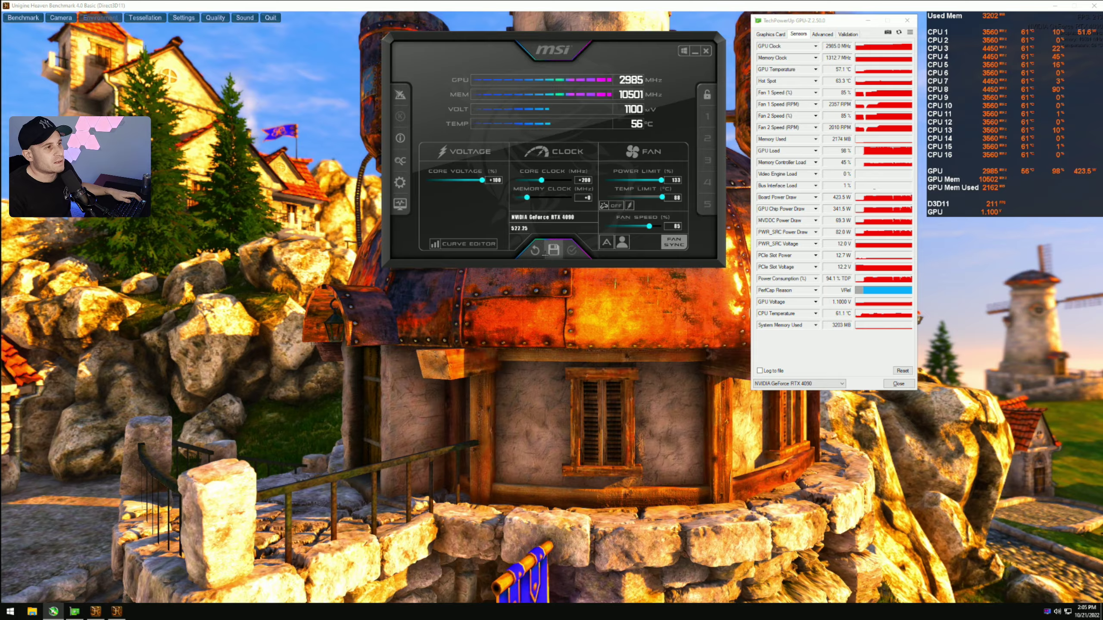
# - Reset the overclock to defaults and apply a 133% power limit, 88 °C temperature limit, +100% core voltage and 85% fan speed
pyautogui.click(537, 251)
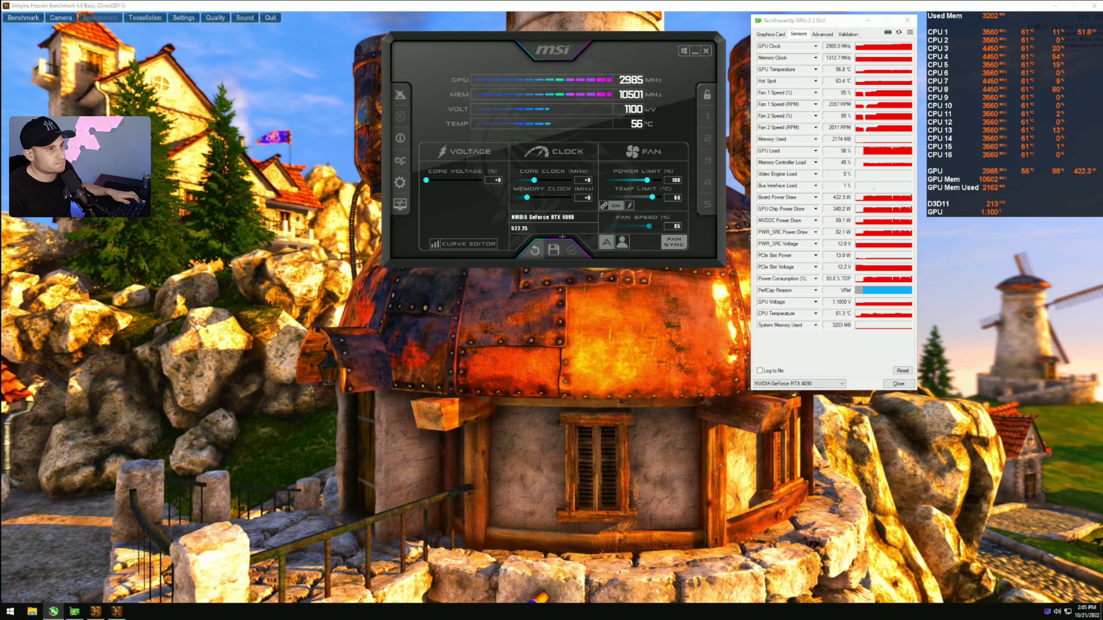
pyautogui.click(662, 180)
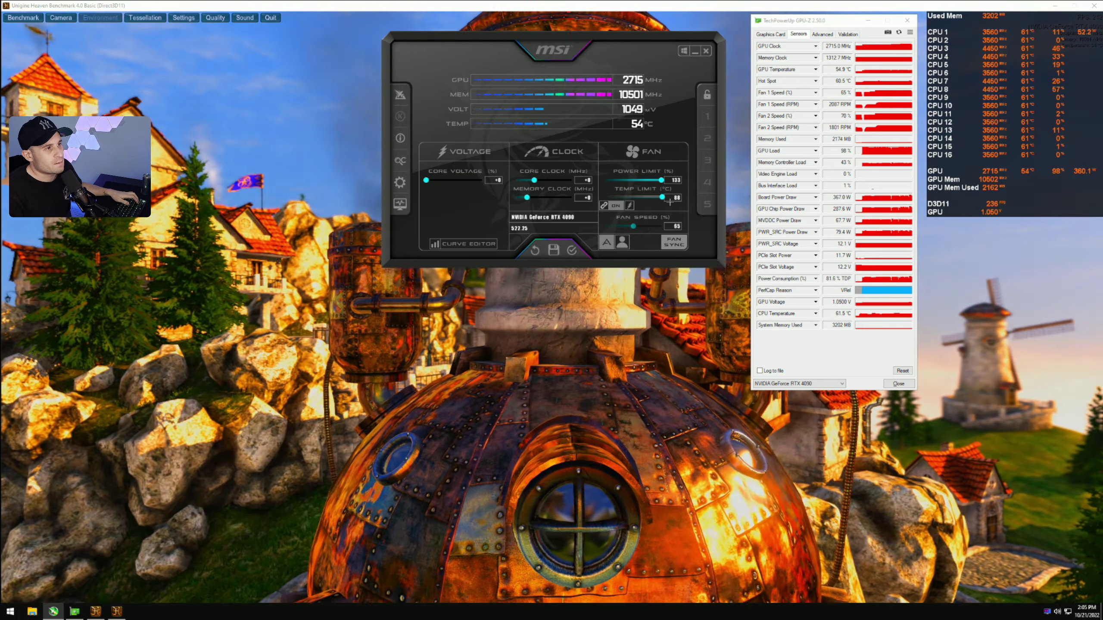
pyautogui.moveTo(426, 180); pyautogui.dragTo(482, 179)
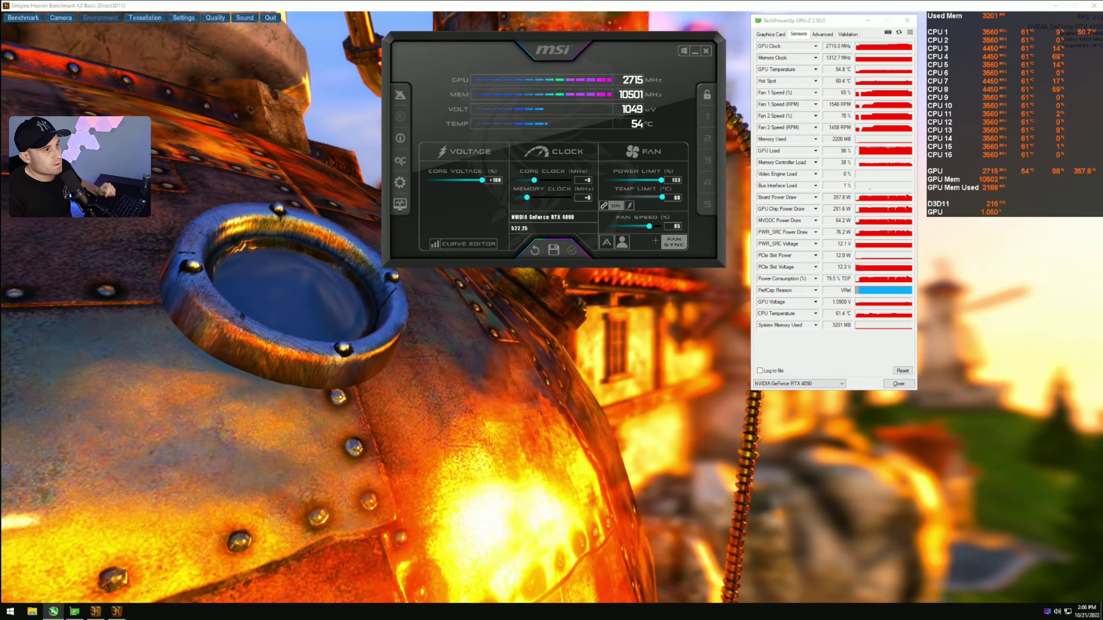
pyautogui.click(571, 250)
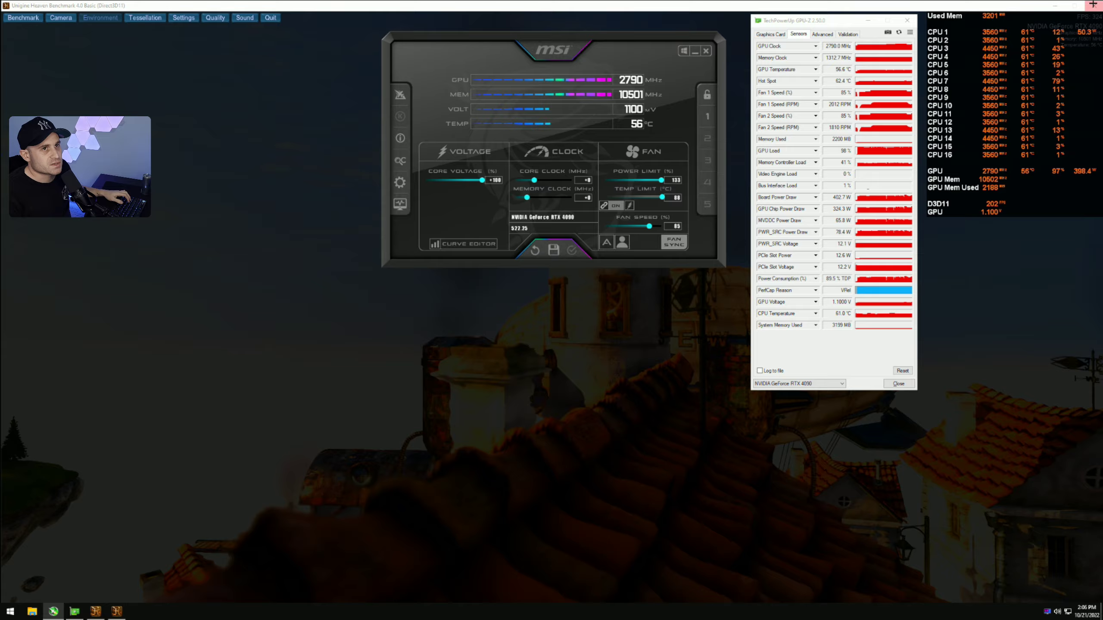
# - Hide the Heaven scene, open Superposition Benchmark with the 4K Optimized preset, and close it without running the test
pyautogui.click(1093, 4)
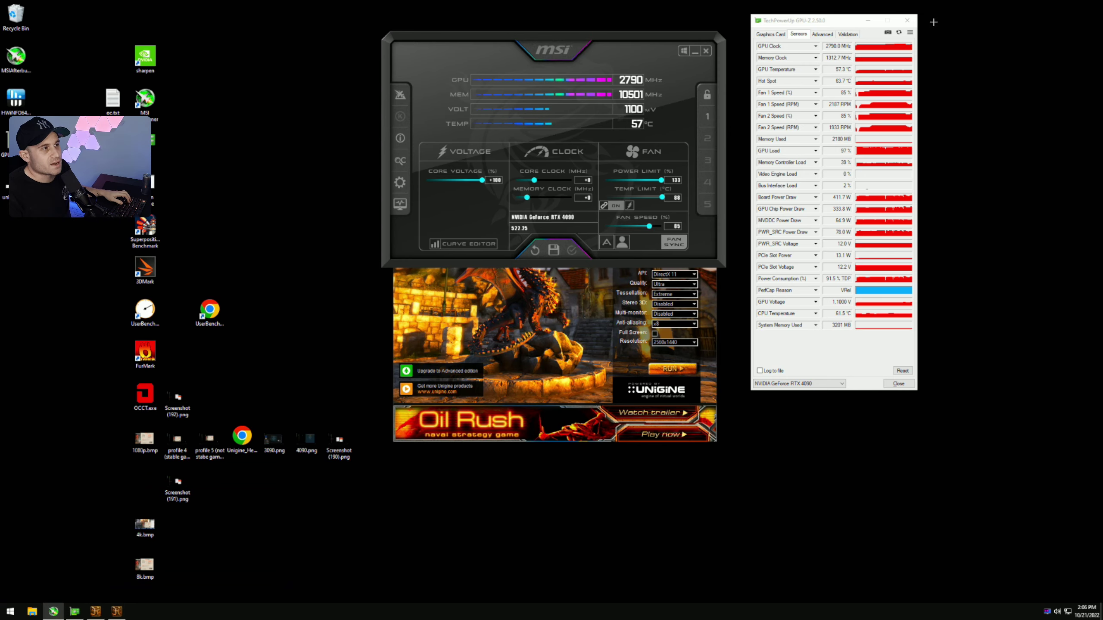
pyautogui.click(145, 228)
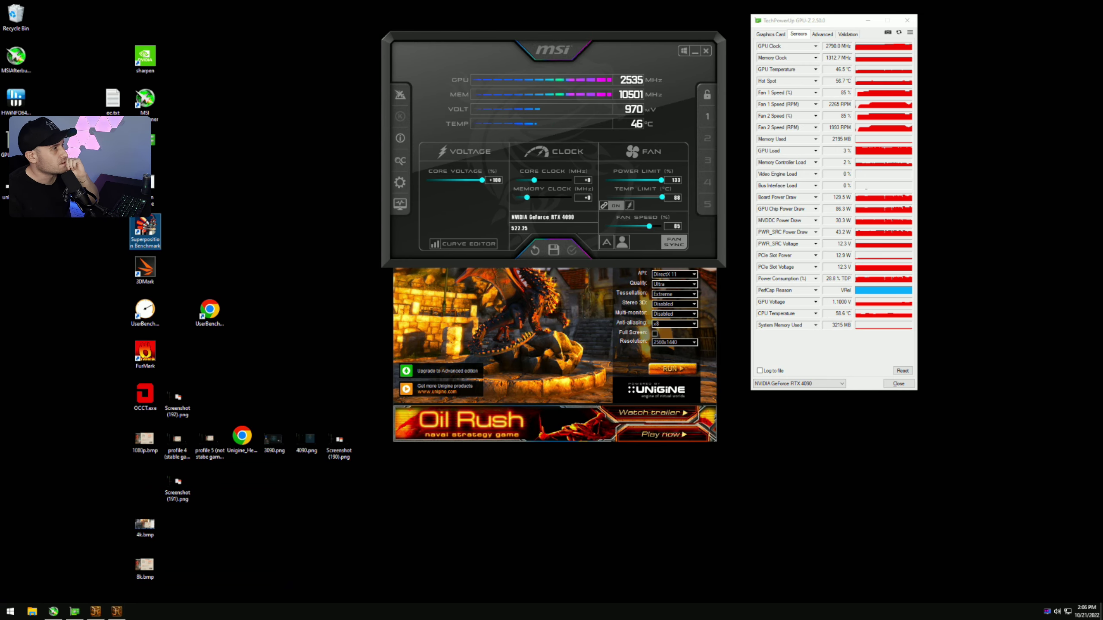
pyautogui.click(702, 226)
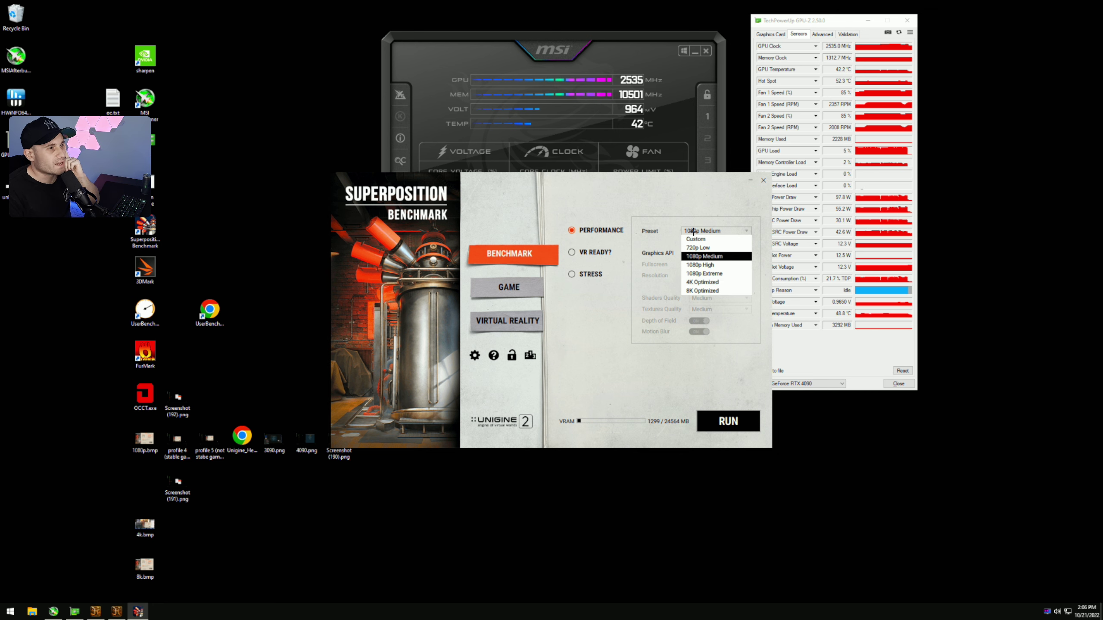
pyautogui.click(720, 282)
pyautogui.click(764, 180)
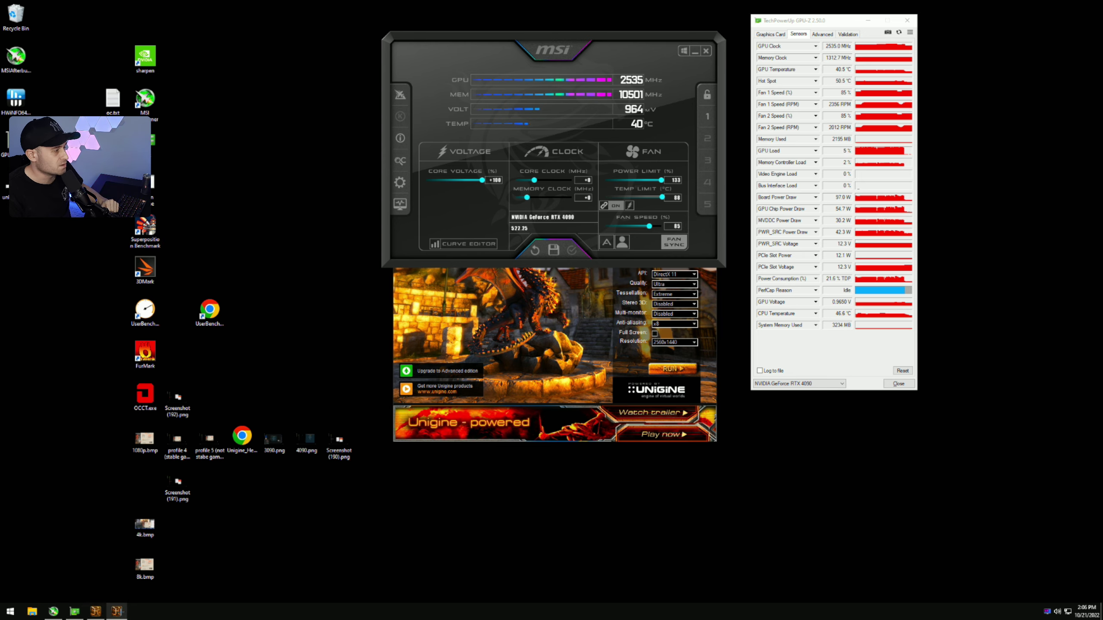
# - Restore the running Heaven scene and bring GPU-Z and MSI Afterburner back in front of it
pyautogui.click(117, 612)
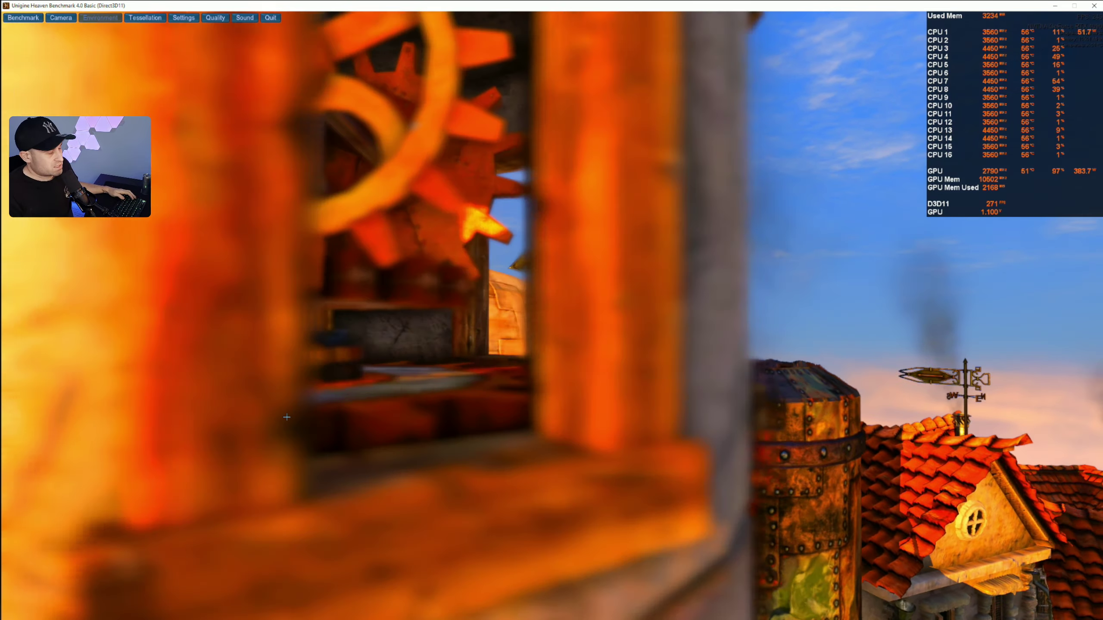
pyautogui.hotkey('alt', 'Tab')
pyautogui.hotkey('alt', 'Tab')
pyautogui.hotkey('alt', 'Tab')
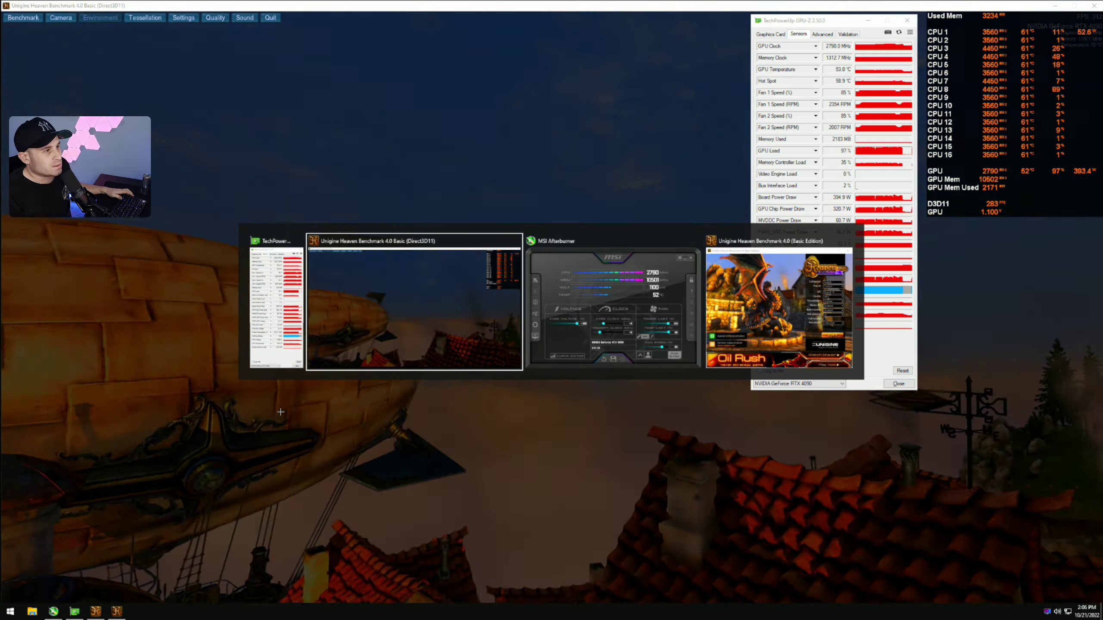
pyautogui.hotkey('alt', 'Tab')
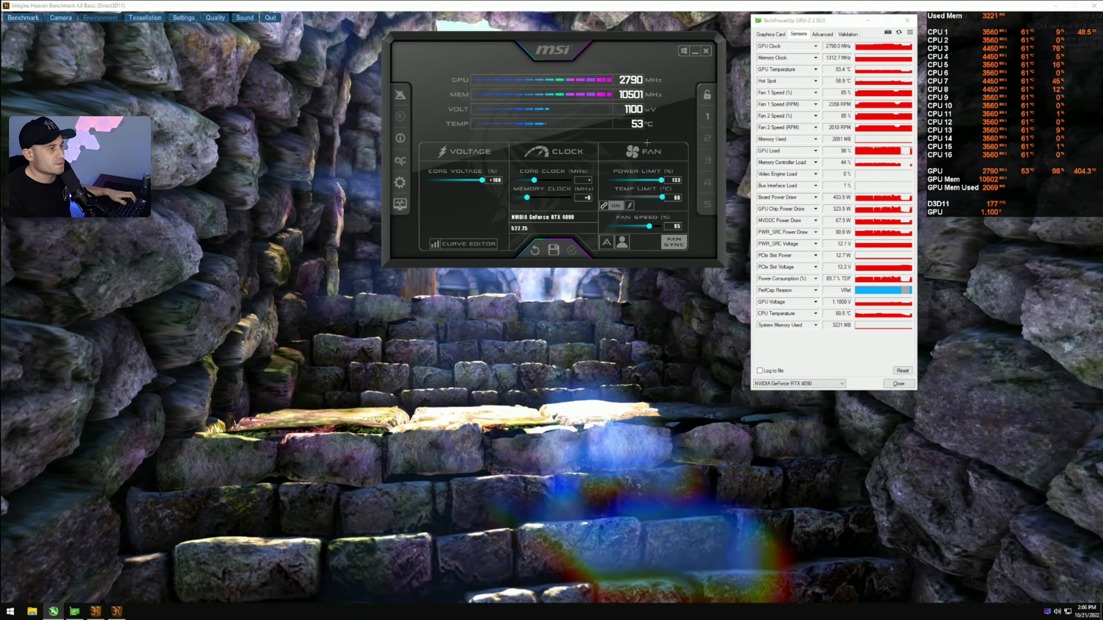
# - Raise the core clock offset in stages while Heaven runs, applying +250 MHz
pyautogui.write('200')
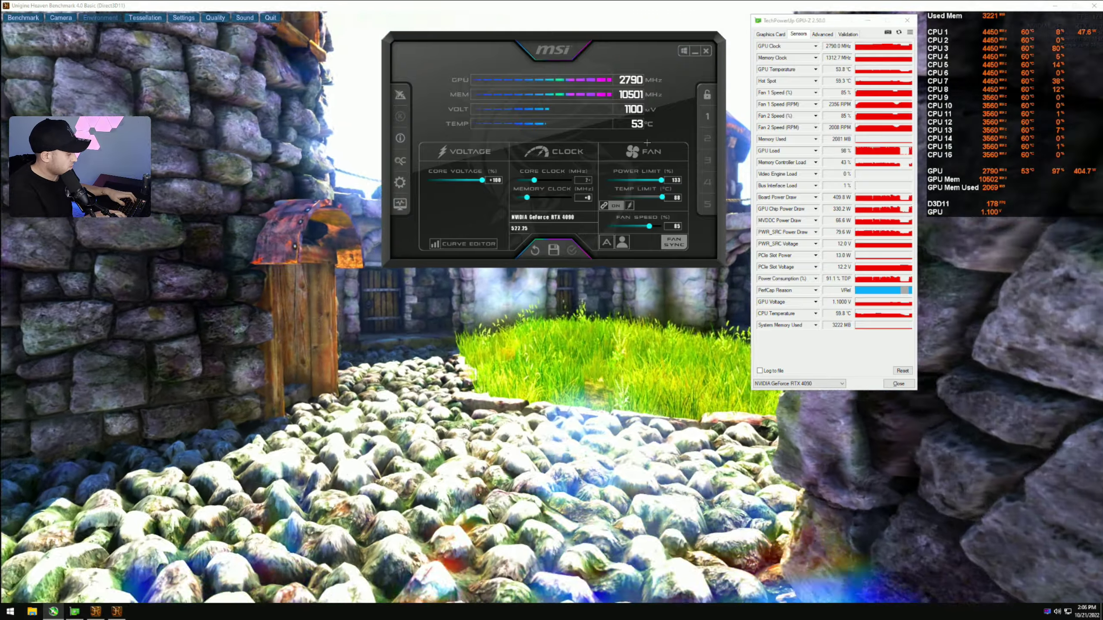
pyautogui.press('Return')
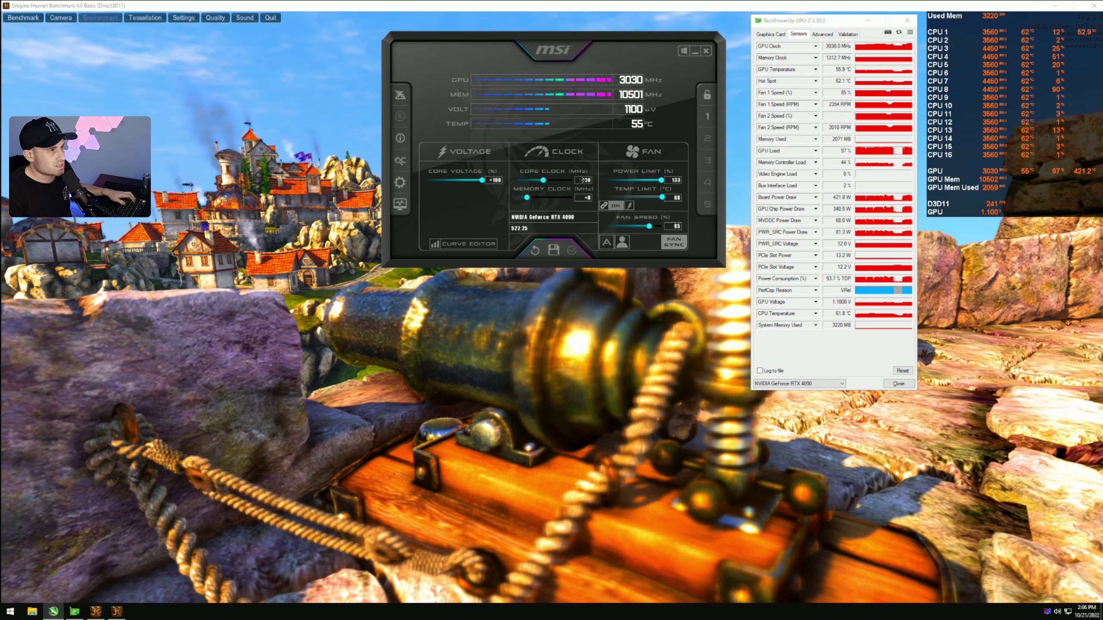
pyautogui.doubleClick(584, 179)
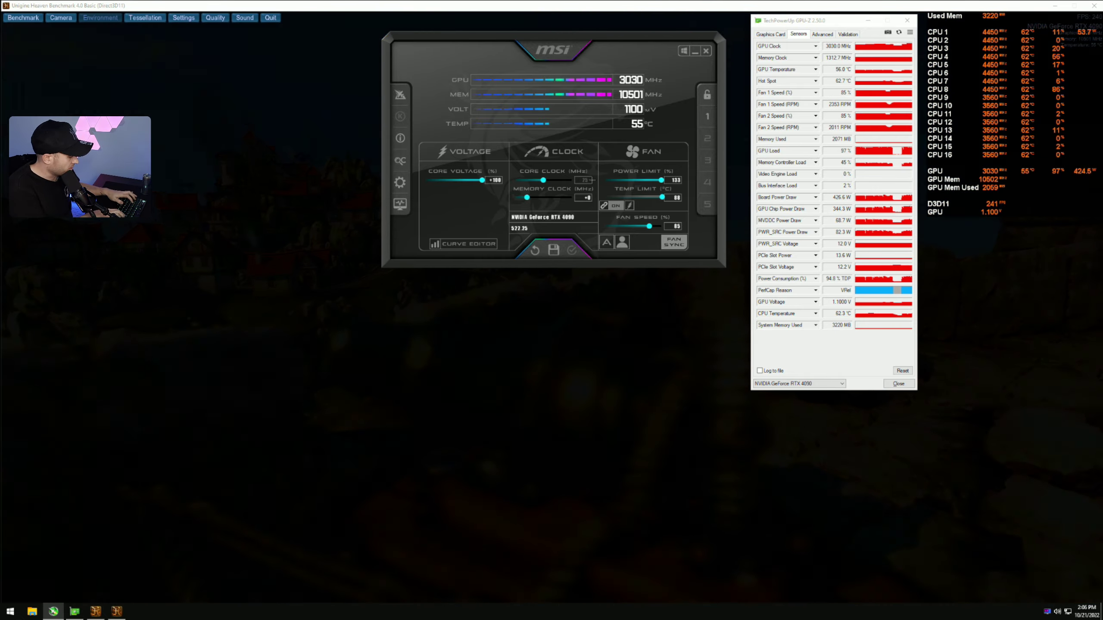
pyautogui.write('250')
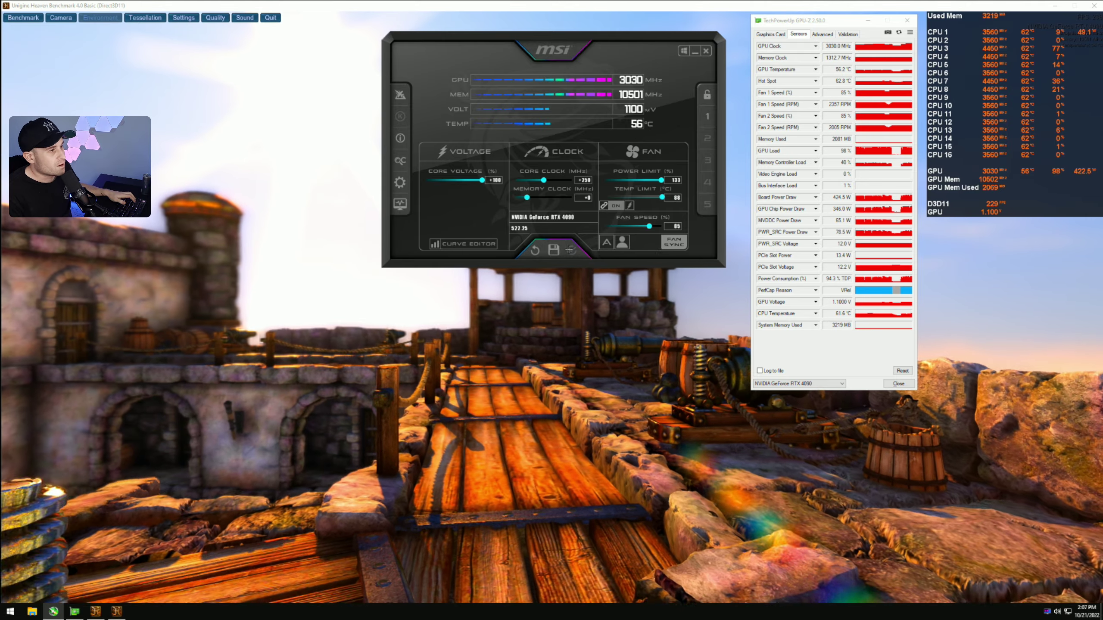
pyautogui.click(570, 250)
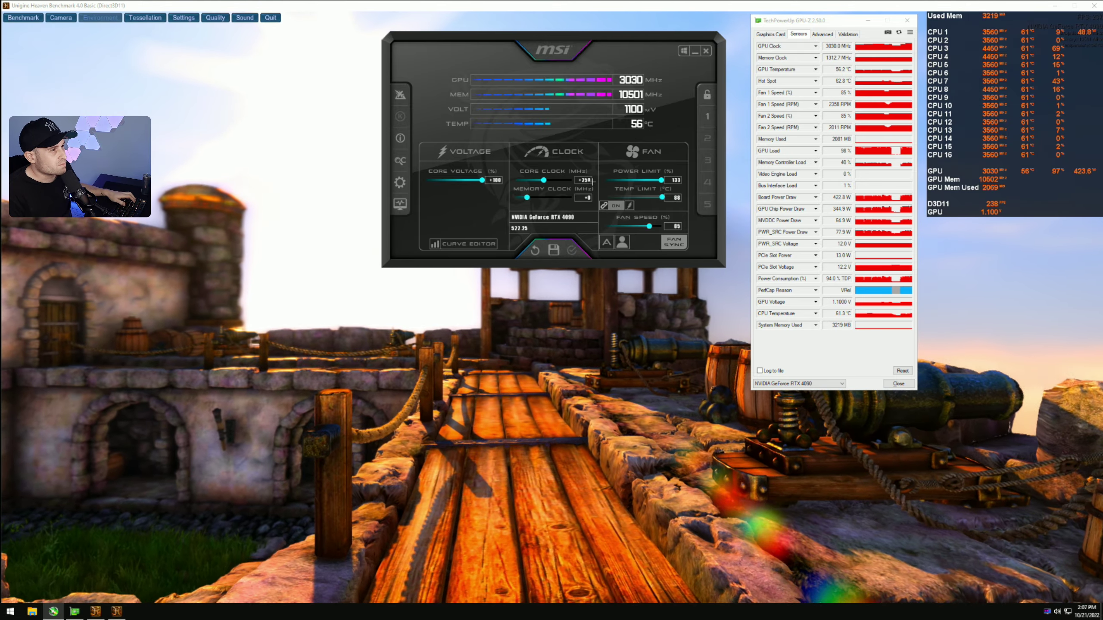
# - Set the core clock offset to +255 MHz and apply it
pyautogui.write('2')
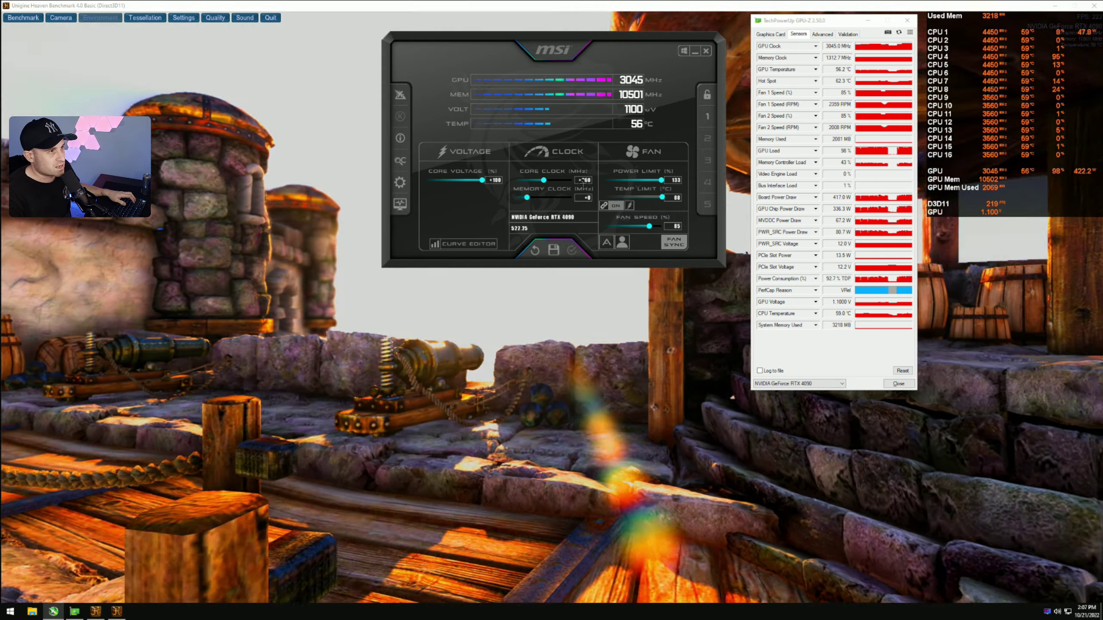
pyautogui.click(586, 179)
pyautogui.write('255')
pyautogui.press('Return')
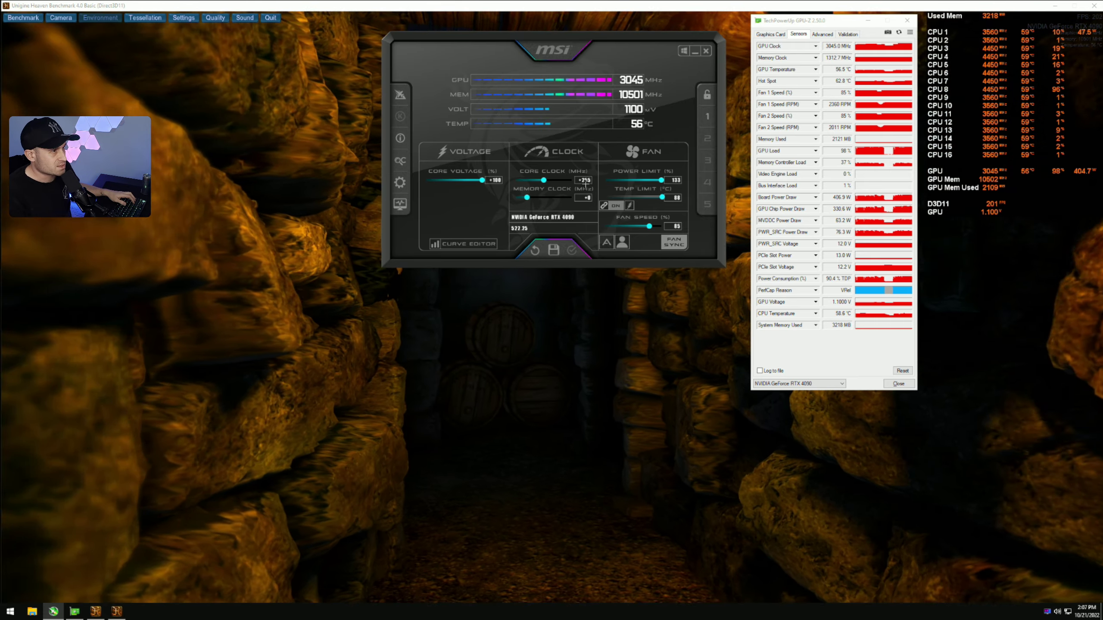
# - Apply a core clock offset of +240 MHz and bring the Heaven scene to the front to check stability
pyautogui.click(584, 180)
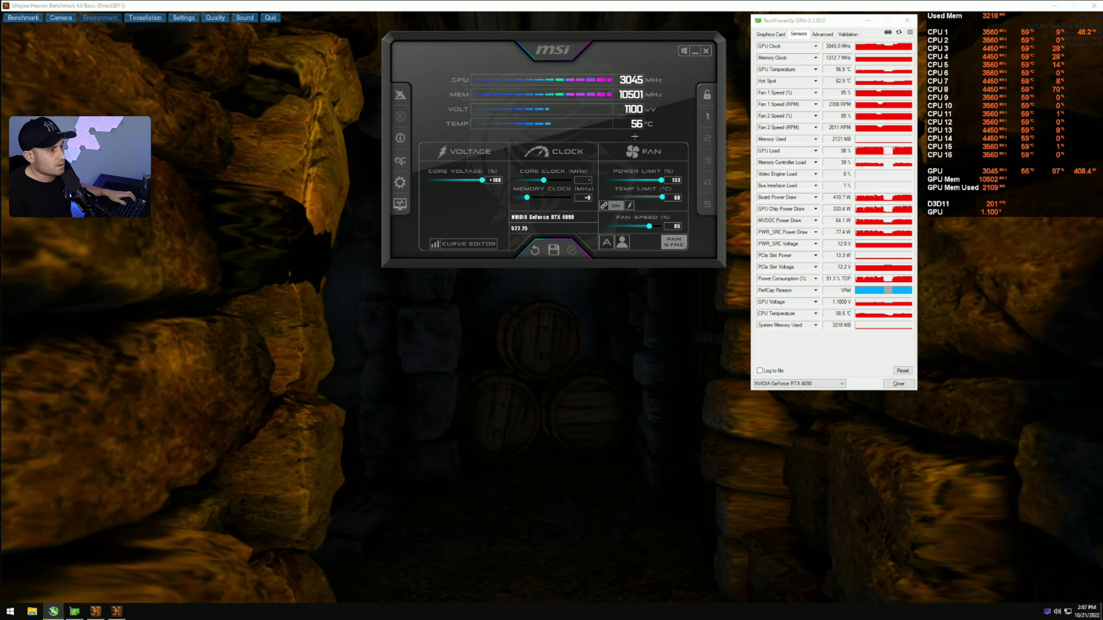
pyautogui.write('25')
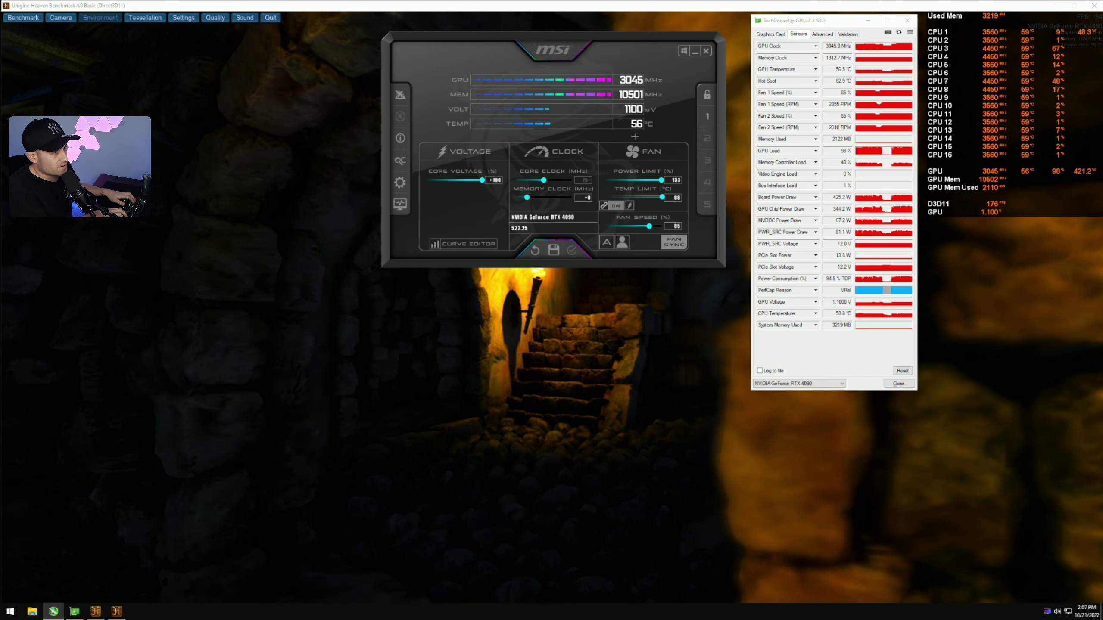
pyautogui.press('BackSpace')
pyautogui.write('40')
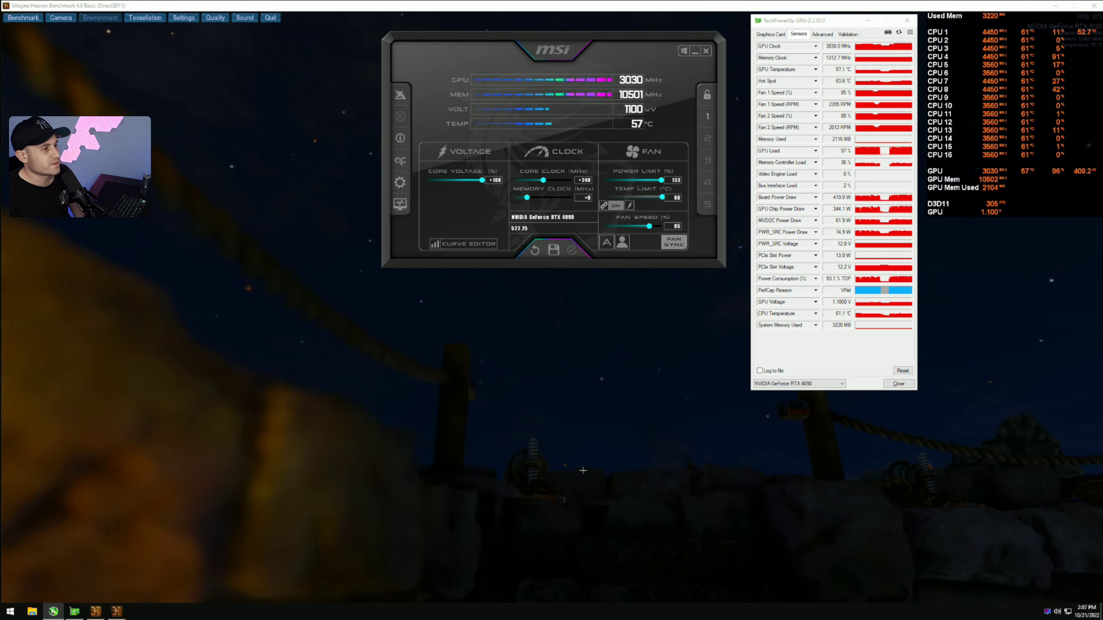
pyautogui.click(582, 423)
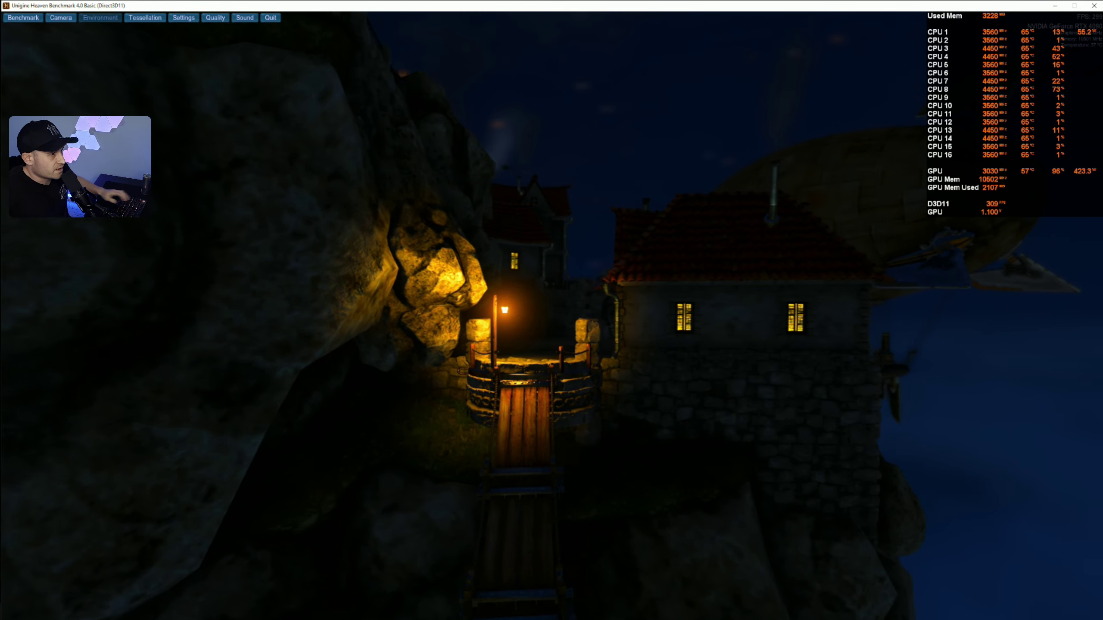
# - Return to MSI Afterburner and lower the core clock offset in stages, applying +235 MHz and +220 MHz
pyautogui.hotkey('alt', 'Tab')
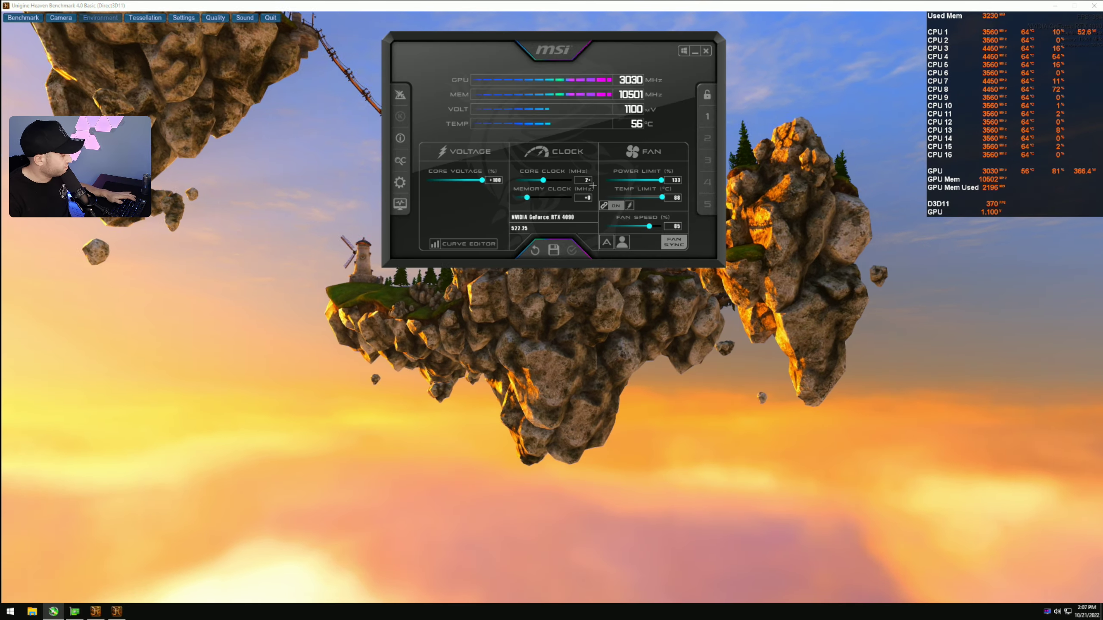
pyautogui.write('2')
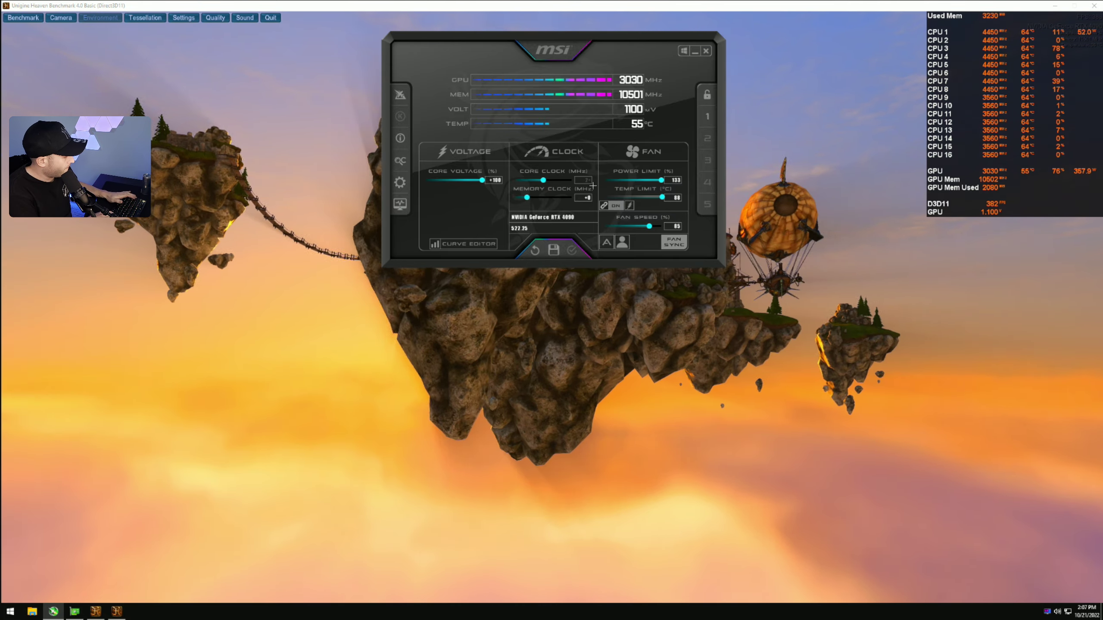
pyautogui.write('35+')
pyautogui.press('Return')
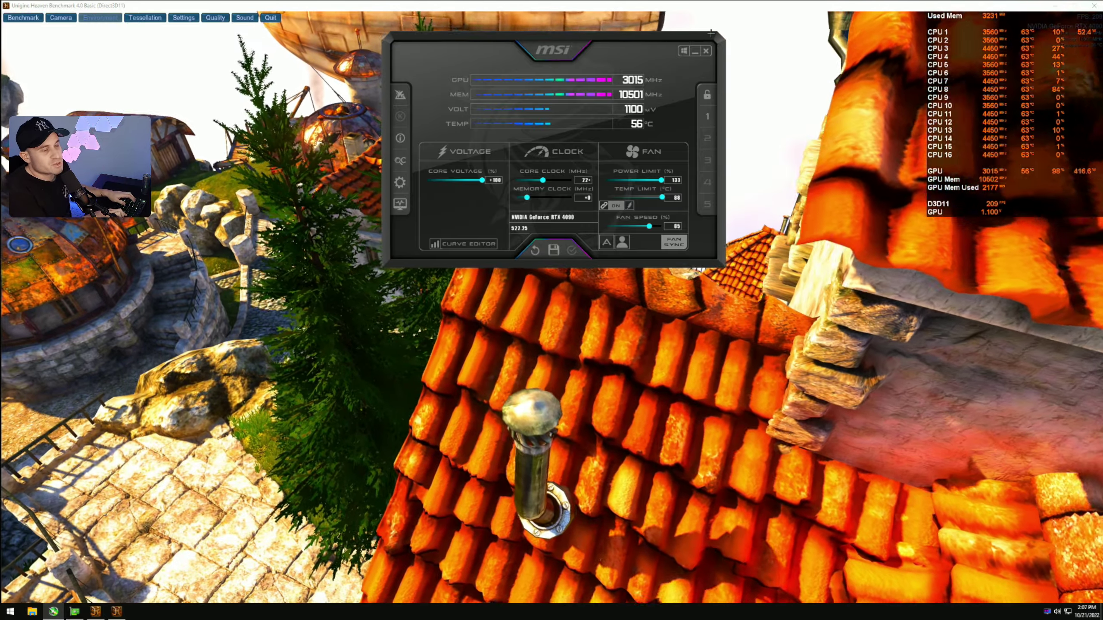
pyautogui.write('0')
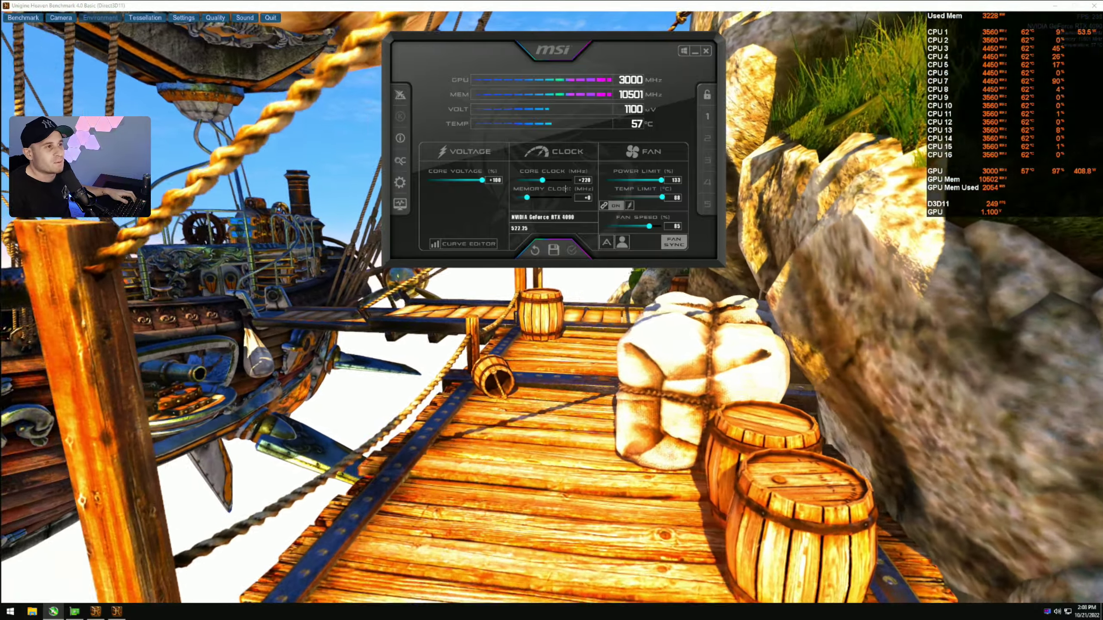
# - Set the core clock offset to +235 MHz and apply it
pyautogui.click(583, 180)
pyautogui.write('27')
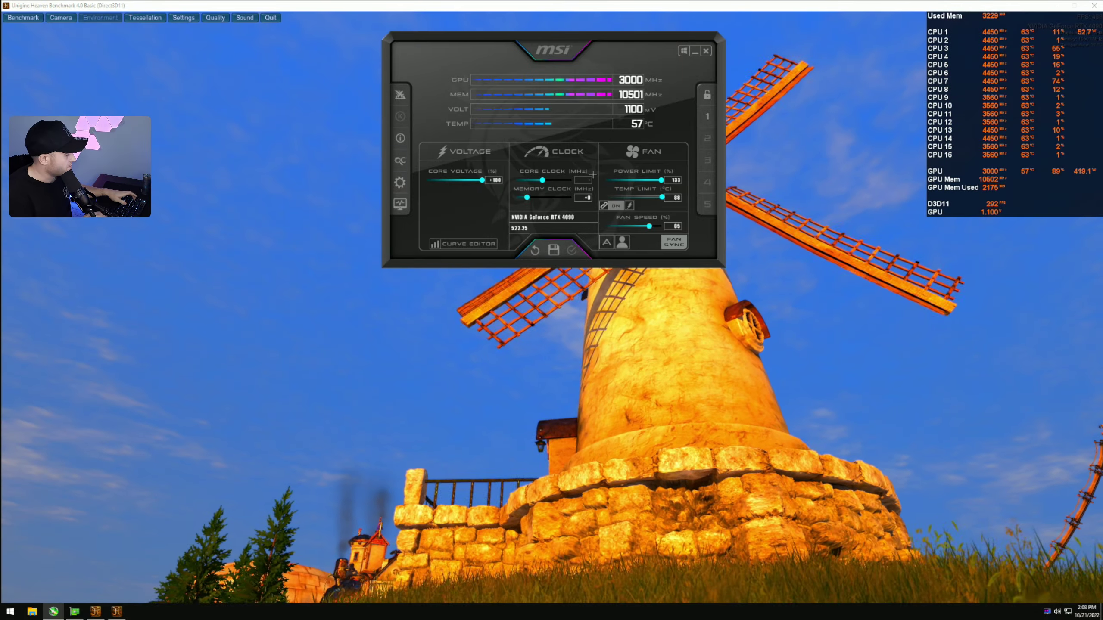
pyautogui.write('5')
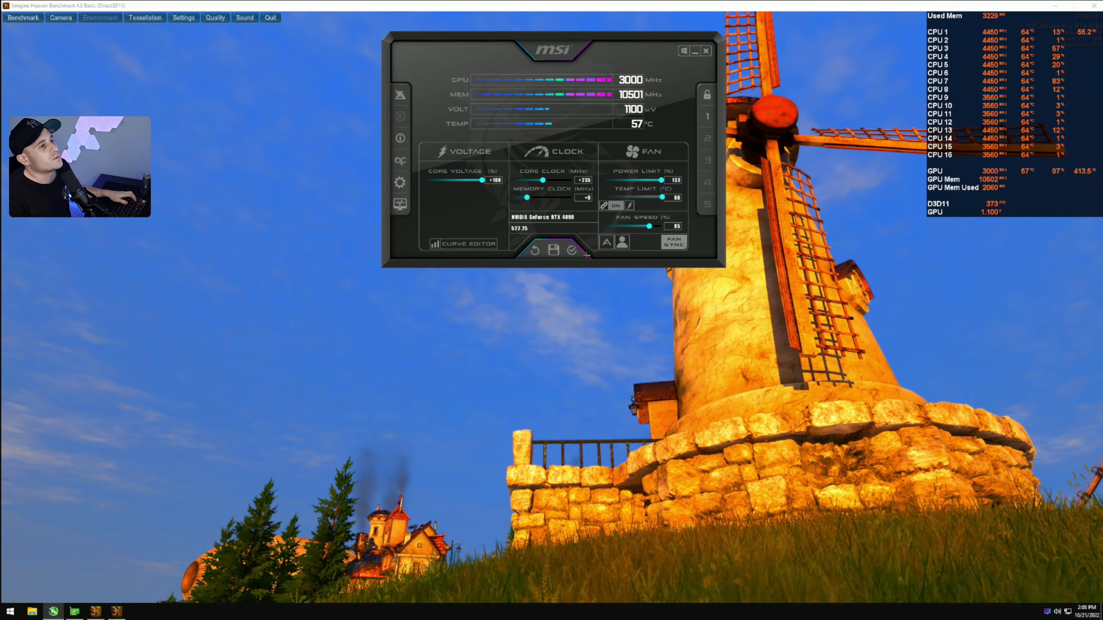
pyautogui.click(571, 250)
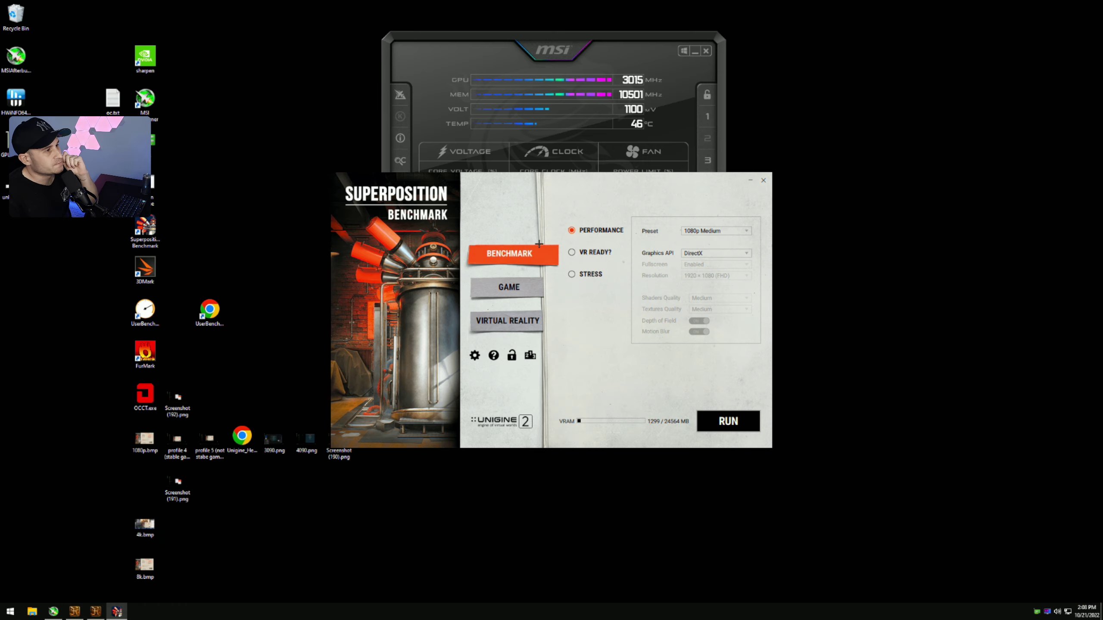
# - Select the 4K Optimized preset in Superposition Benchmark
pyautogui.click(715, 231)
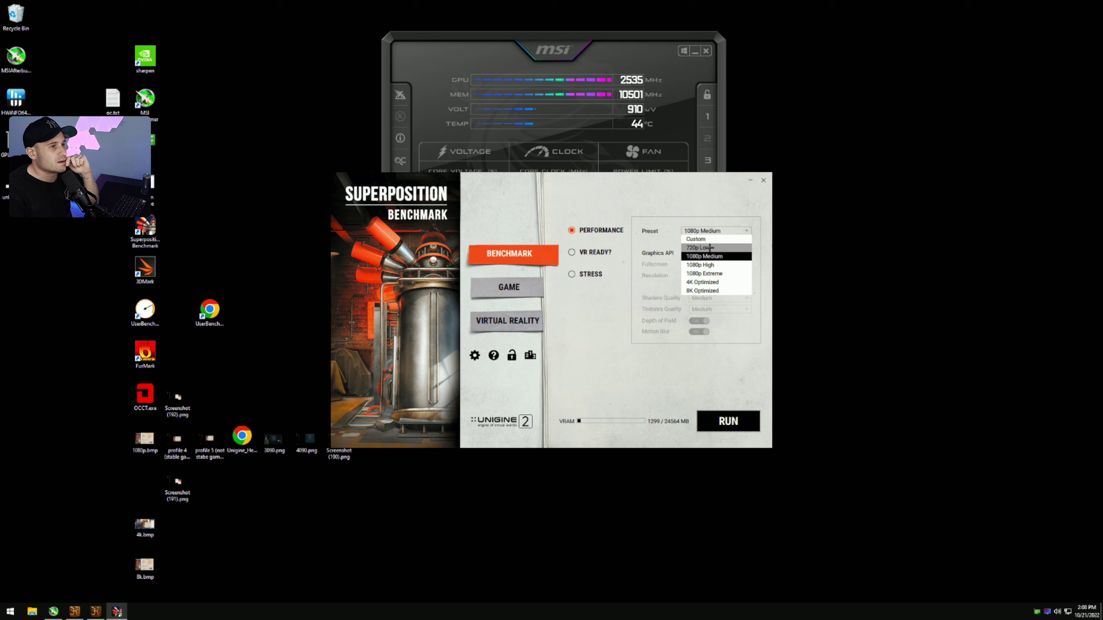
pyautogui.click(727, 284)
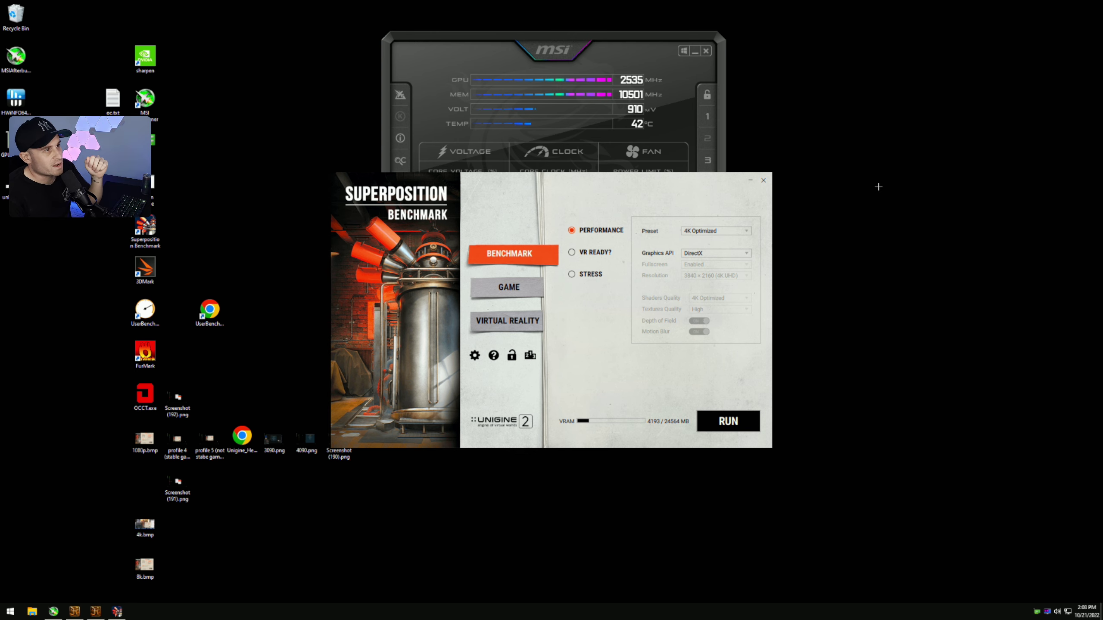
# - Bring MSI Afterburner forward, open FurMark, and close it without running a test
pyautogui.click(640, 41)
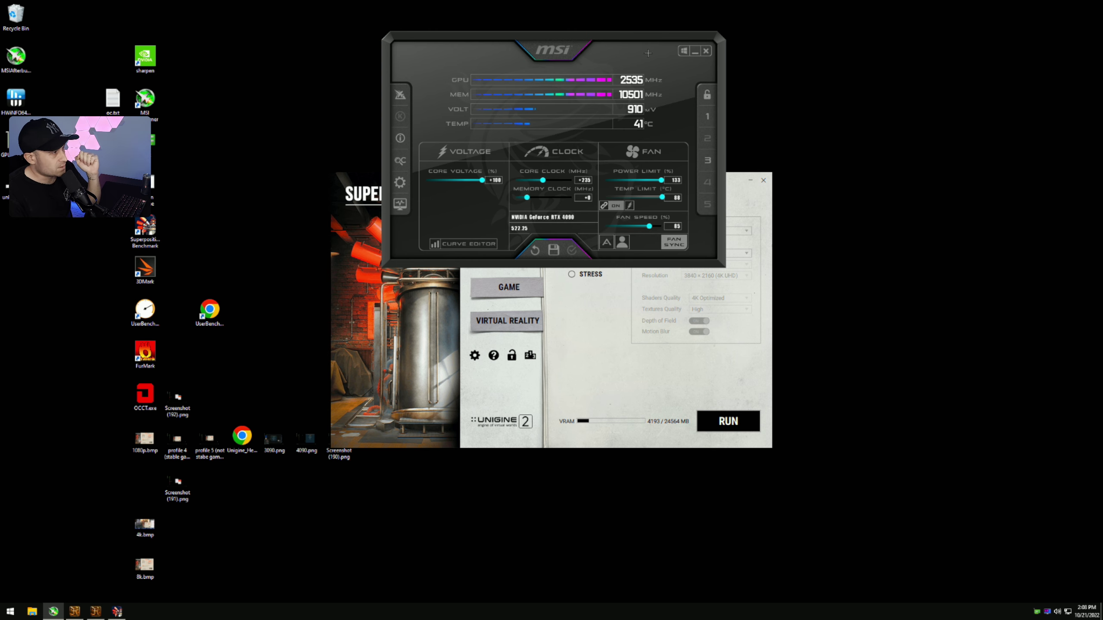
pyautogui.click(145, 353)
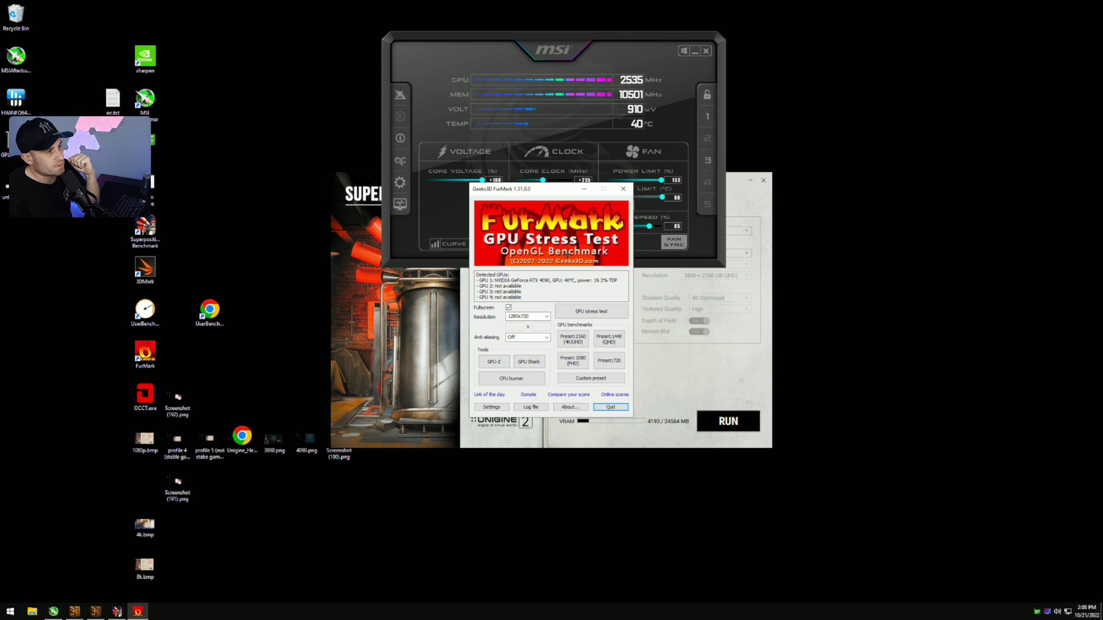
pyautogui.click(623, 188)
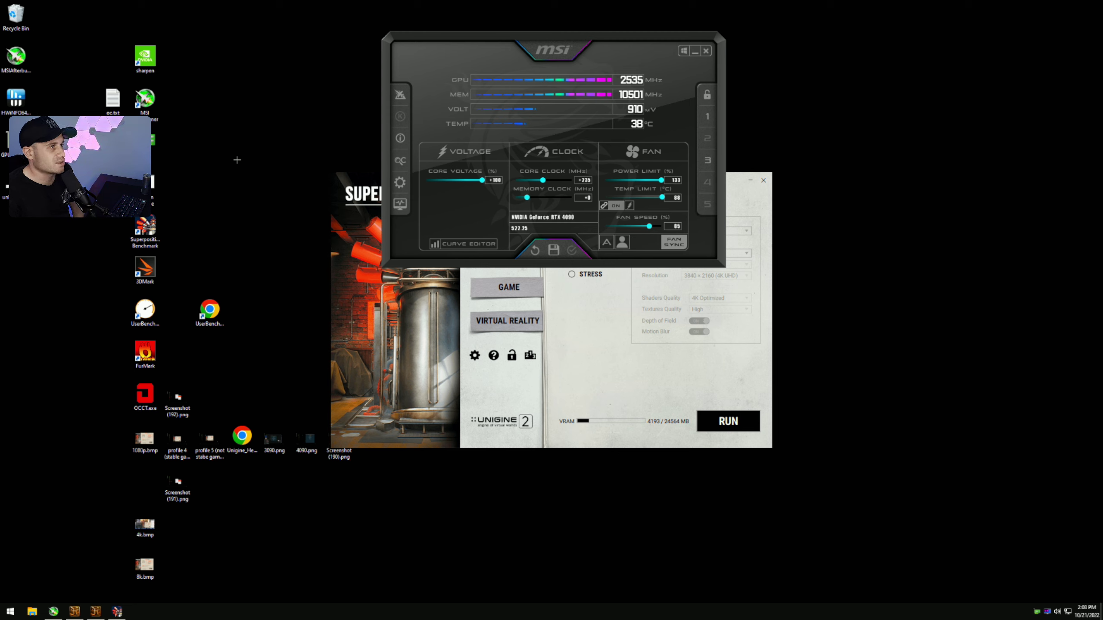
pyautogui.click(357, 178)
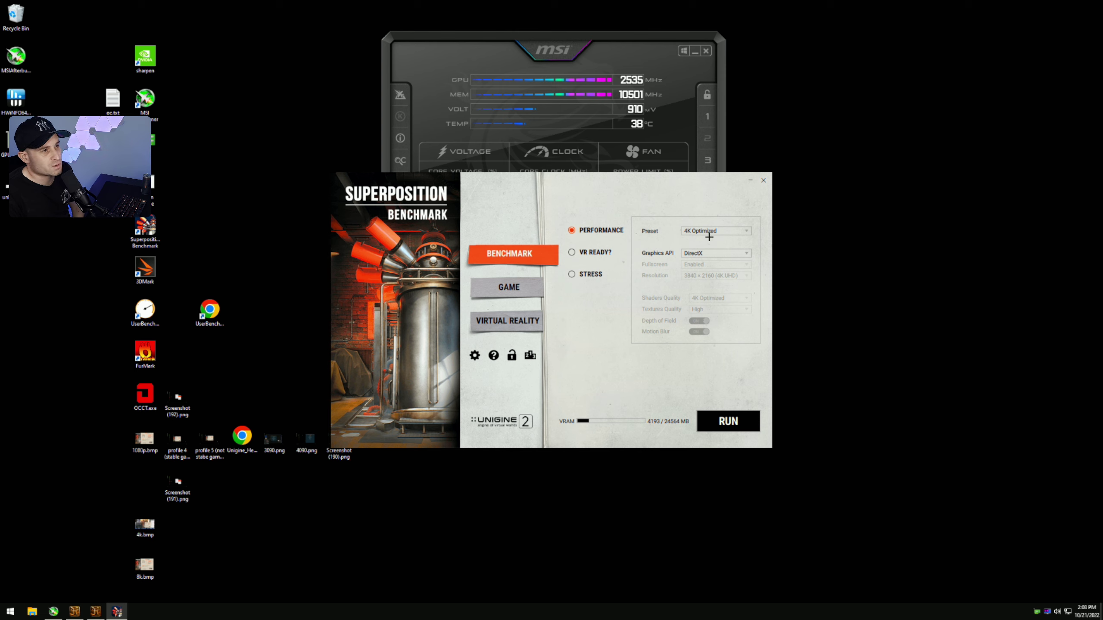
pyautogui.hotkey('alt', 'Tab')
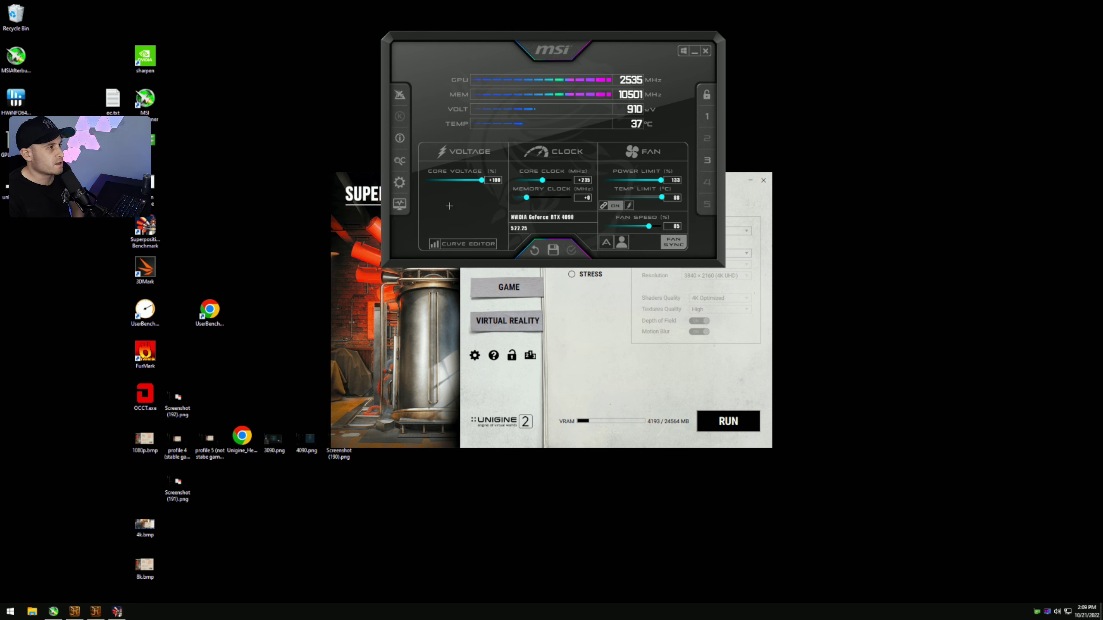
pyautogui.click(357, 180)
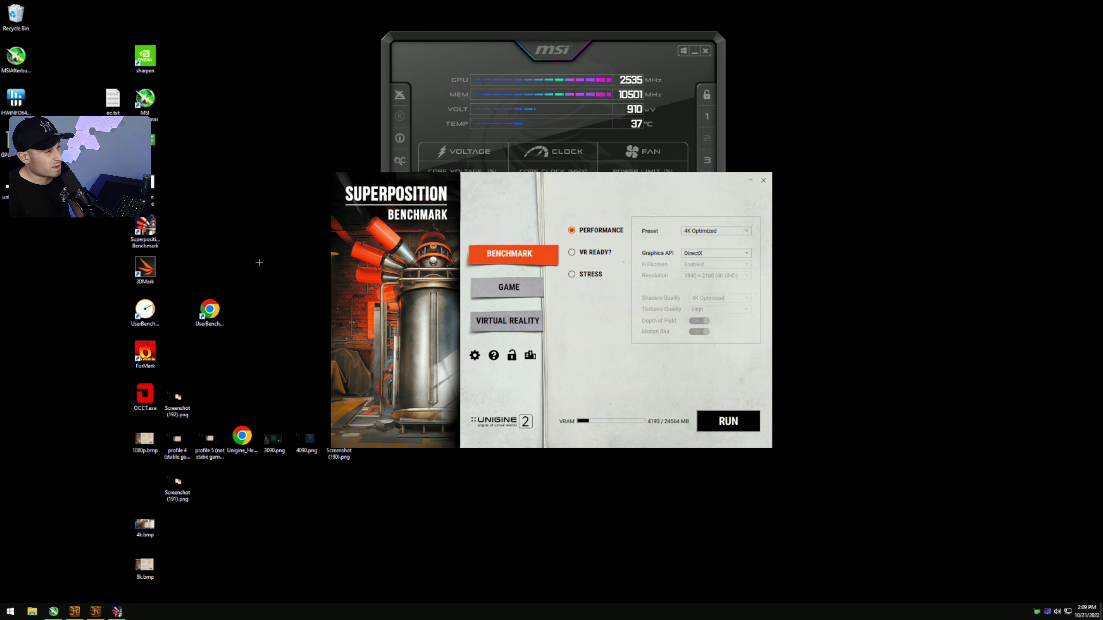
# - Restore the running Heaven scene and bring the slightly shifted MSI Afterburner window in front of it
pyautogui.moveTo(482, 38); pyautogui.dragTo(491, 48)
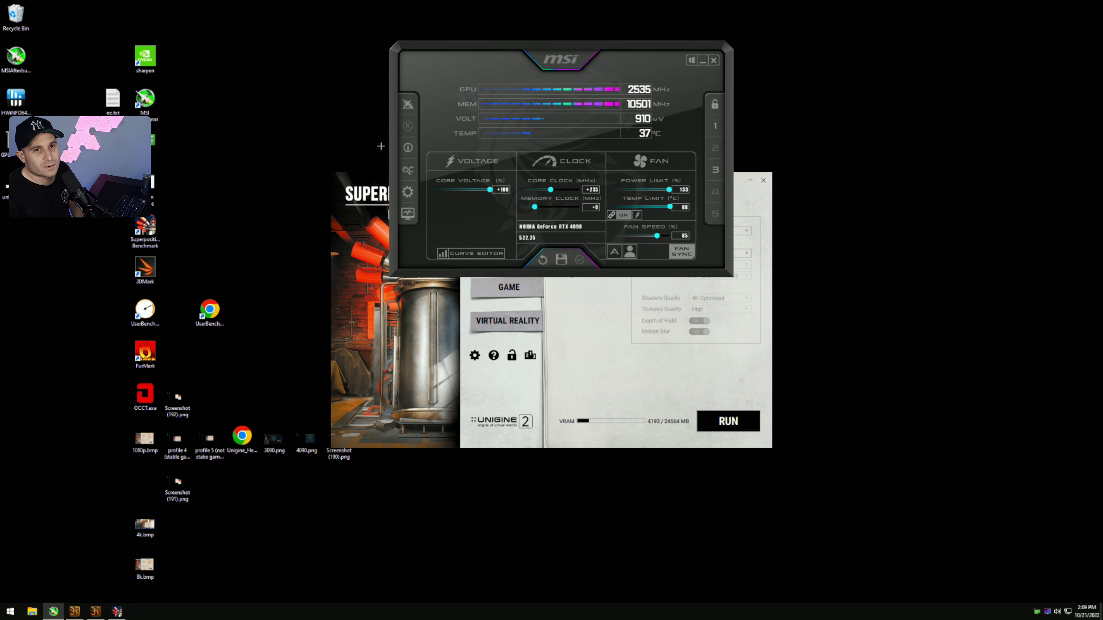
pyautogui.click(95, 612)
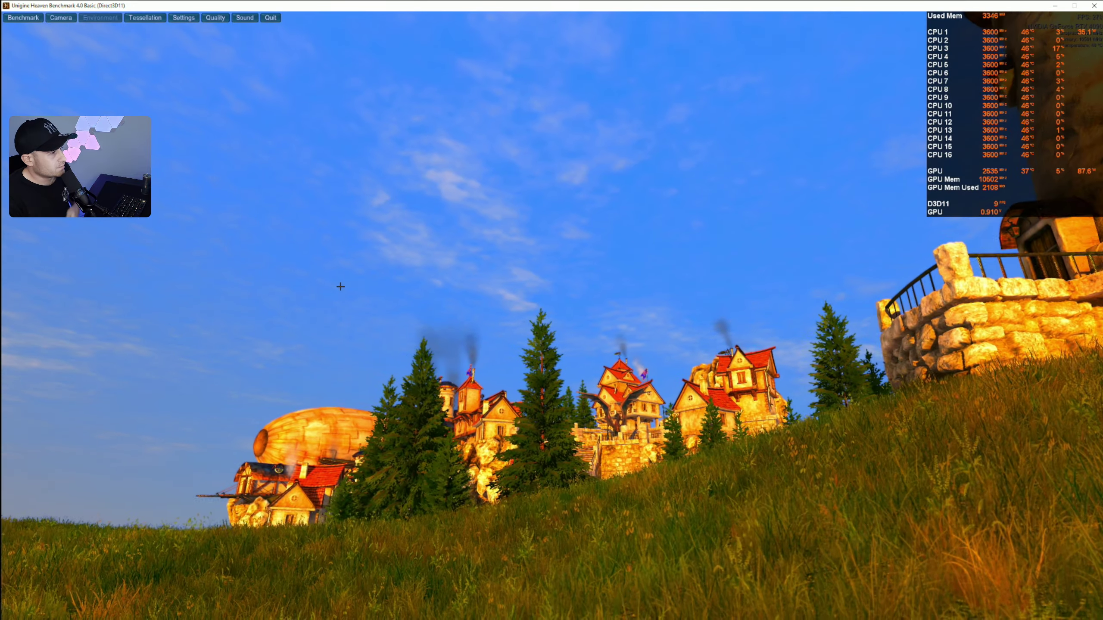
pyautogui.hotkey('alt', 'Tab')
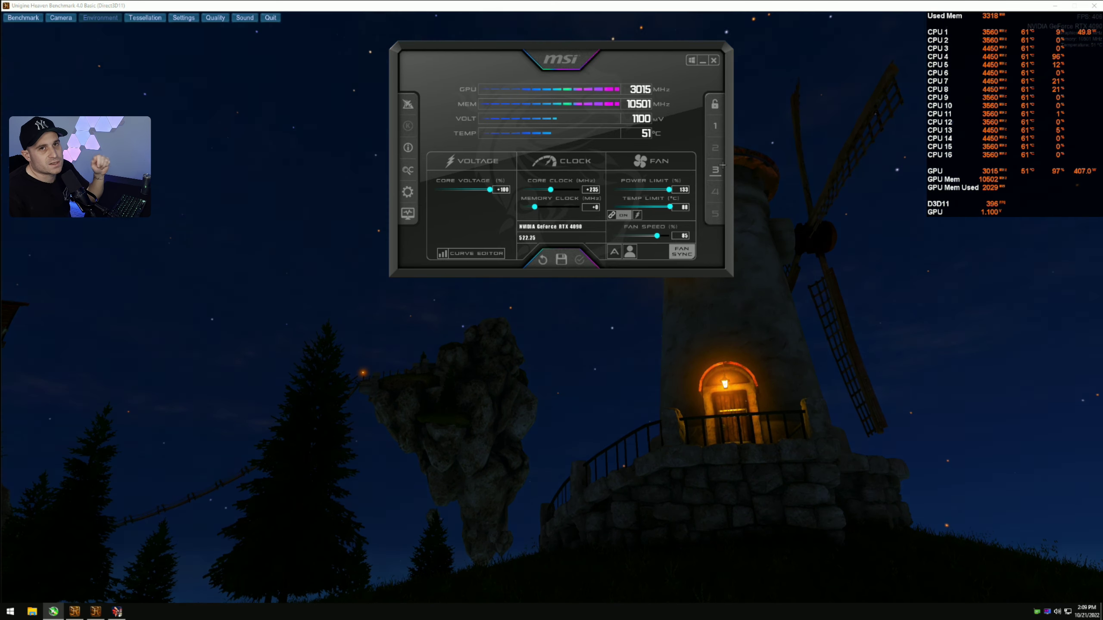
# - Raise the memory clock offset in two stages, applying +500 MHz and +1000 MHz
pyautogui.click(591, 207)
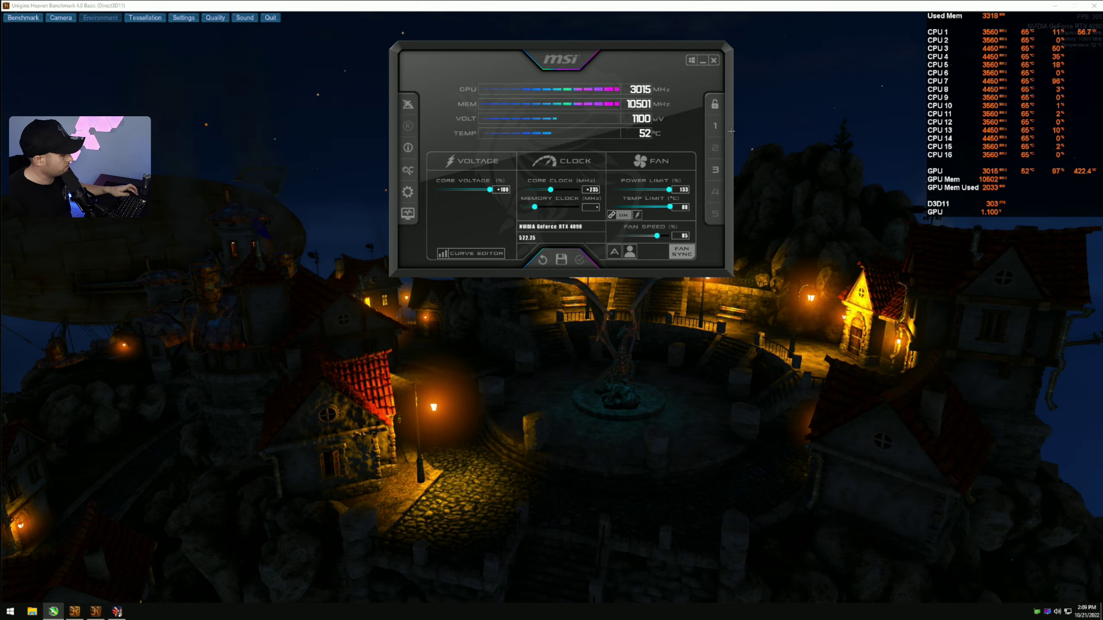
pyautogui.write('1500')
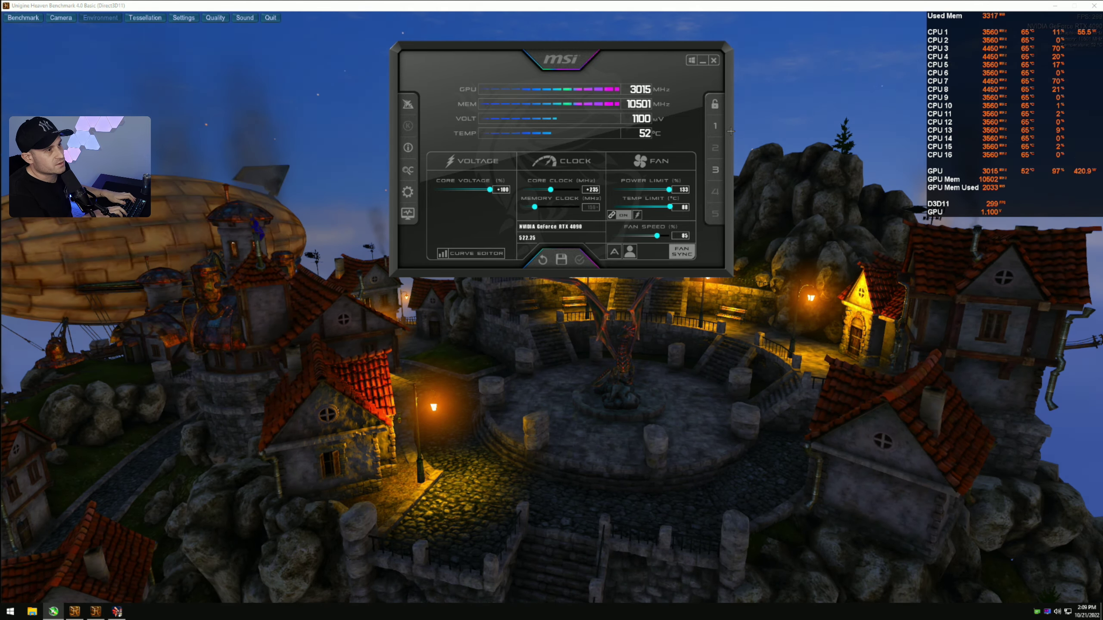
pyautogui.press('Return')
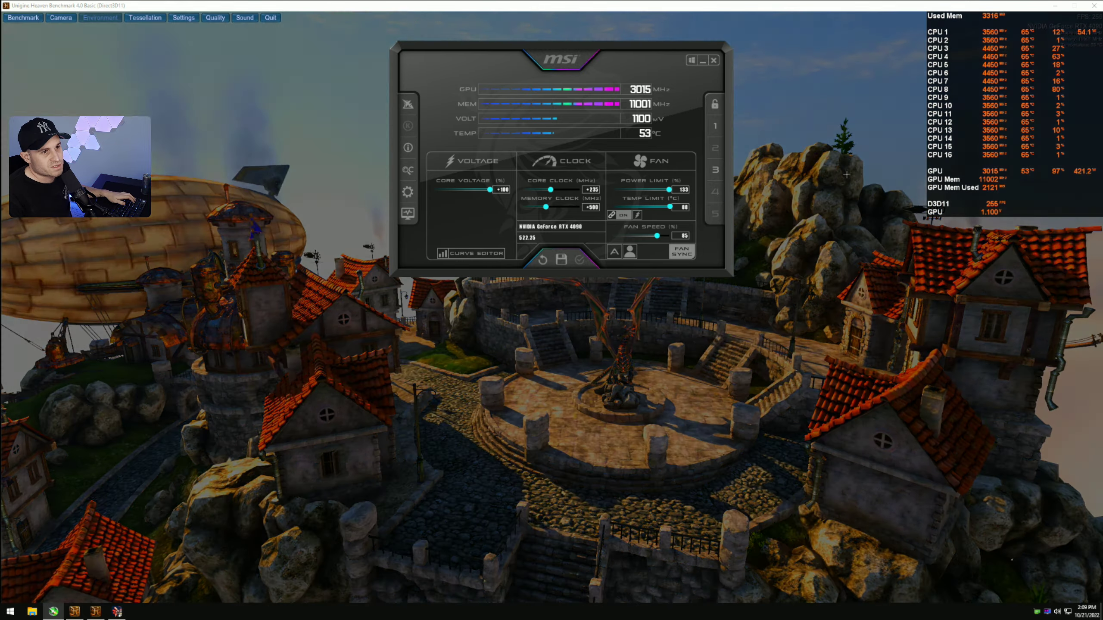
pyautogui.write('1000')
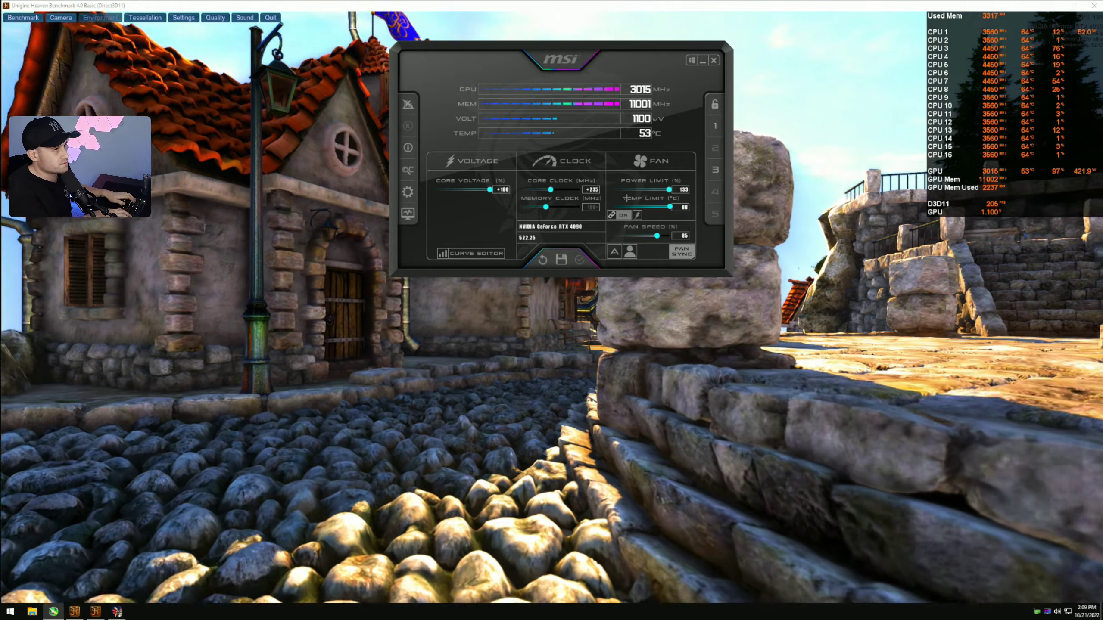
pyautogui.press('Return')
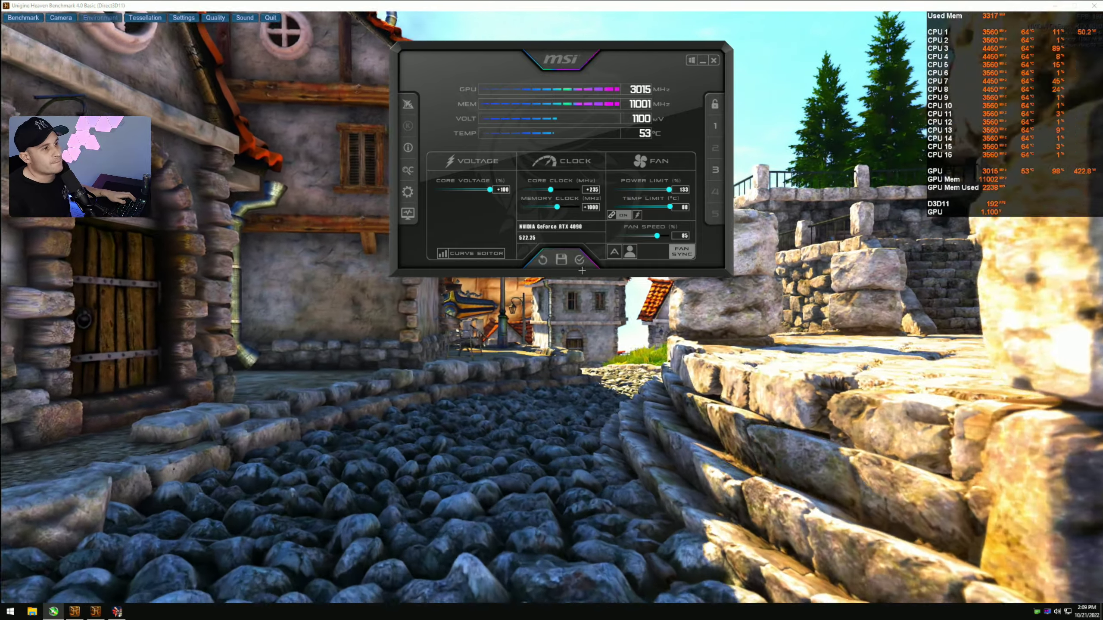
pyautogui.click(580, 259)
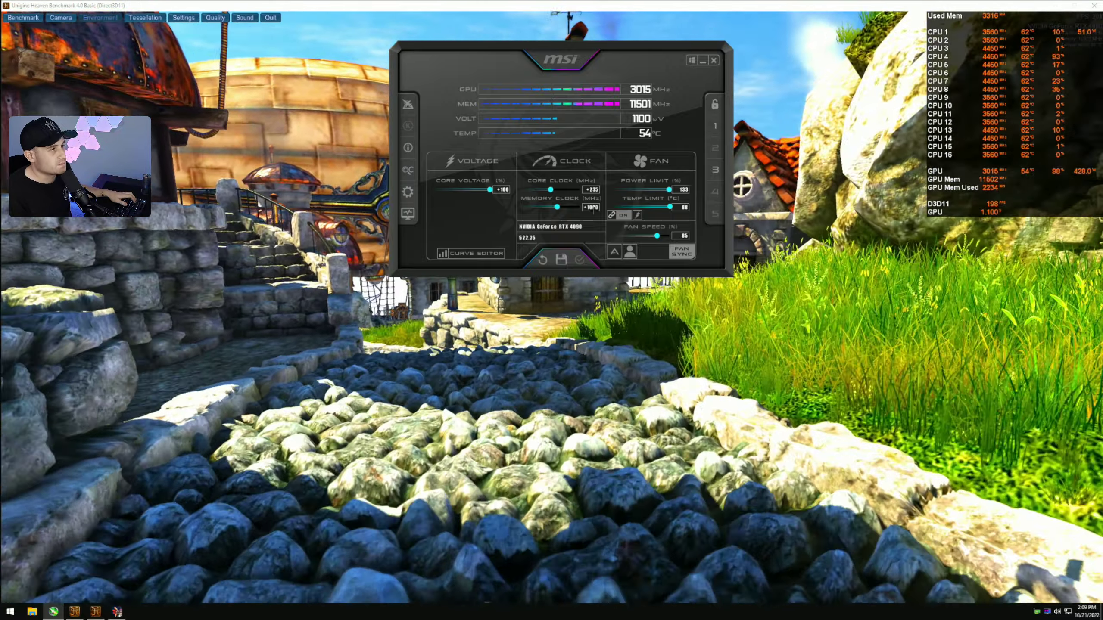
# - Raise the memory clock offset in two stages, applying +1500 MHz and +1860 MHz
pyautogui.click(591, 208)
pyautogui.write('1500')
pyautogui.press('Return')
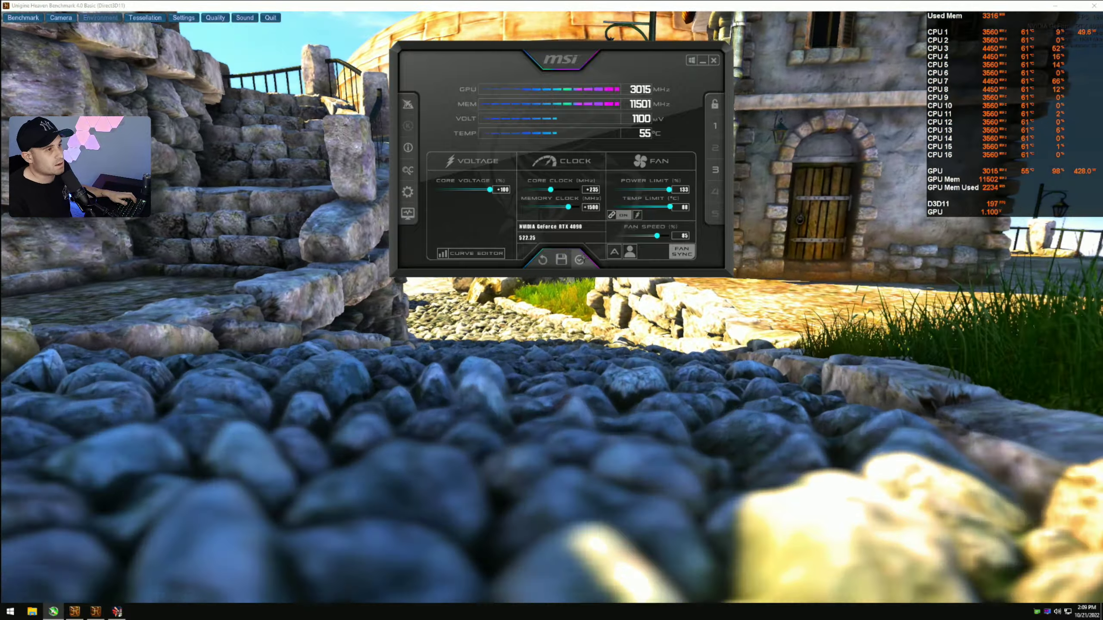
pyautogui.click(581, 260)
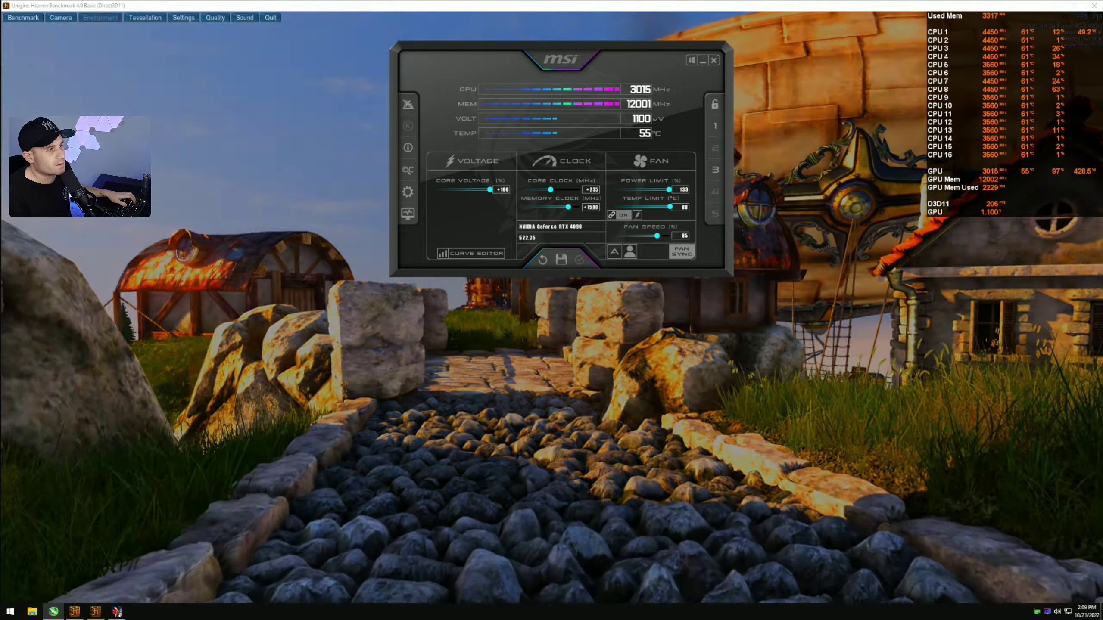
pyautogui.click(593, 207)
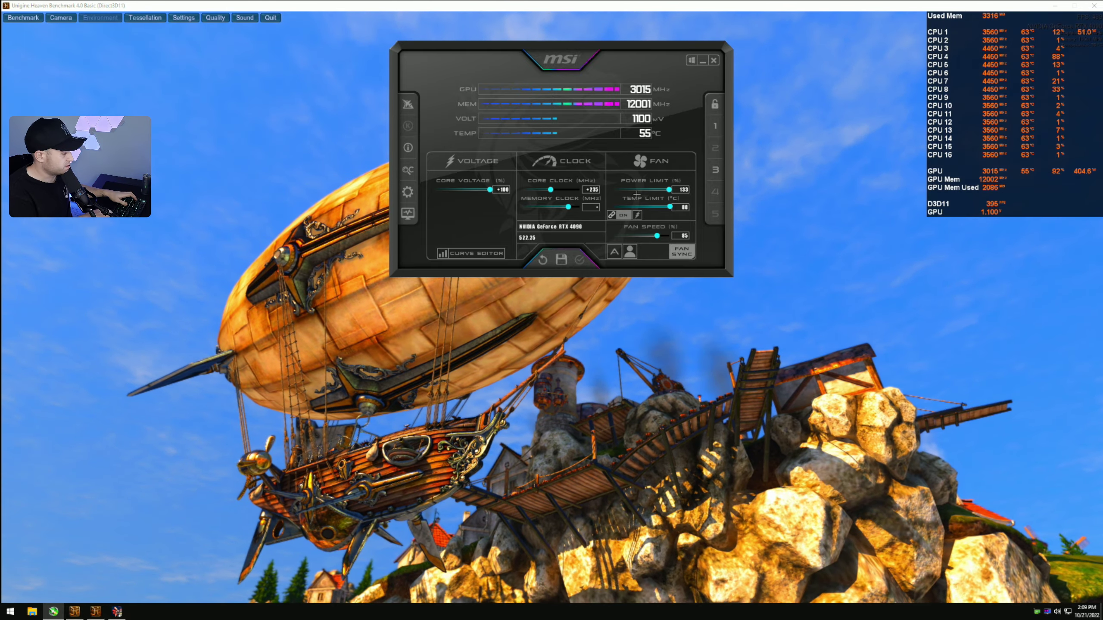
pyautogui.write('000')
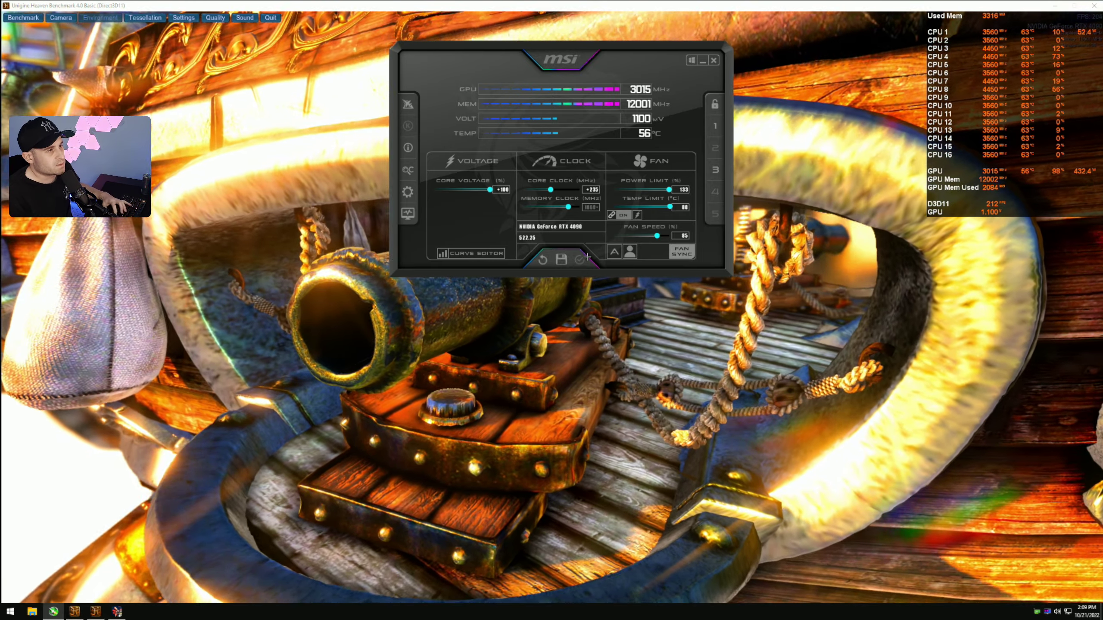
pyautogui.click(587, 258)
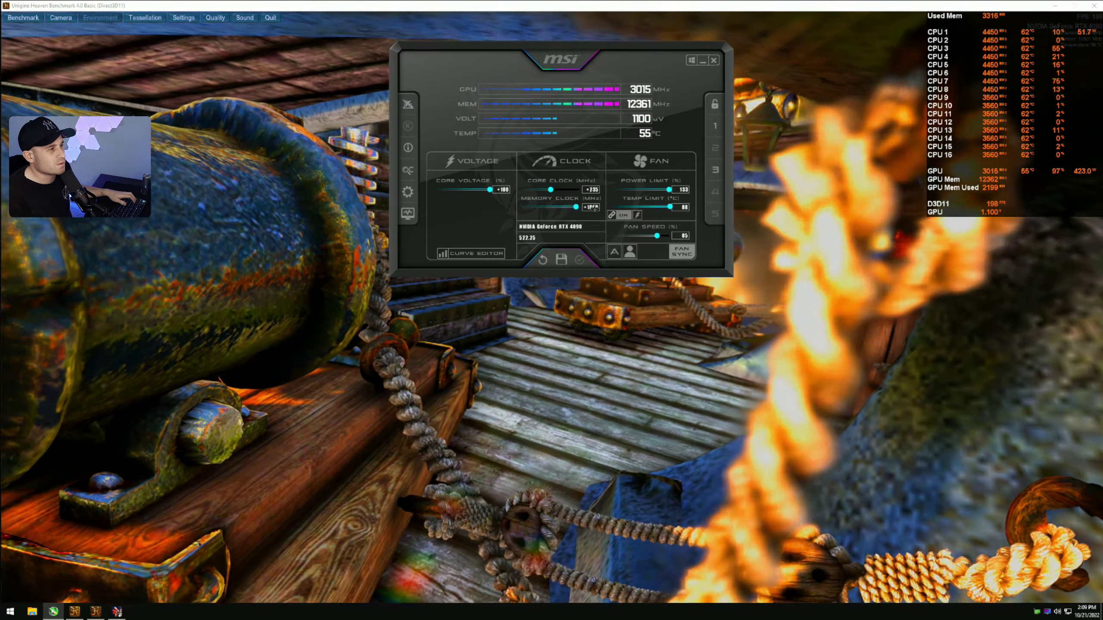
# - Set the memory clock offset to +1900 MHz and apply it
pyautogui.doubleClick(594, 208)
pyautogui.write('190')
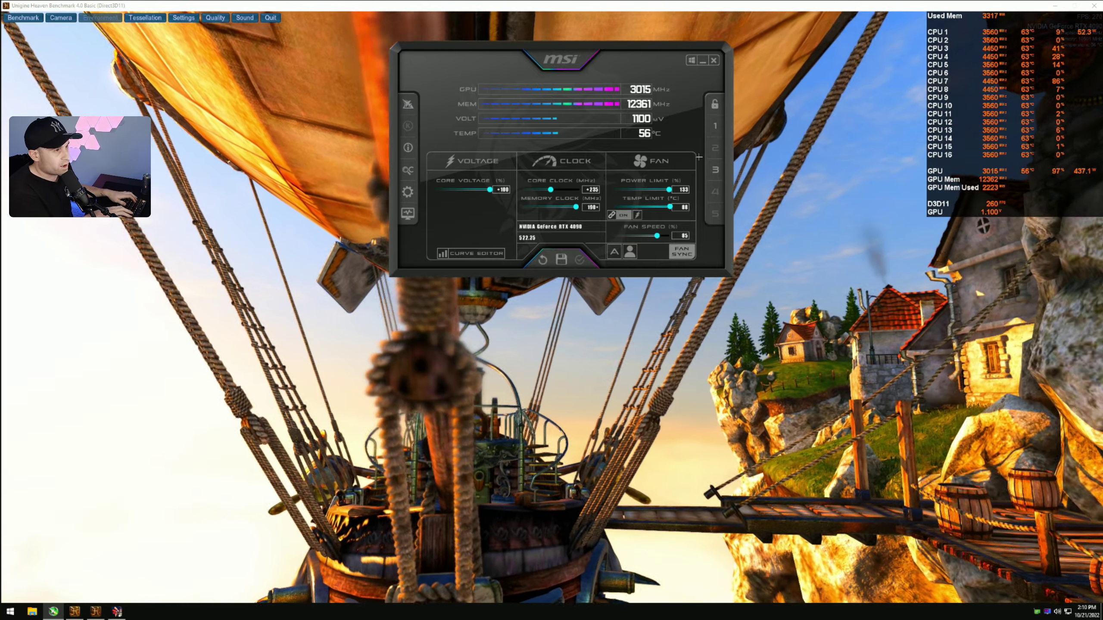
pyautogui.write('0')
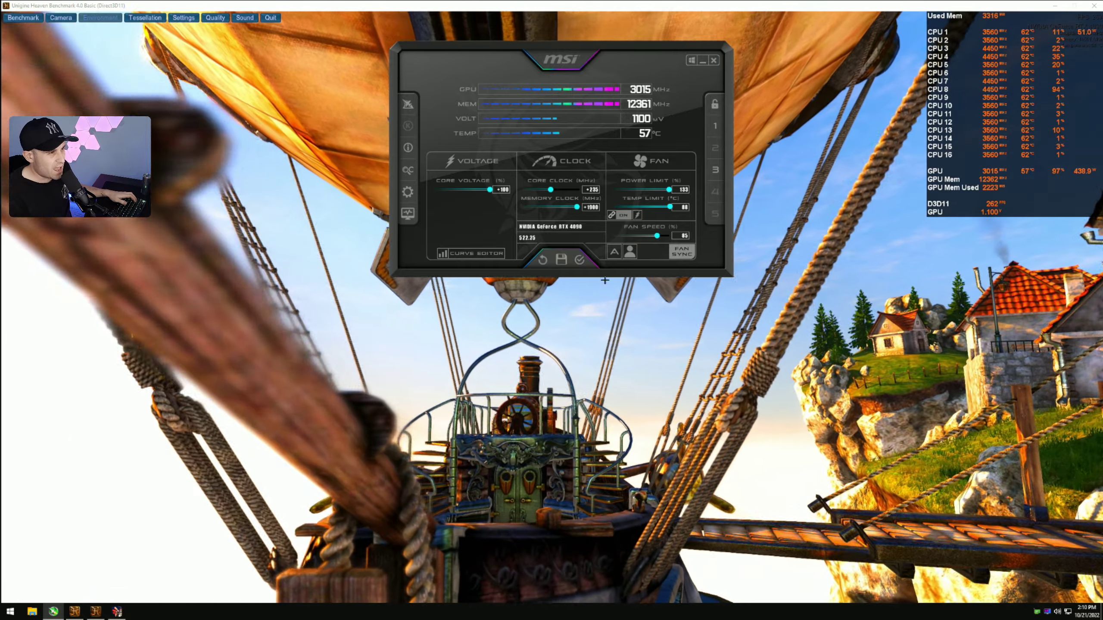
pyautogui.click(580, 260)
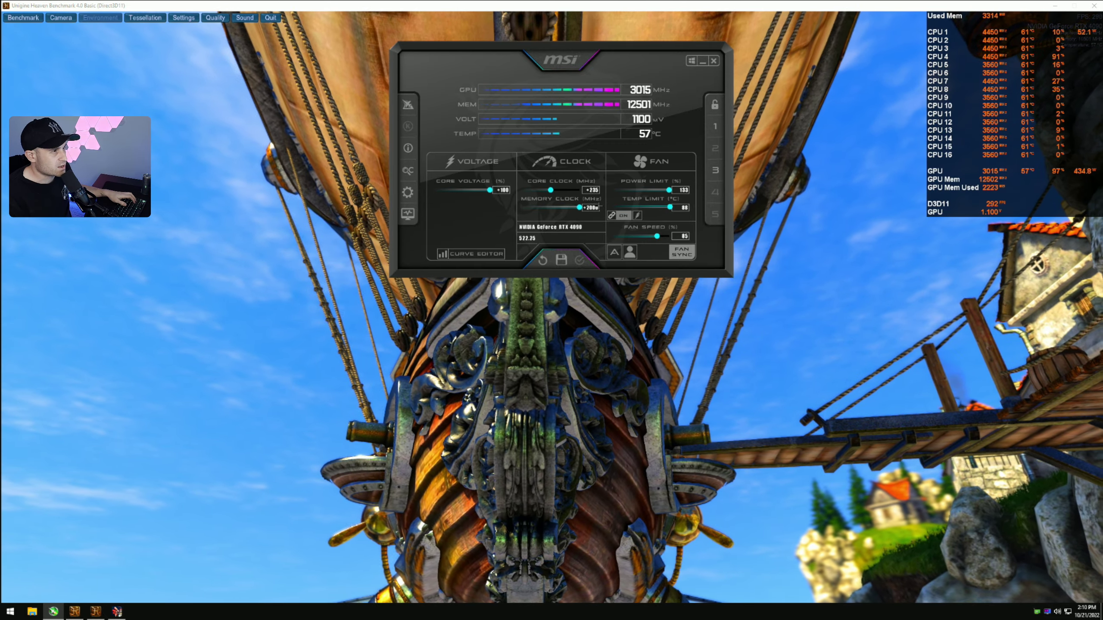
# - Lower the memory clock offset from +2000 MHz to +1900 MHz and apply it
pyautogui.click(593, 207)
pyautogui.write('1900')
pyautogui.press('Return')
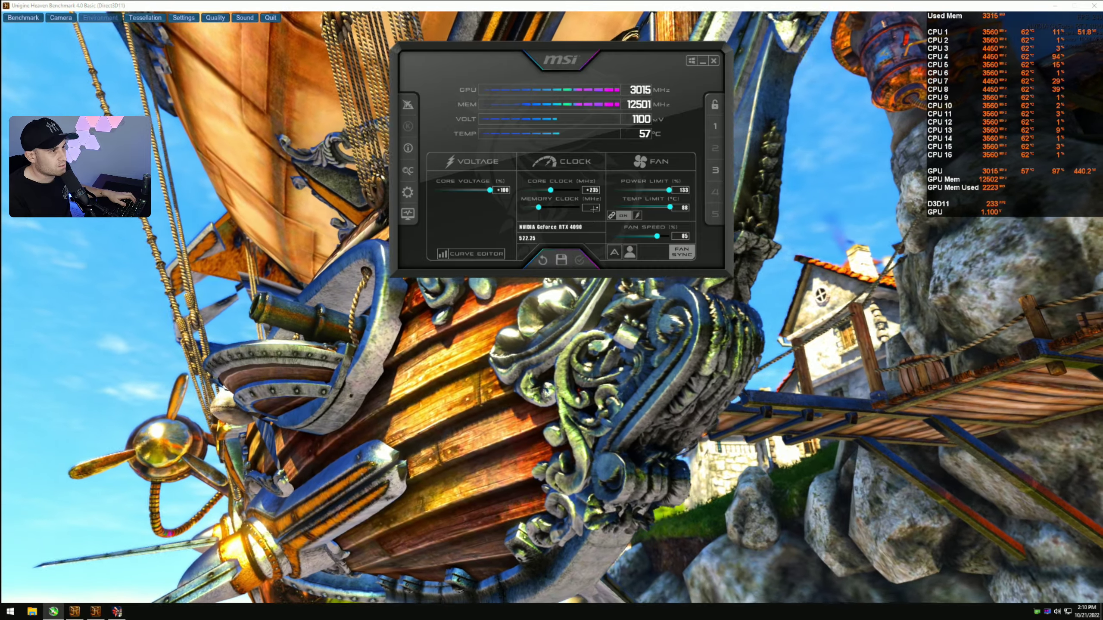
pyautogui.write('1900')
pyautogui.press('Return')
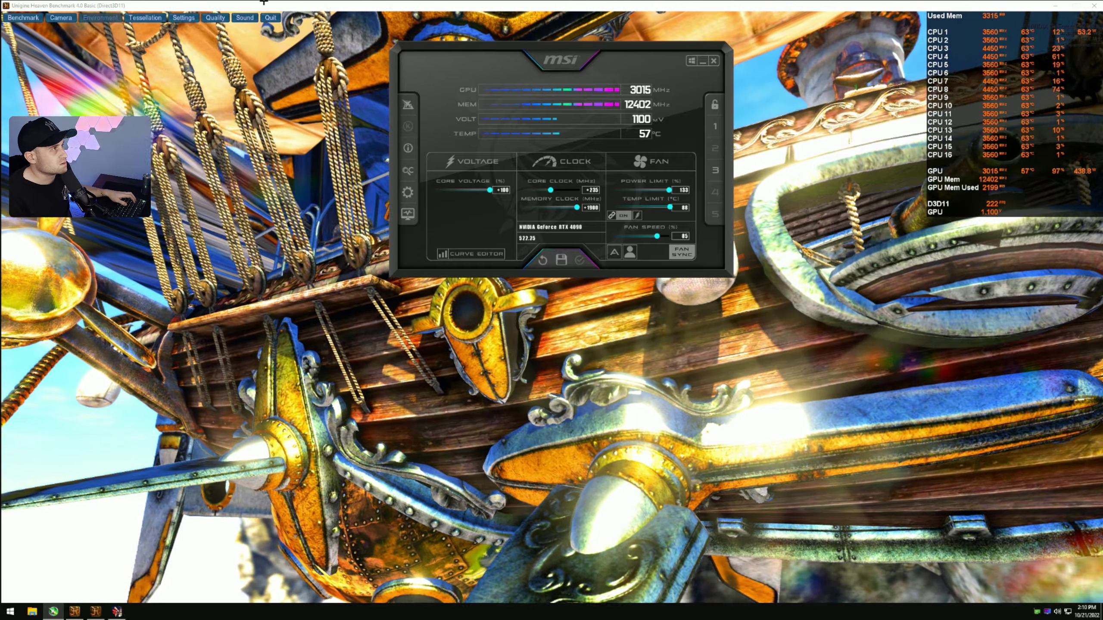
# - View the Heaven scene unobstructed, return to MSI Afterburner and set the memory clock offset to +1860 MHz
pyautogui.click(263, 2)
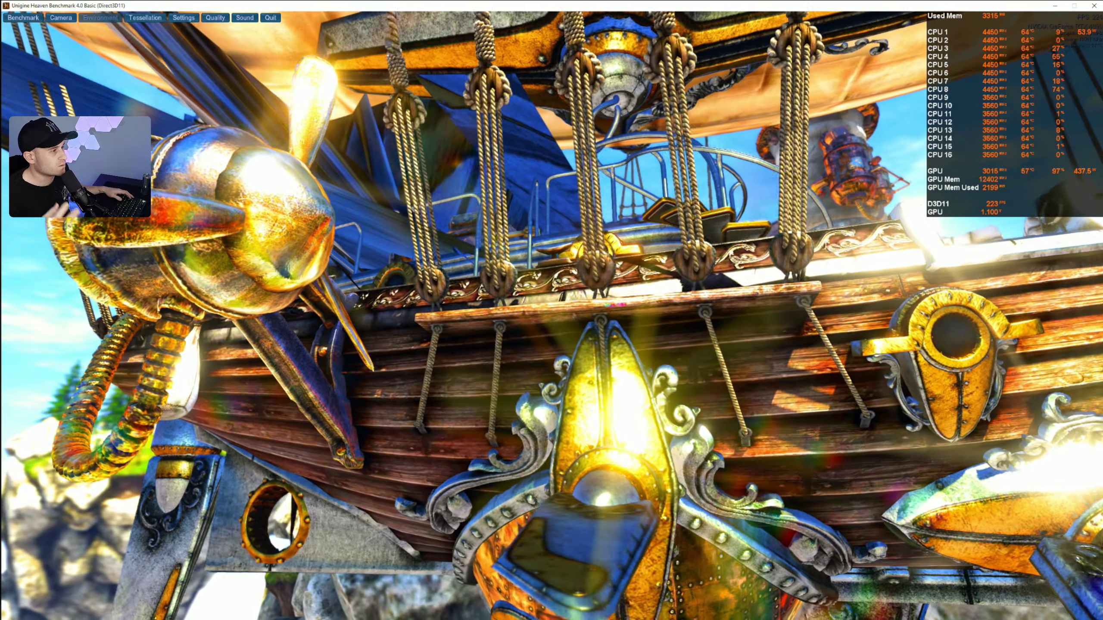
pyautogui.hotkey('alt', 'Tab')
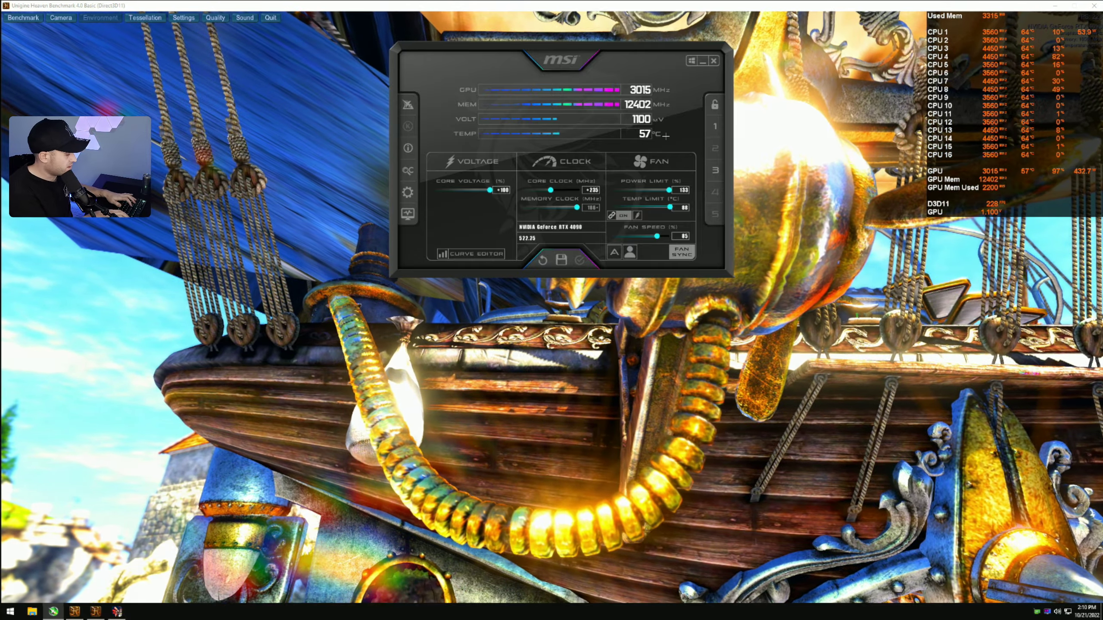
pyautogui.write('0')
pyautogui.press('Return')
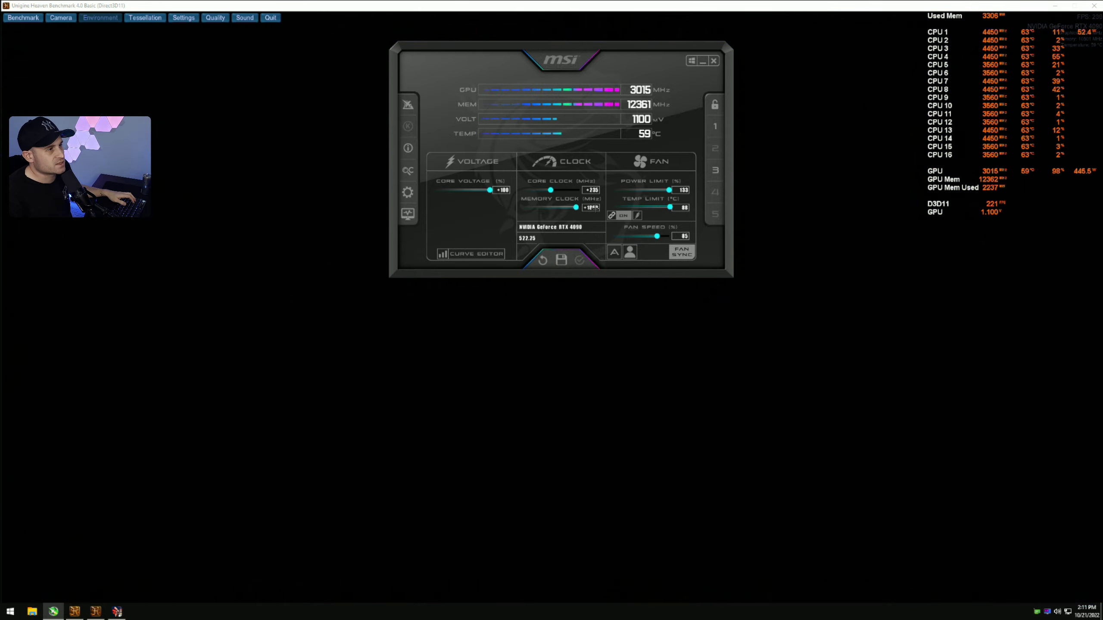
pyautogui.press('BackSpace')
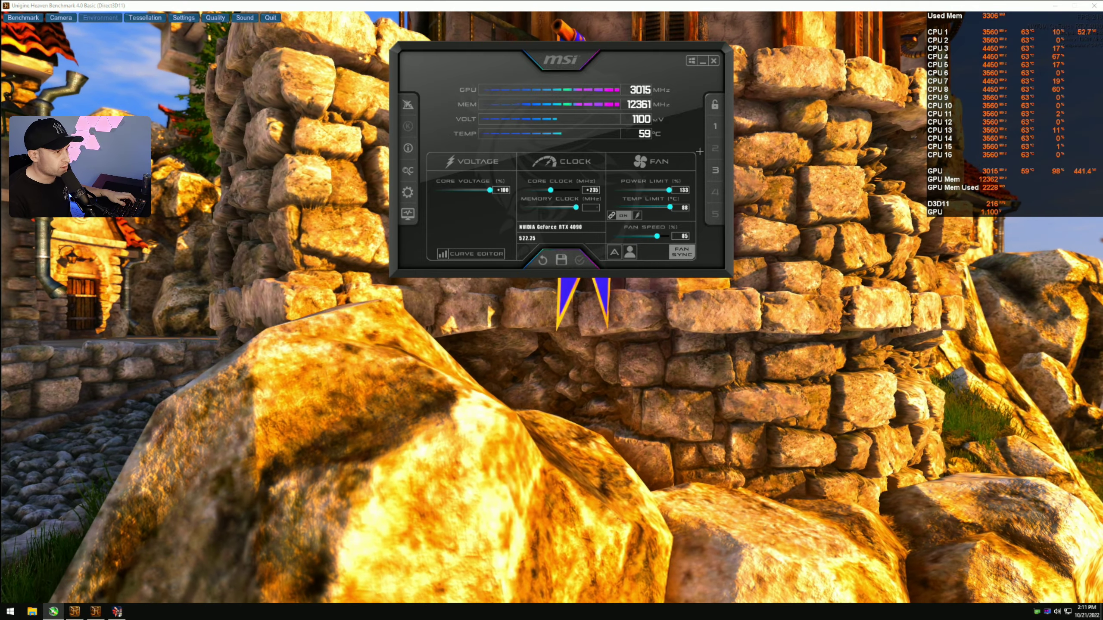
pyautogui.write('1660')
pyautogui.press('Return')
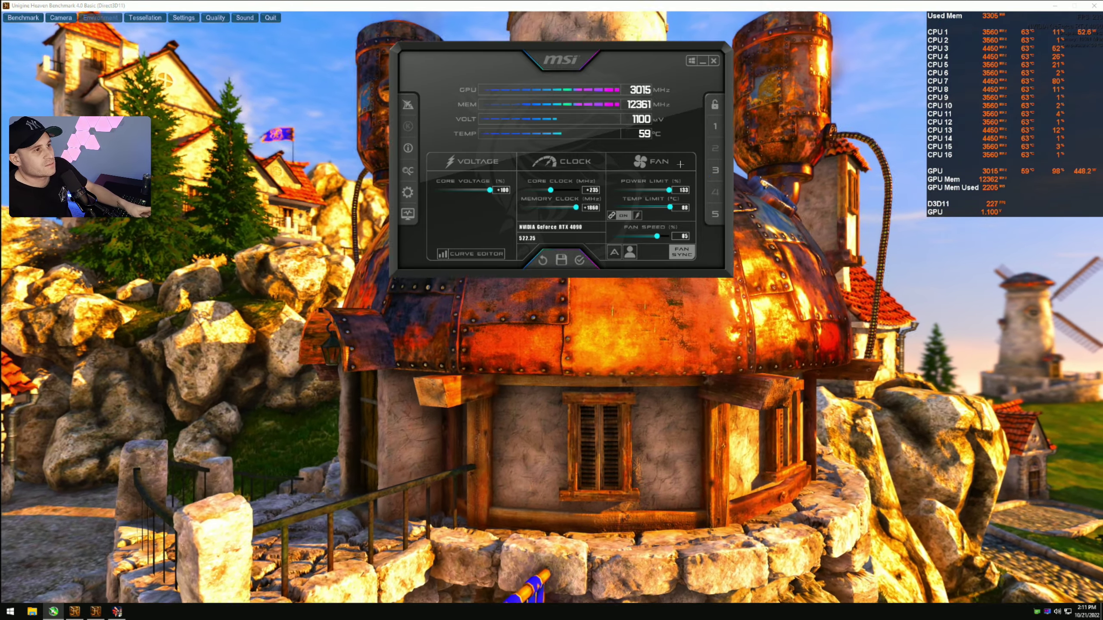
# - Close Unigine Heaven and bring MSI Afterburner to the front
pyautogui.click(1094, 5)
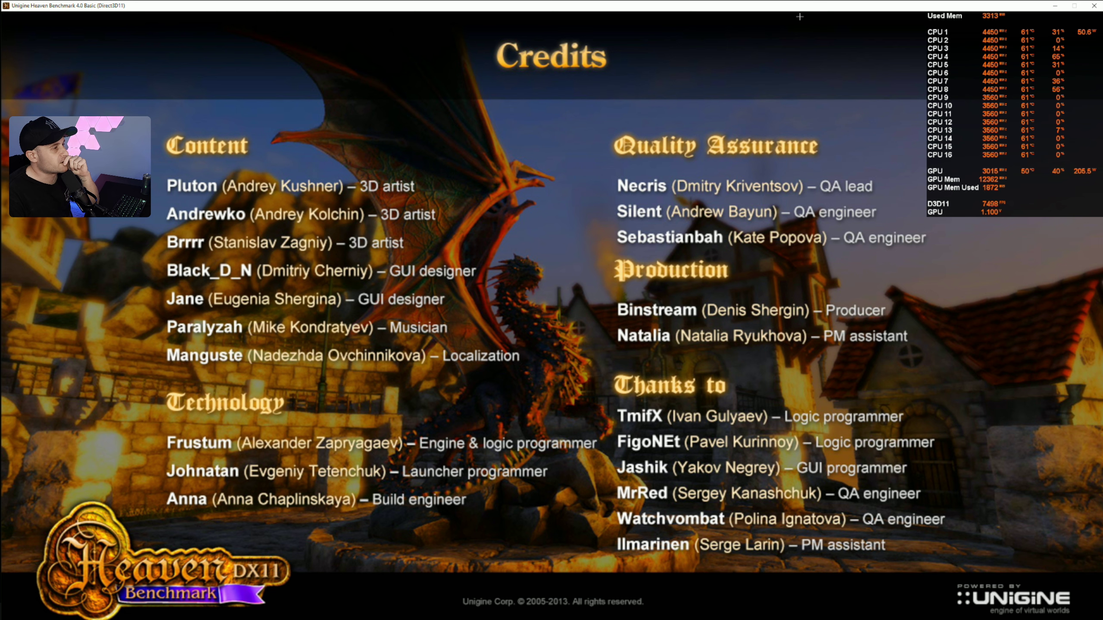
pyautogui.click(656, 87)
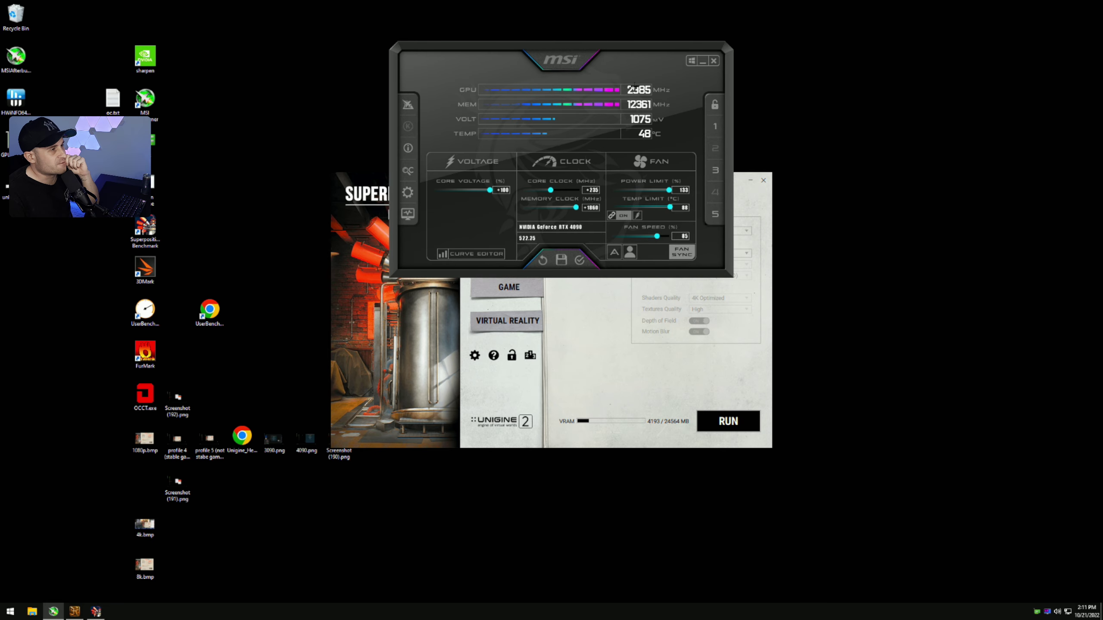
pyautogui.click(638, 57)
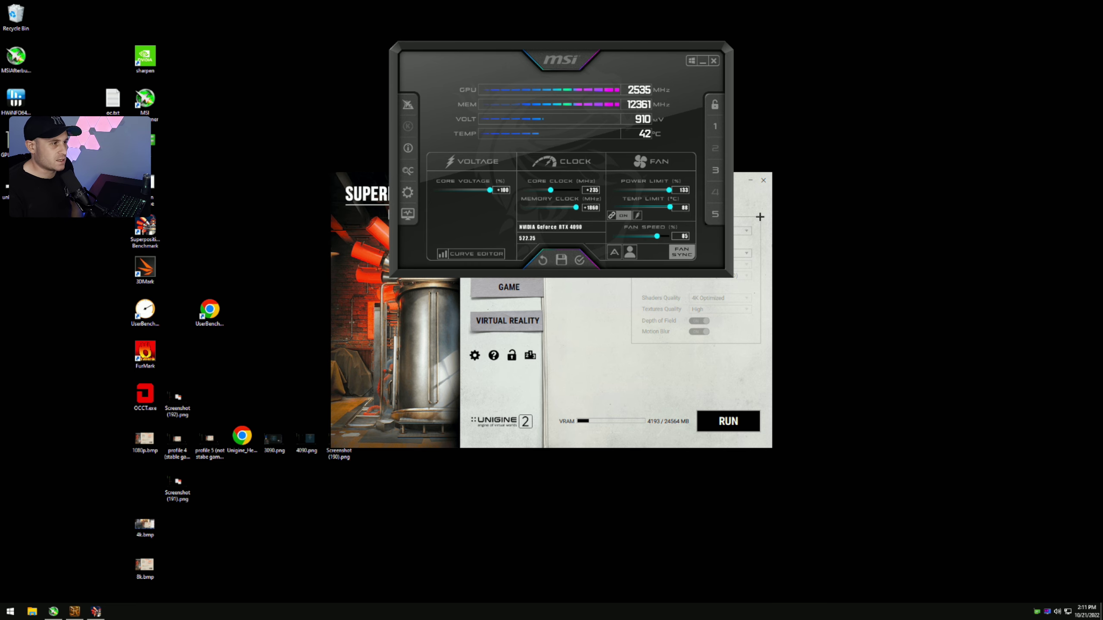
# - Open NVIDIA Control Panel from the desktop, view the Change ECC State page, and reduce the window from full screen
pyautogui.rightClick(259, 264)
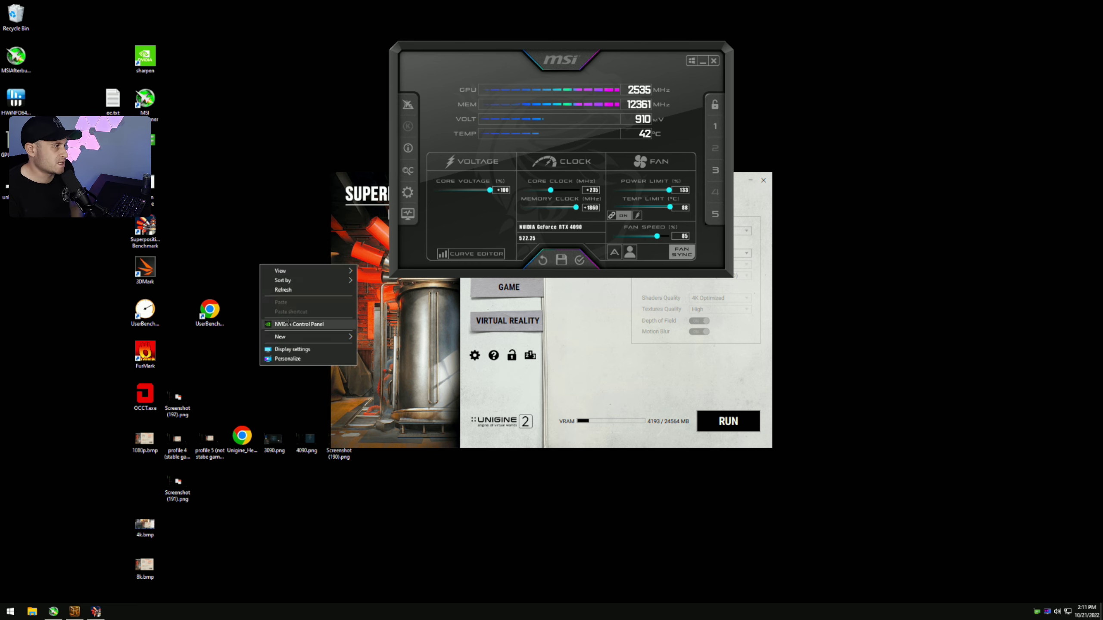
pyautogui.click(286, 325)
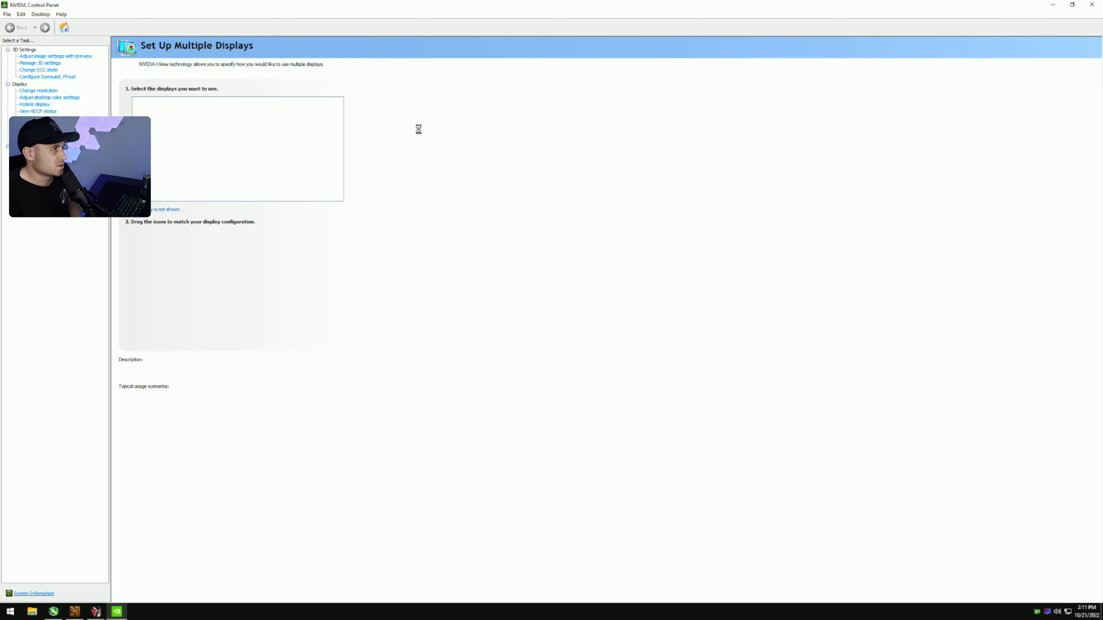
pyautogui.click(48, 70)
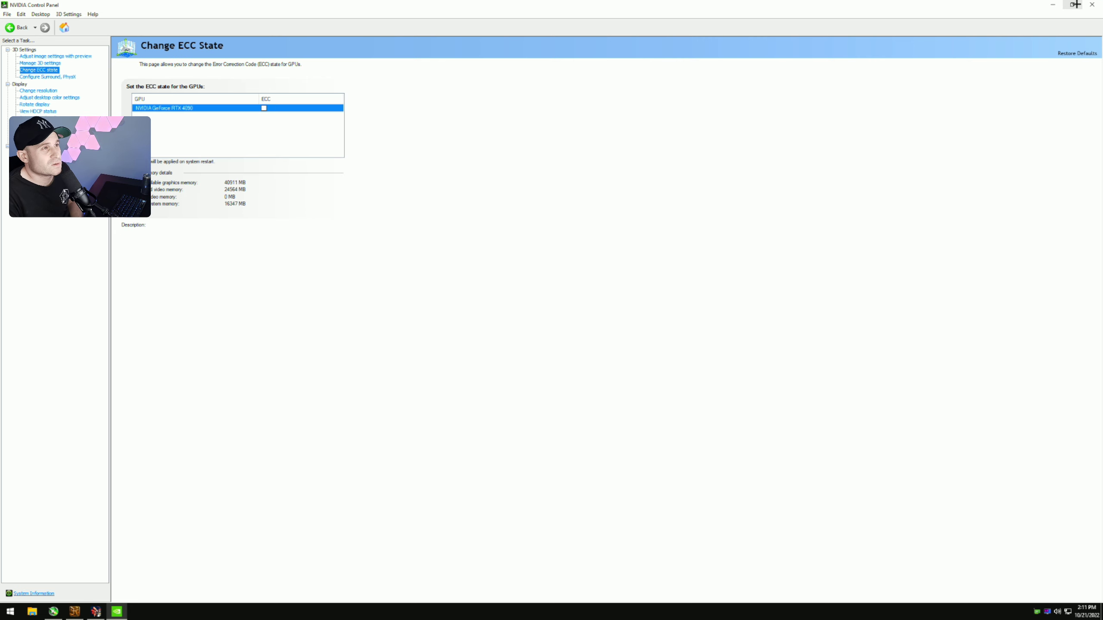
pyautogui.click(1074, 4)
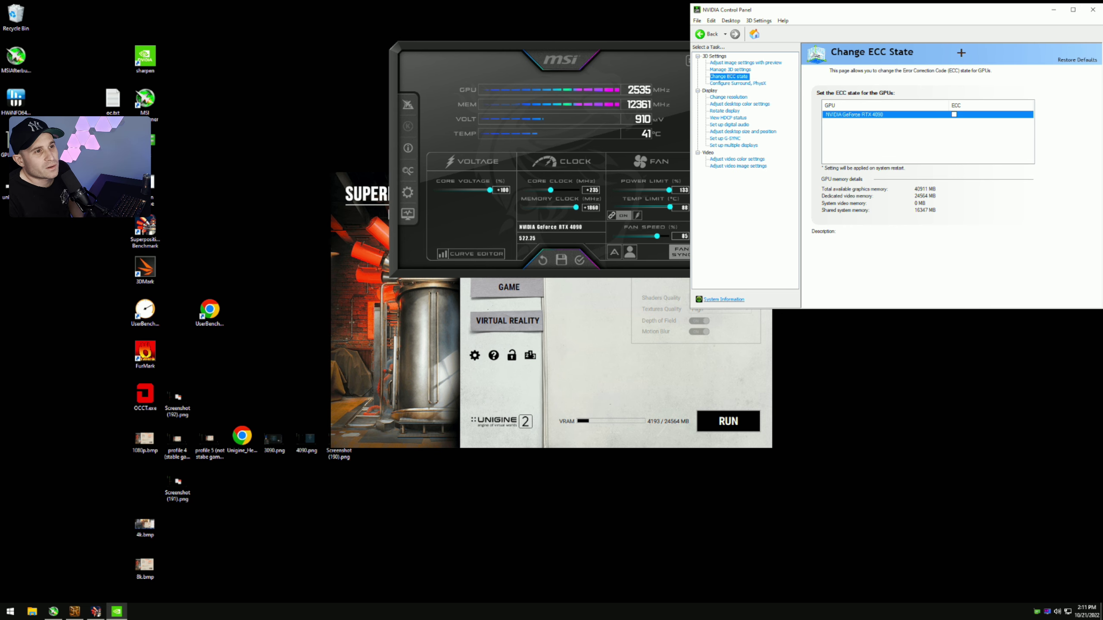
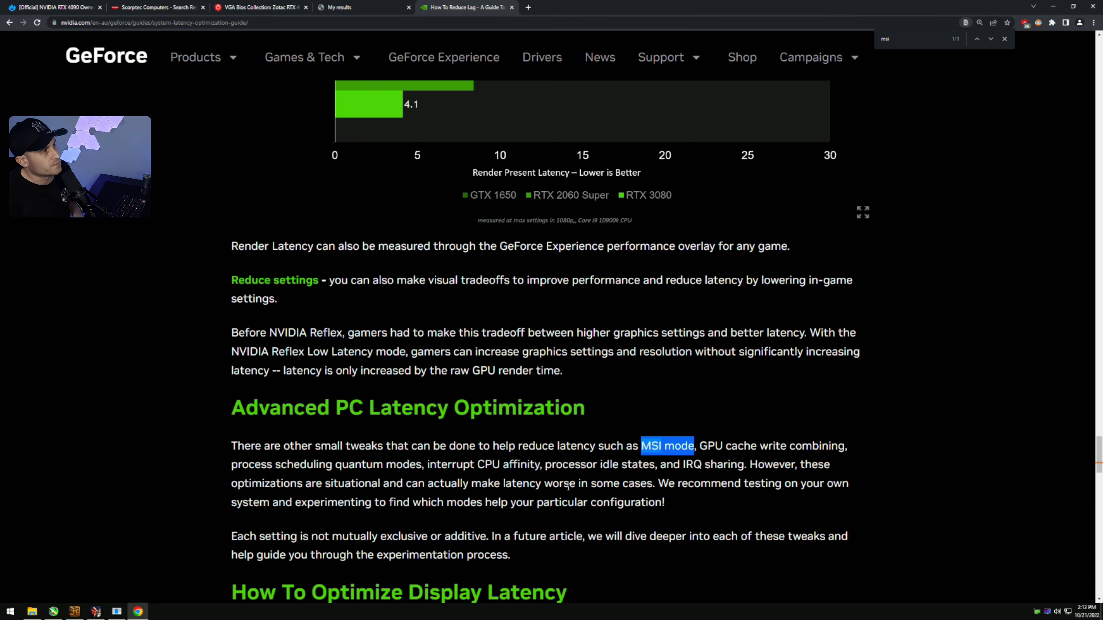
# - Highlight "MSI mode" in the NVIDIA latency guide, and close the browser and the MSI mode utility
pyautogui.moveTo(694, 449); pyautogui.dragTo(641, 450)
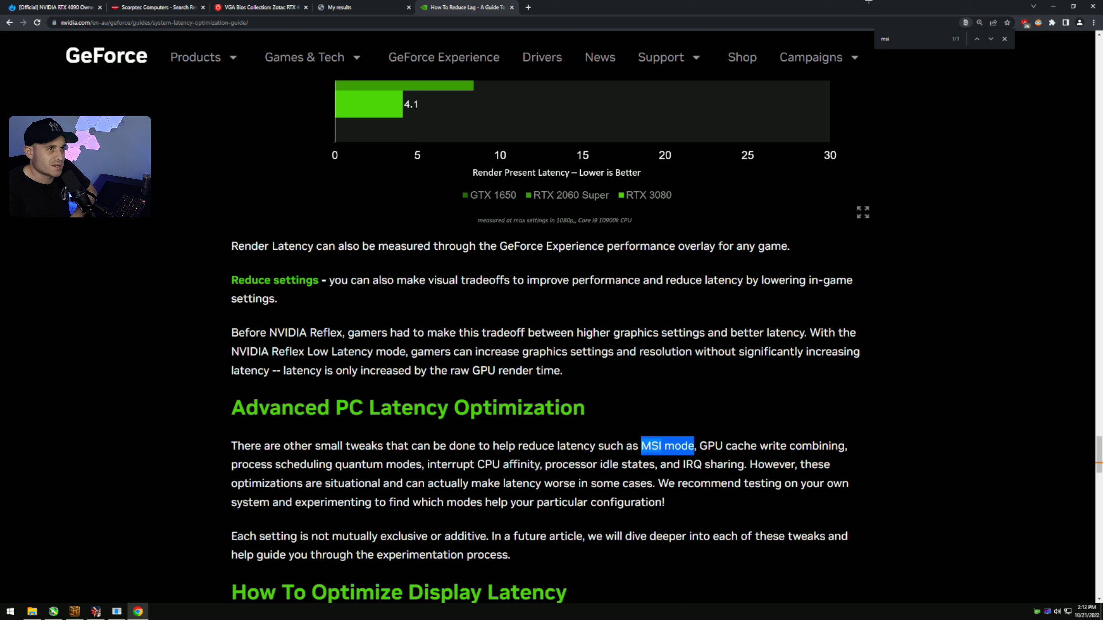
pyautogui.click(1093, 6)
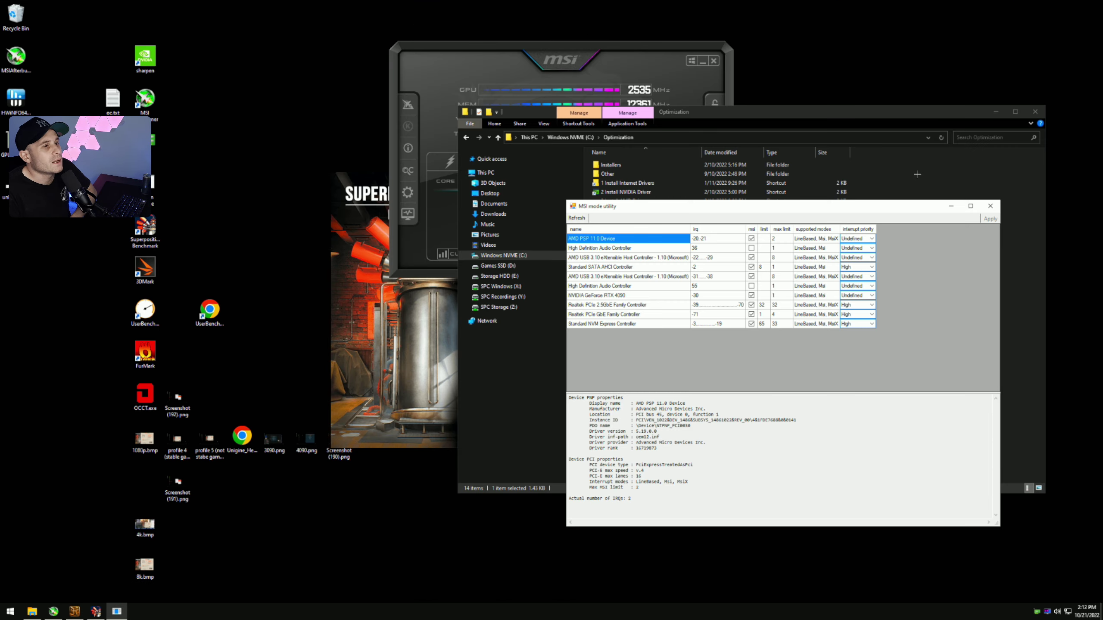
pyautogui.click(990, 205)
# - Bring MSI Afterburner forward, shift its window slightly, and close the Optimization folder window
pyautogui.click(727, 78)
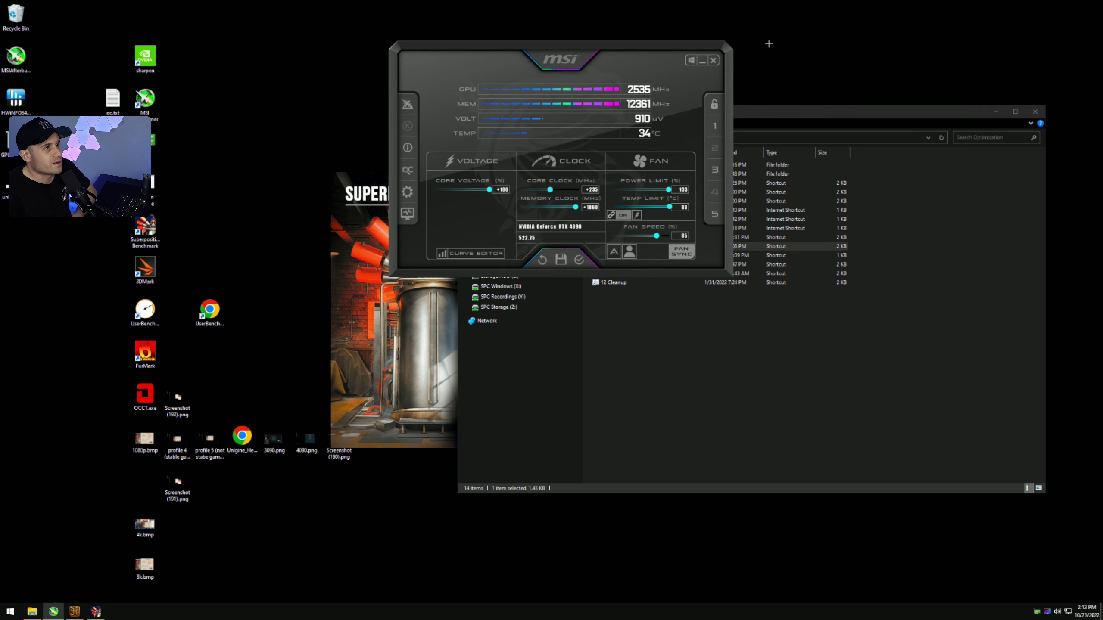
pyautogui.moveTo(640, 49); pyautogui.dragTo(628, 70)
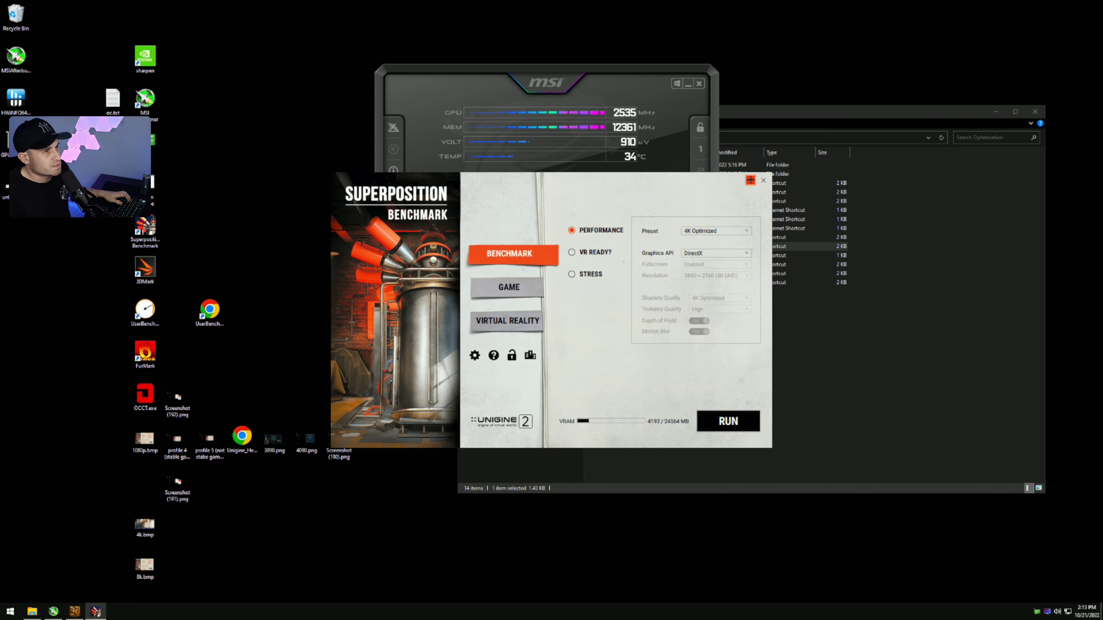
pyautogui.click(1035, 111)
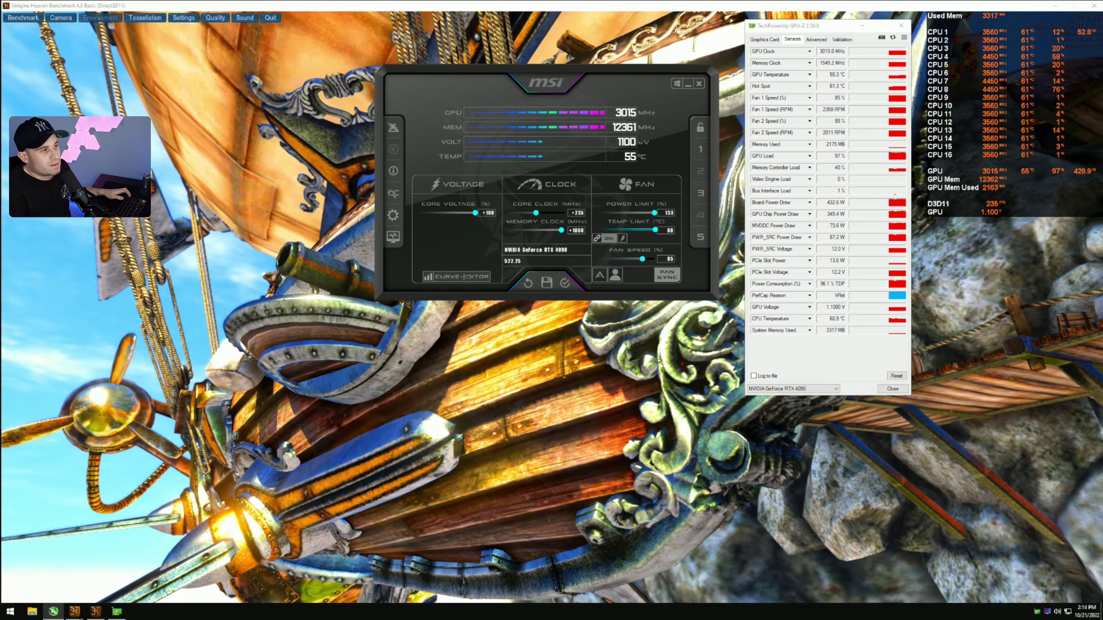
# - Open the voltage/frequency curve editor, shift the whole curve down to a core clock offset of -243 MHz, and apply it
pyautogui.click(456, 276)
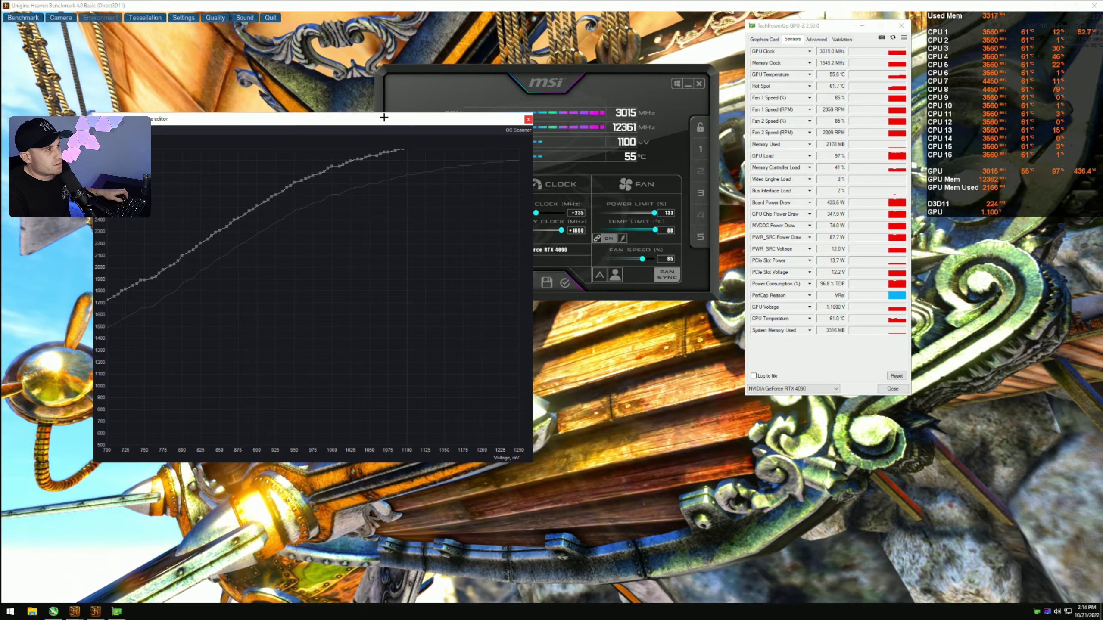
pyautogui.moveTo(384, 117); pyautogui.dragTo(569, 120)
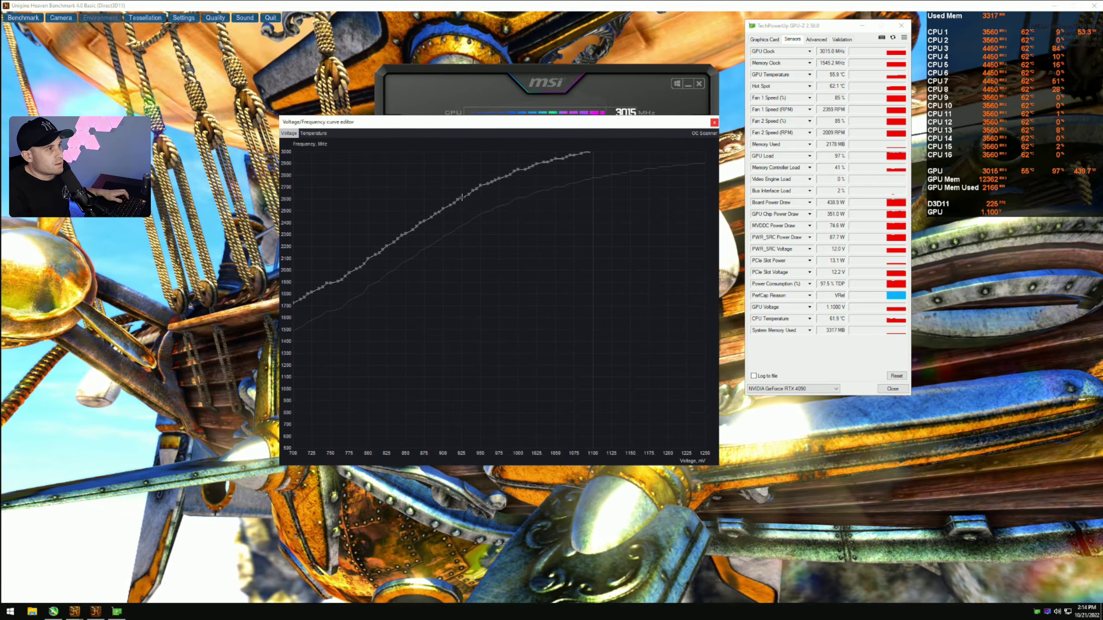
pyautogui.moveTo(462, 197); pyautogui.dragTo(475, 254)
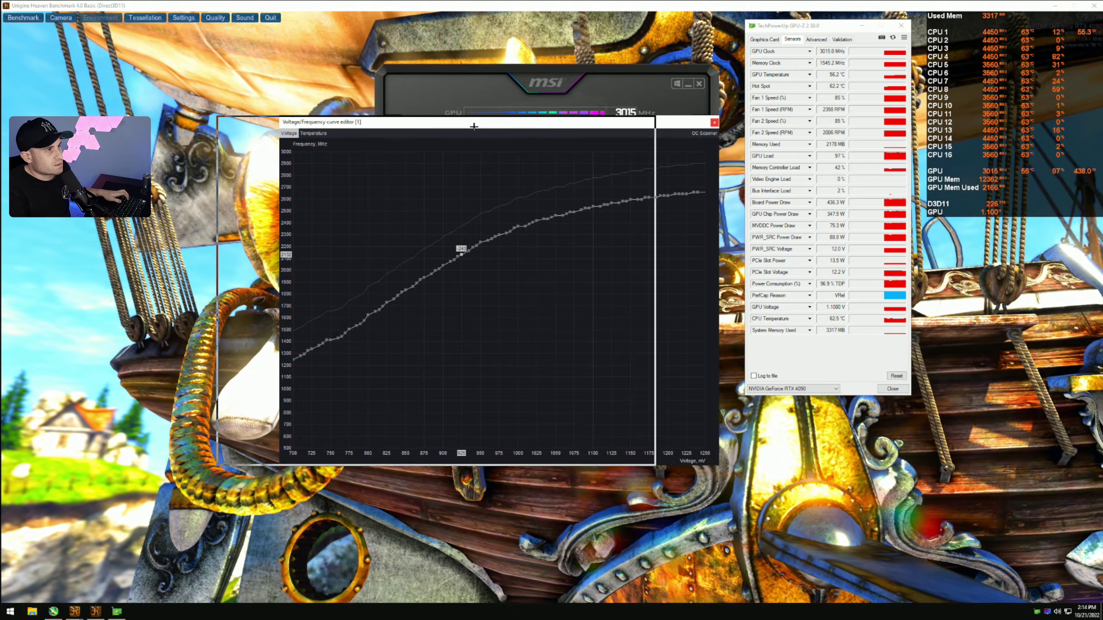
pyautogui.moveTo(536, 131); pyautogui.dragTo(285, 119)
pyautogui.click(565, 283)
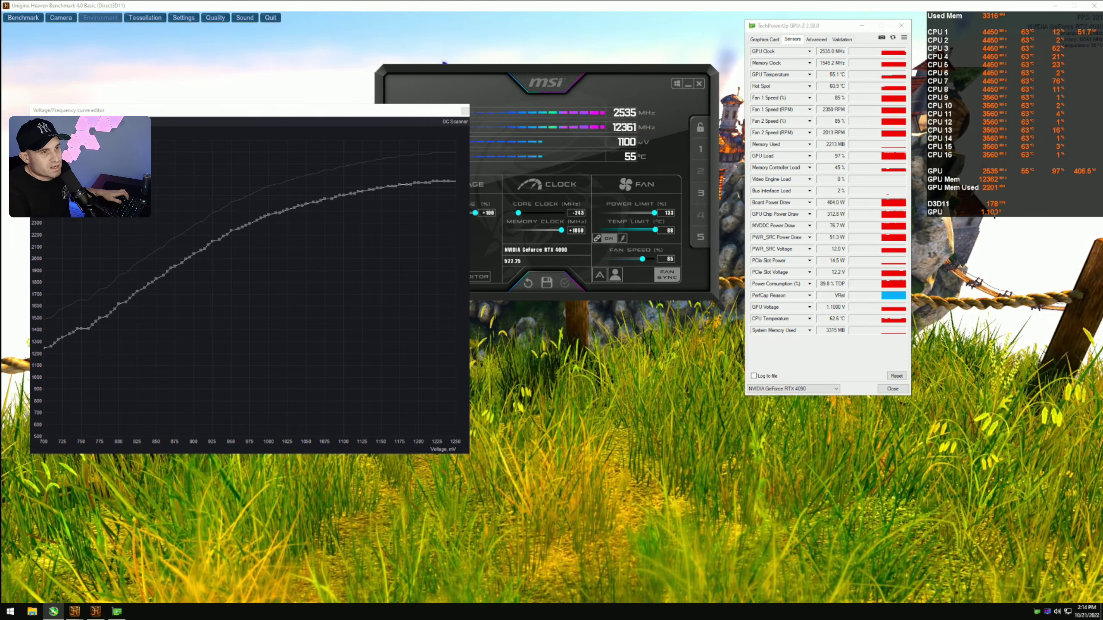
# - Close the voltage/frequency curve editor and load saved profile 5
pyautogui.moveTo(401, 112); pyautogui.dragTo(574, 123)
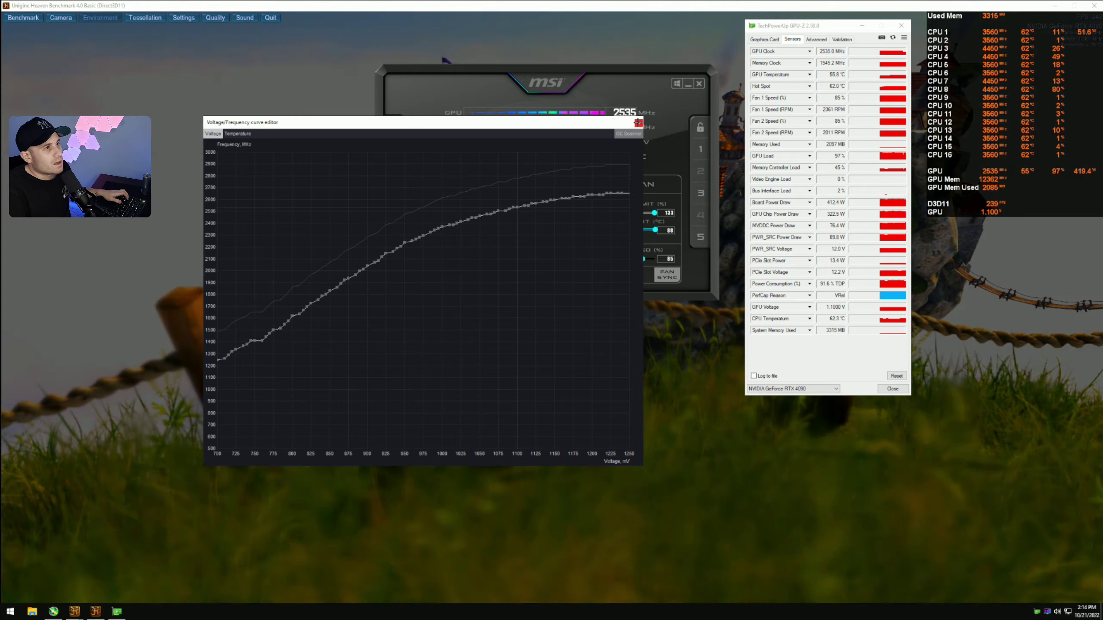
pyautogui.click(638, 123)
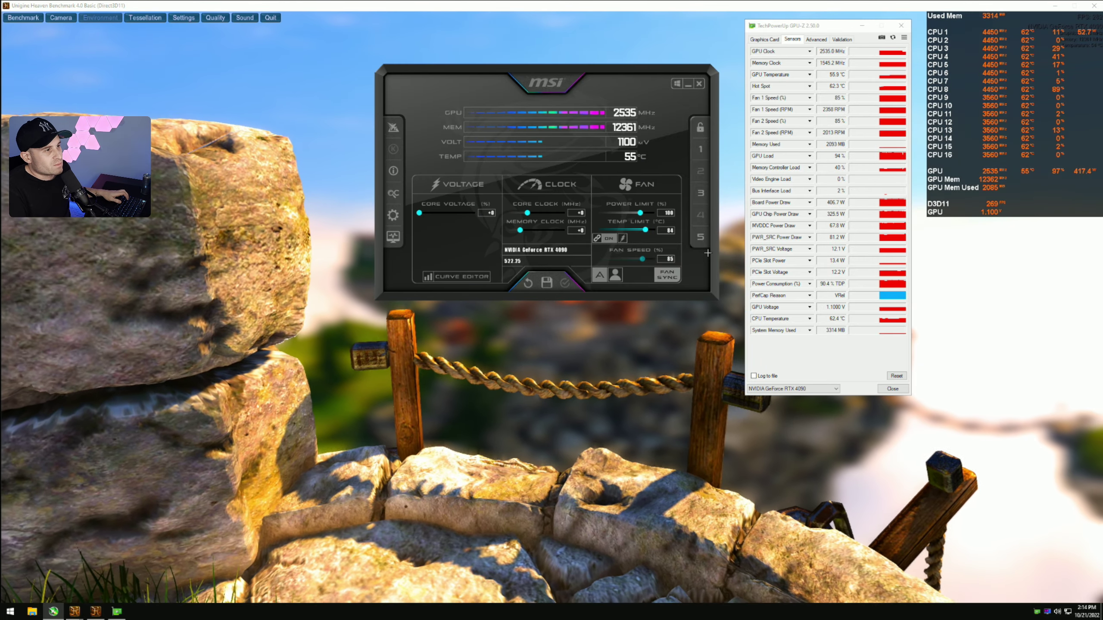
pyautogui.click(701, 237)
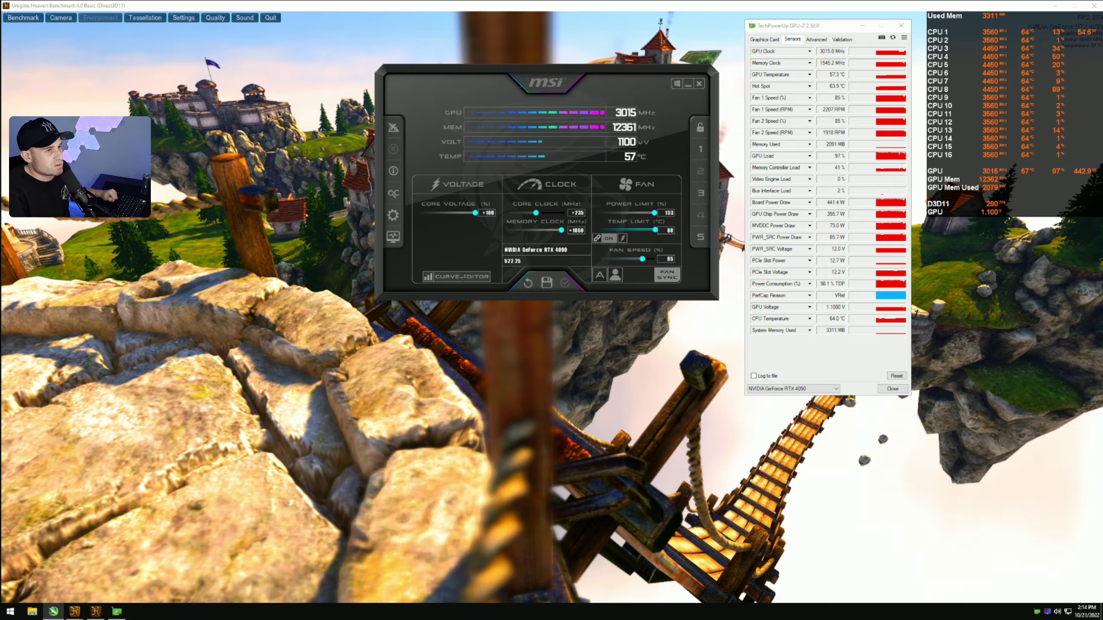
# - Open the voltage/frequency curve editor, lock the GPU to the 950 mV curve point, apply it, and shift the editor window aside
pyautogui.click(463, 277)
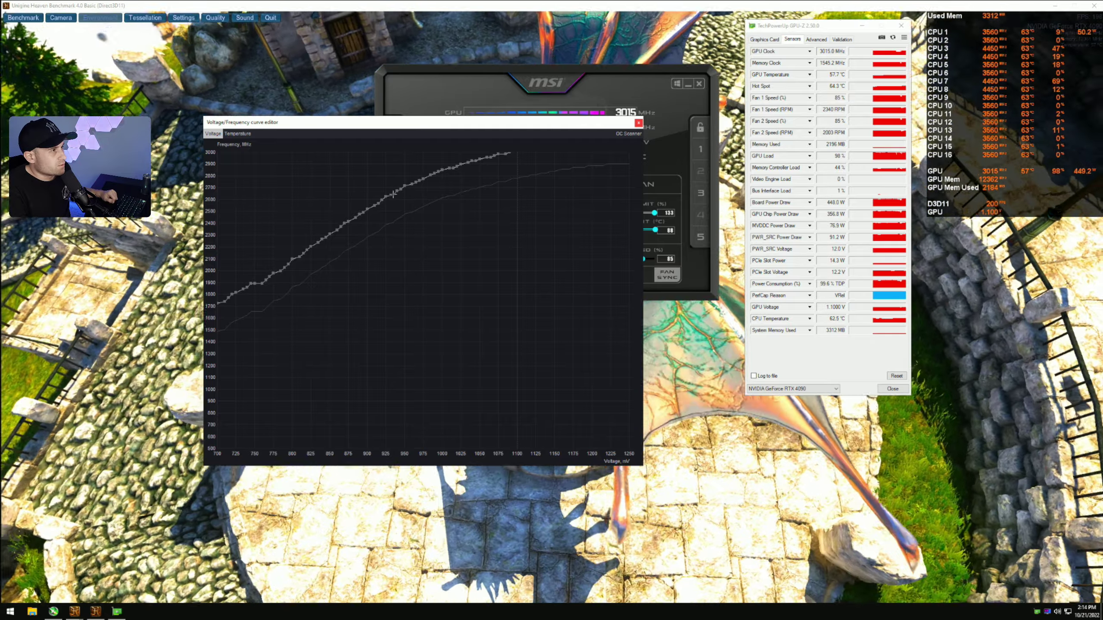
pyautogui.moveTo(389, 188)
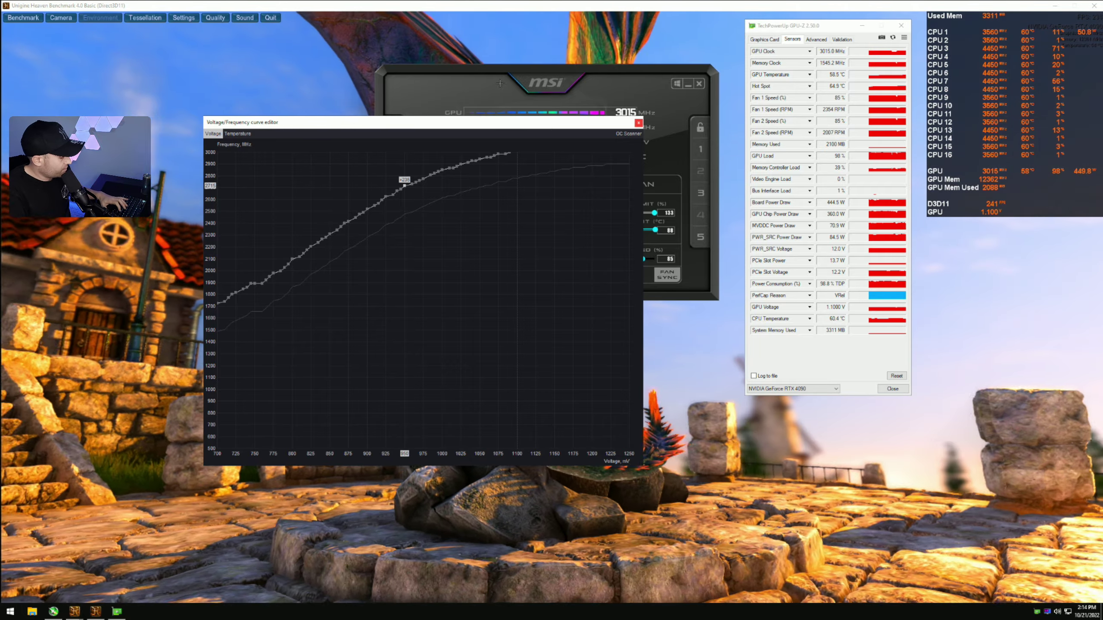
pyautogui.press('l')
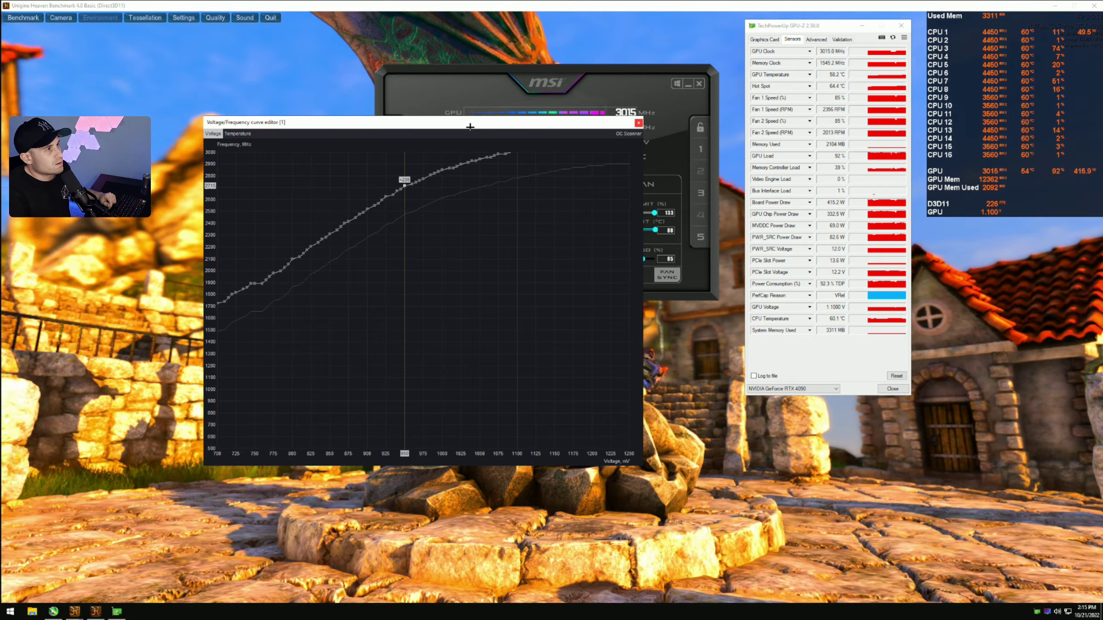
pyautogui.moveTo(470, 126); pyautogui.dragTo(371, 140)
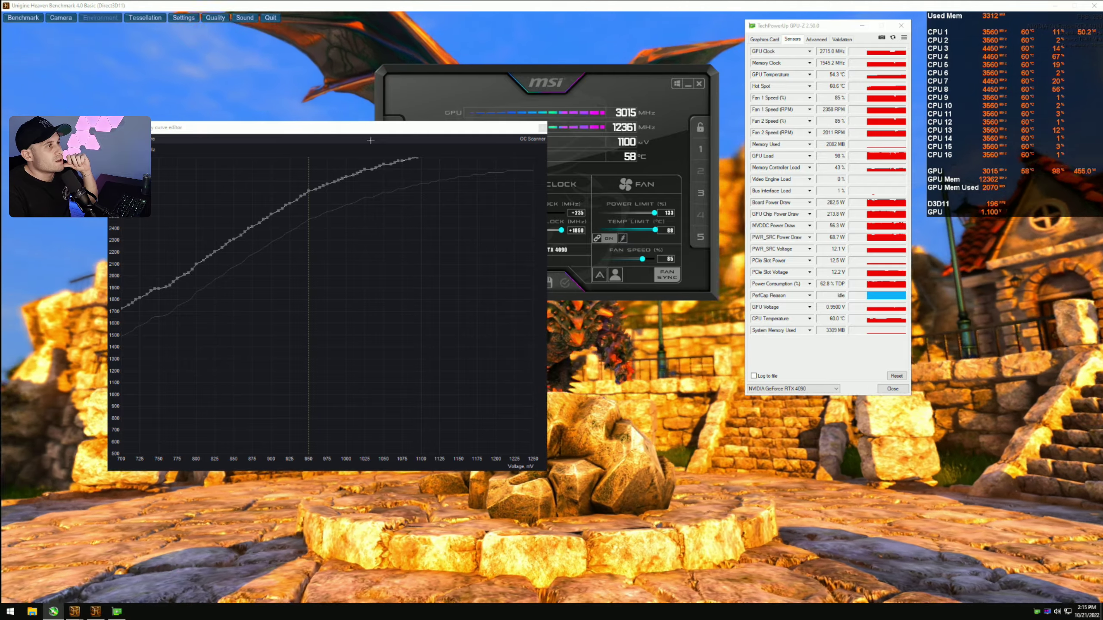
pyautogui.moveTo(390, 129); pyautogui.dragTo(660, 140)
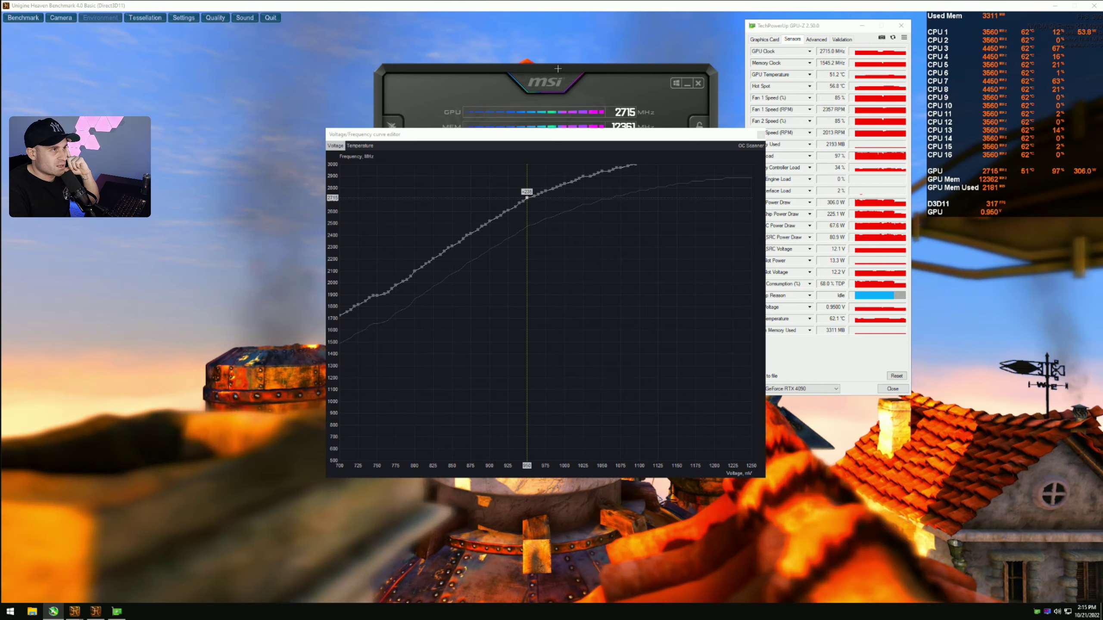
# - Rearrange the Afterburner and curve editor windows side by side so the clock settings and the curve are both visible
pyautogui.moveTo(492, 81); pyautogui.dragTo(84, 85)
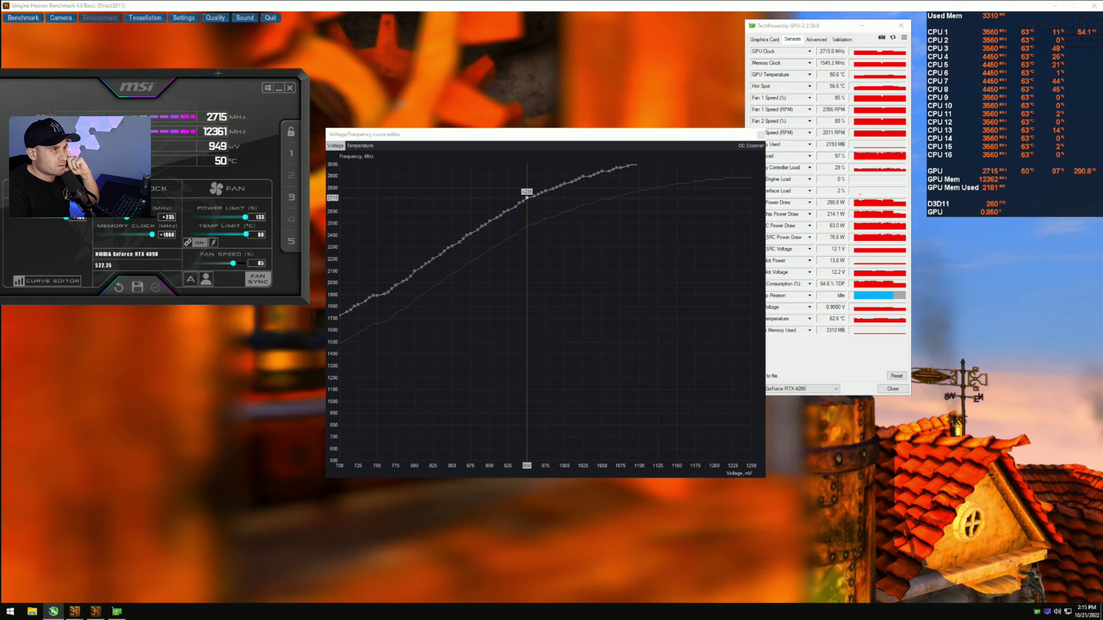
pyautogui.moveTo(210, 102); pyautogui.dragTo(660, 54)
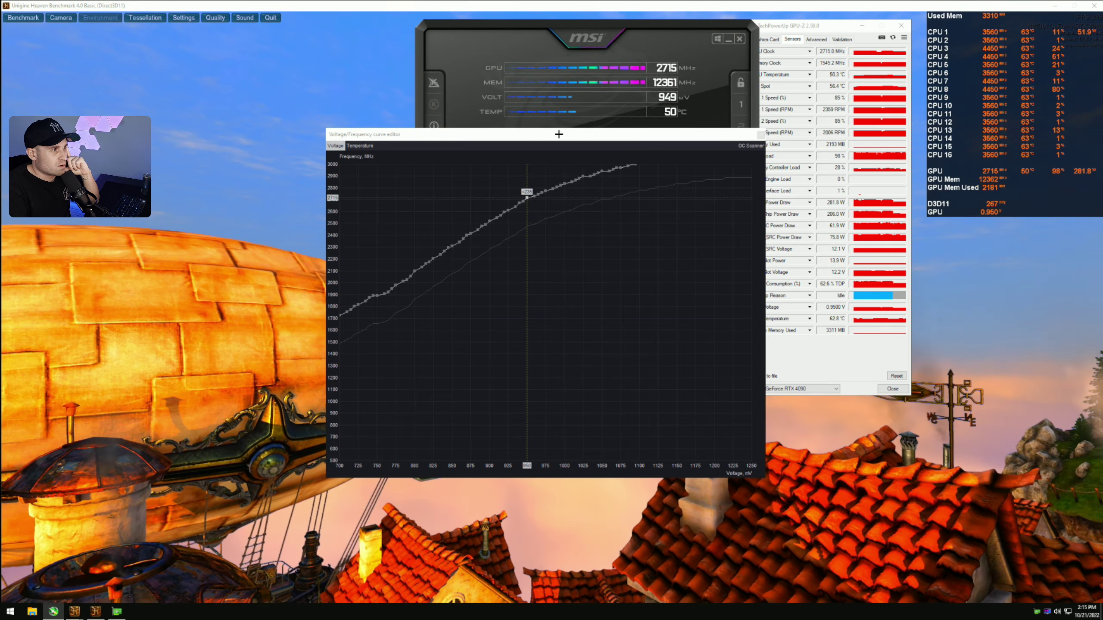
pyautogui.moveTo(559, 134); pyautogui.dragTo(555, 141)
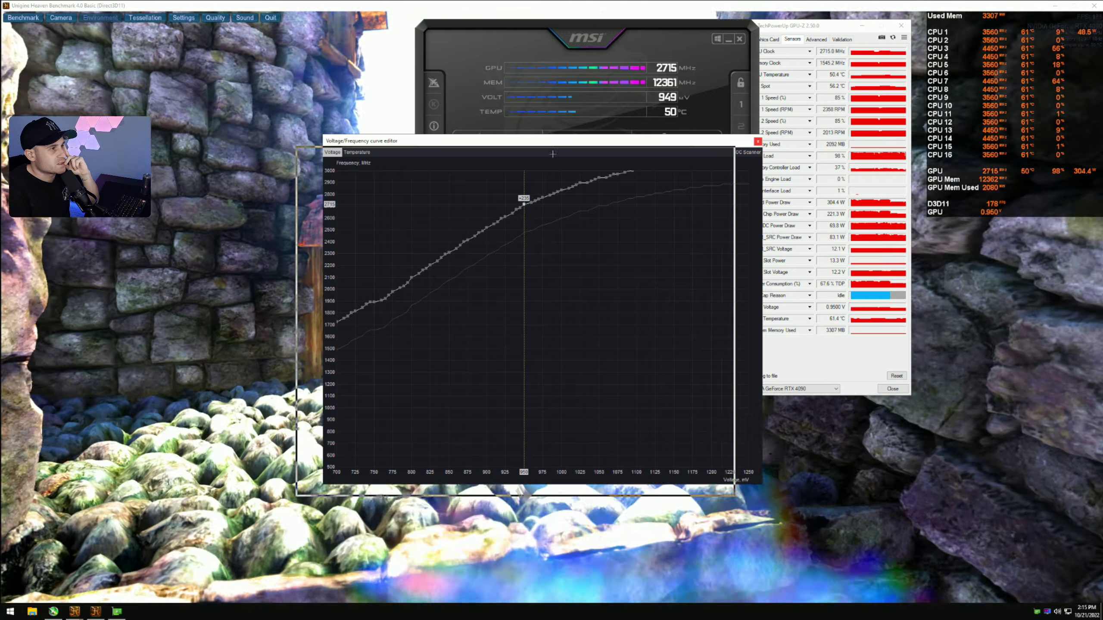
pyautogui.moveTo(582, 141); pyautogui.dragTo(545, 156)
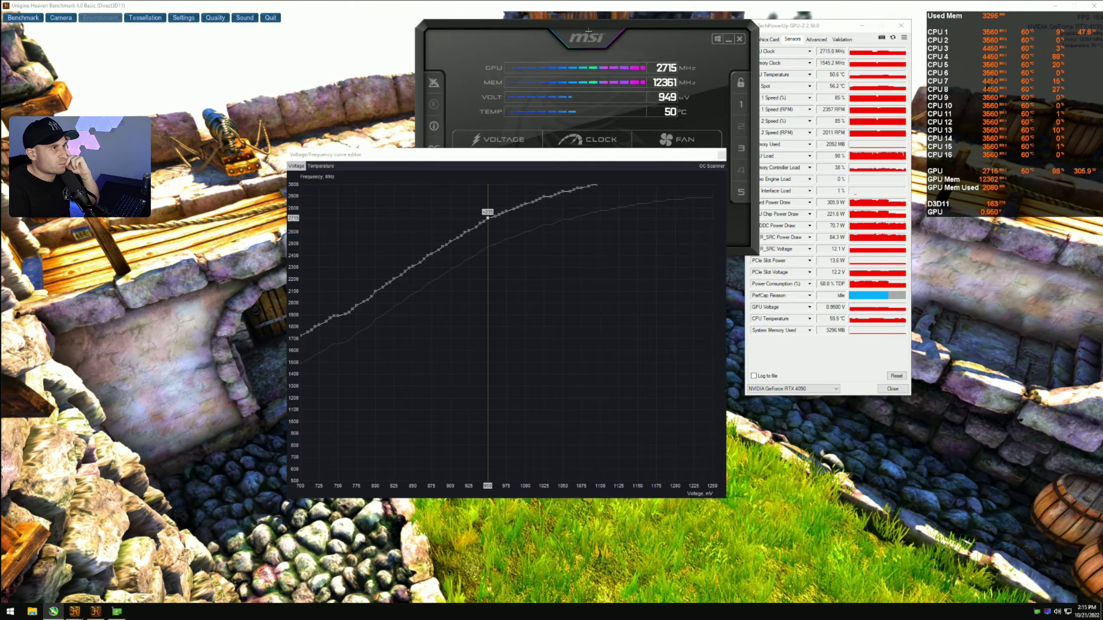
pyautogui.moveTo(588, 31); pyautogui.dragTo(844, 68)
pyautogui.moveTo(549, 161); pyautogui.dragTo(525, 155)
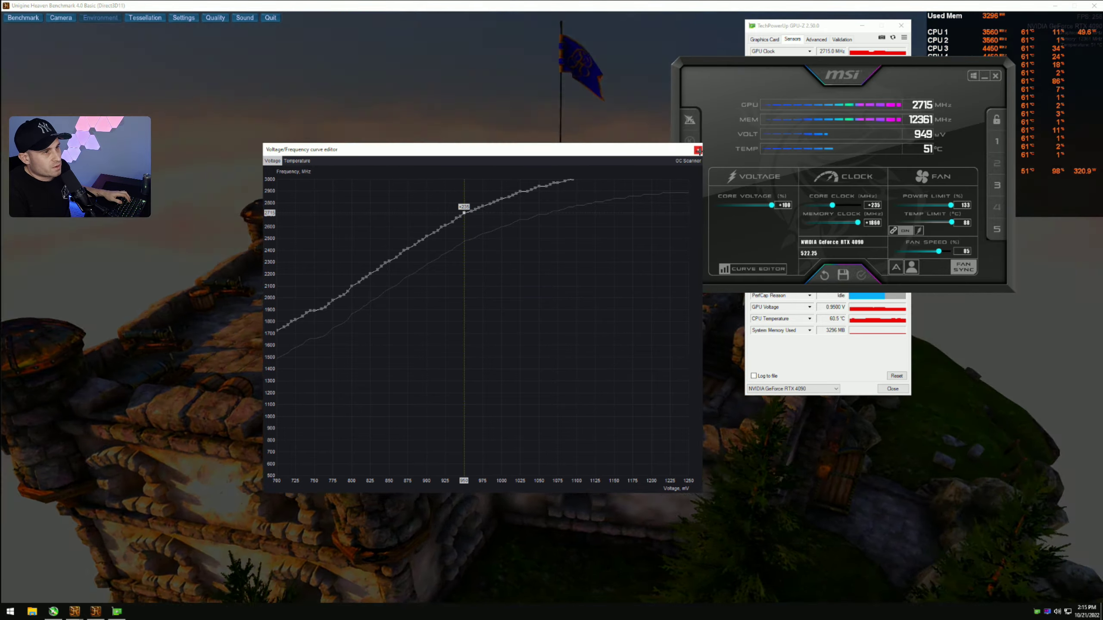
# - Close the curve editor, reset the card to defaults, and load and apply saved profile 5
pyautogui.click(698, 151)
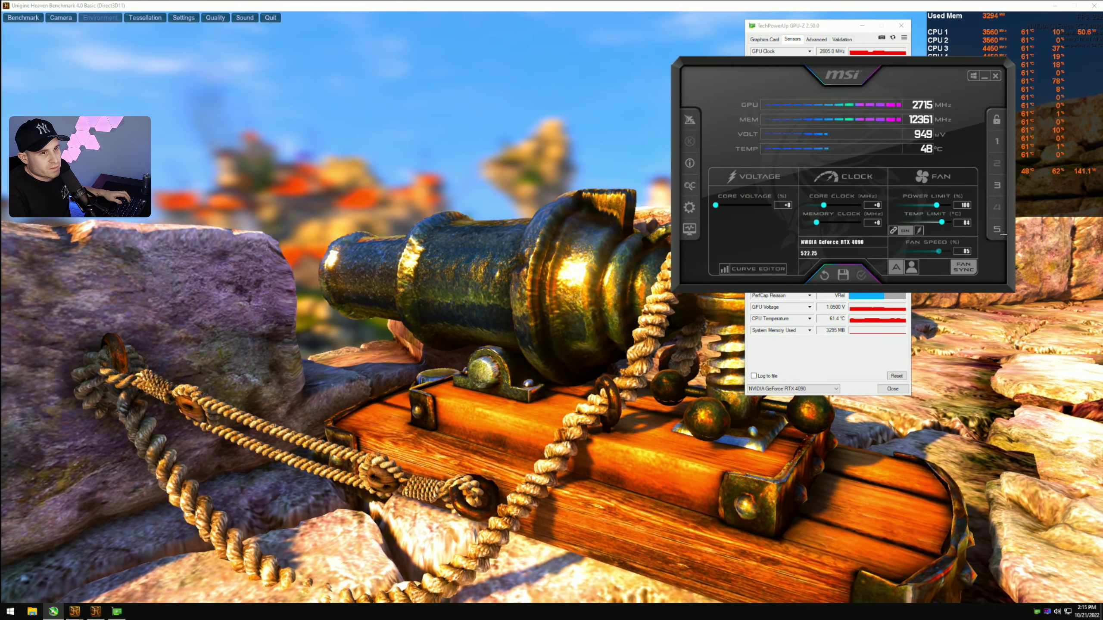
pyautogui.click(997, 229)
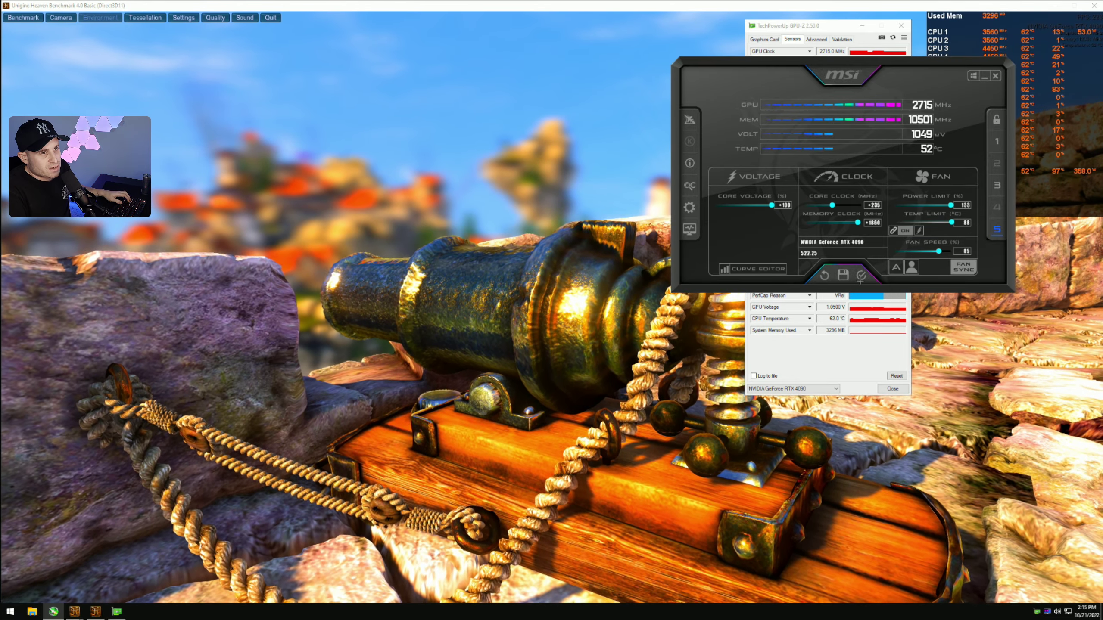
pyautogui.click(861, 275)
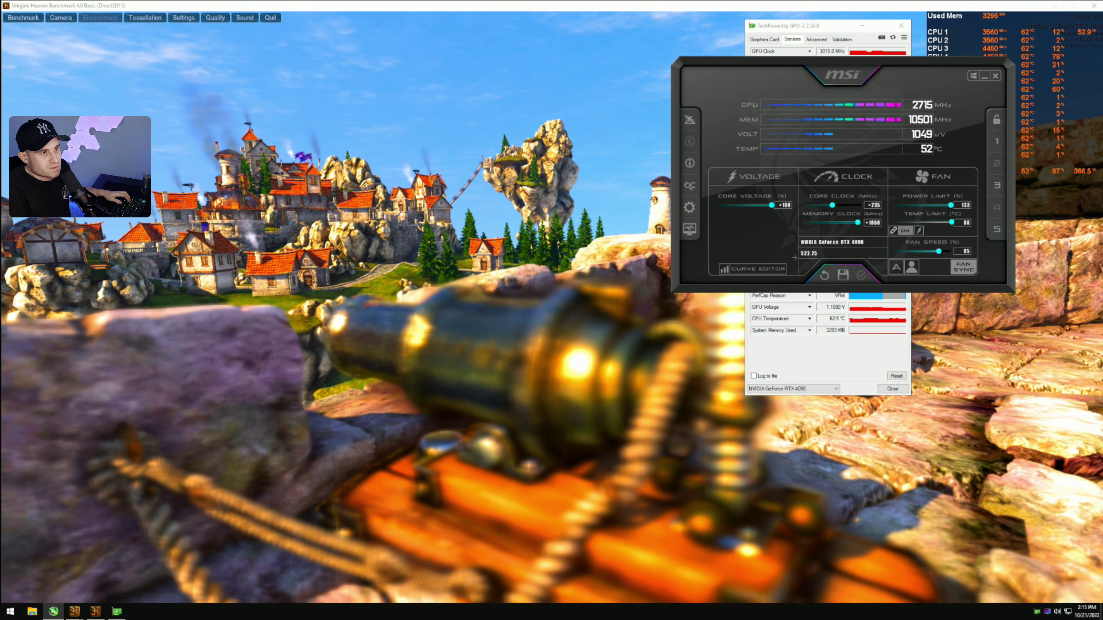
# - Reopen the curve editor, pull the single point at about 960 mV down below the rest of the curve, and apply it
pyautogui.click(753, 269)
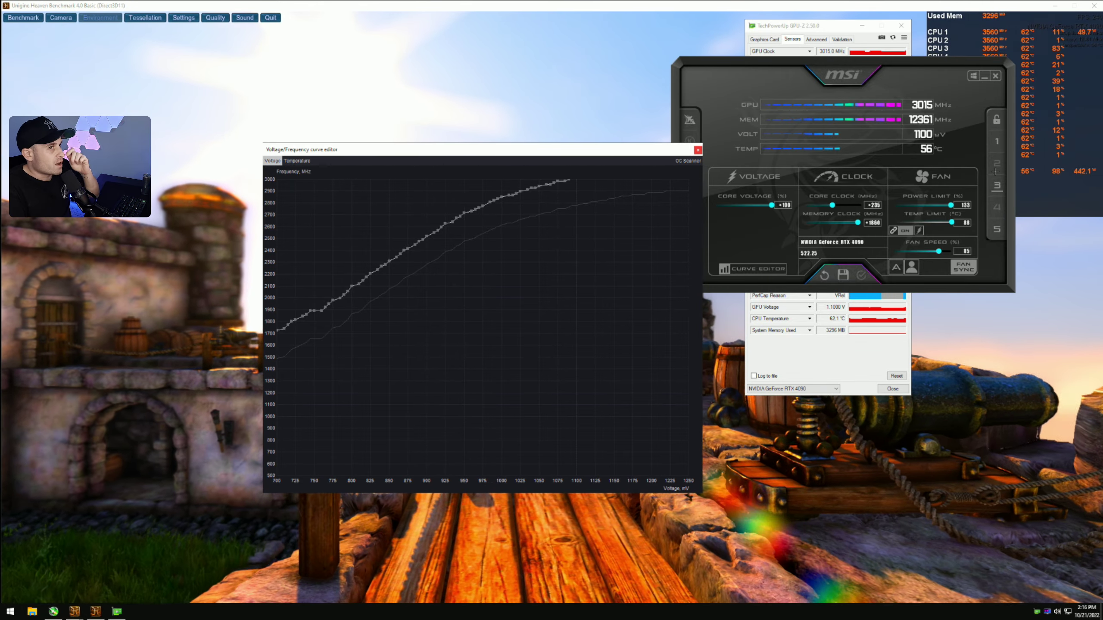
pyautogui.moveTo(881, 65); pyautogui.dragTo(796, 57)
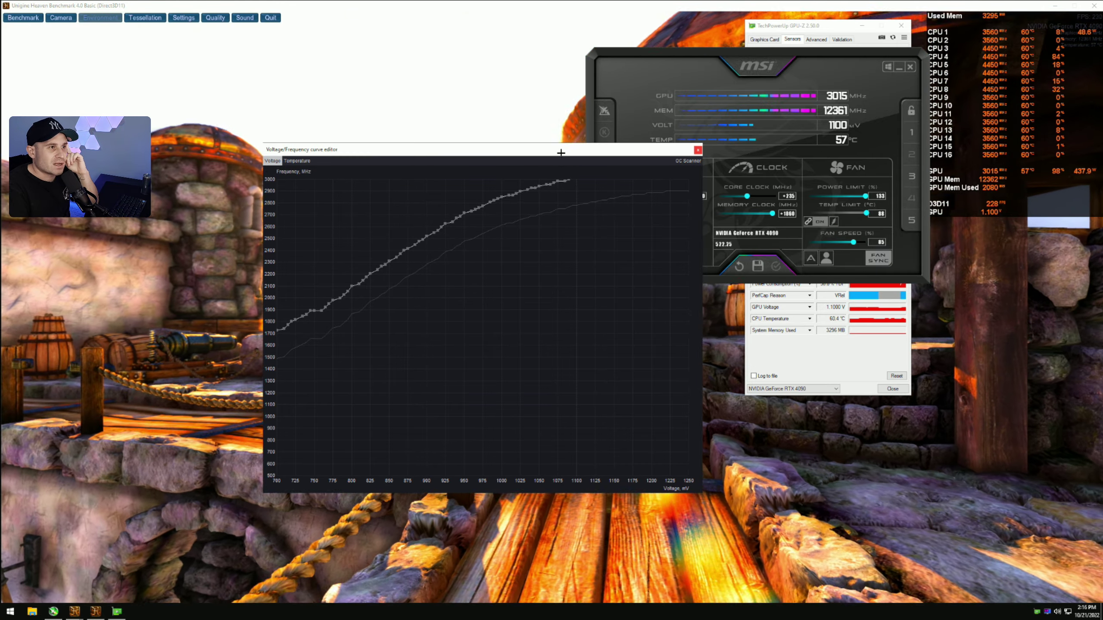
pyautogui.moveTo(590, 152); pyautogui.dragTo(617, 144)
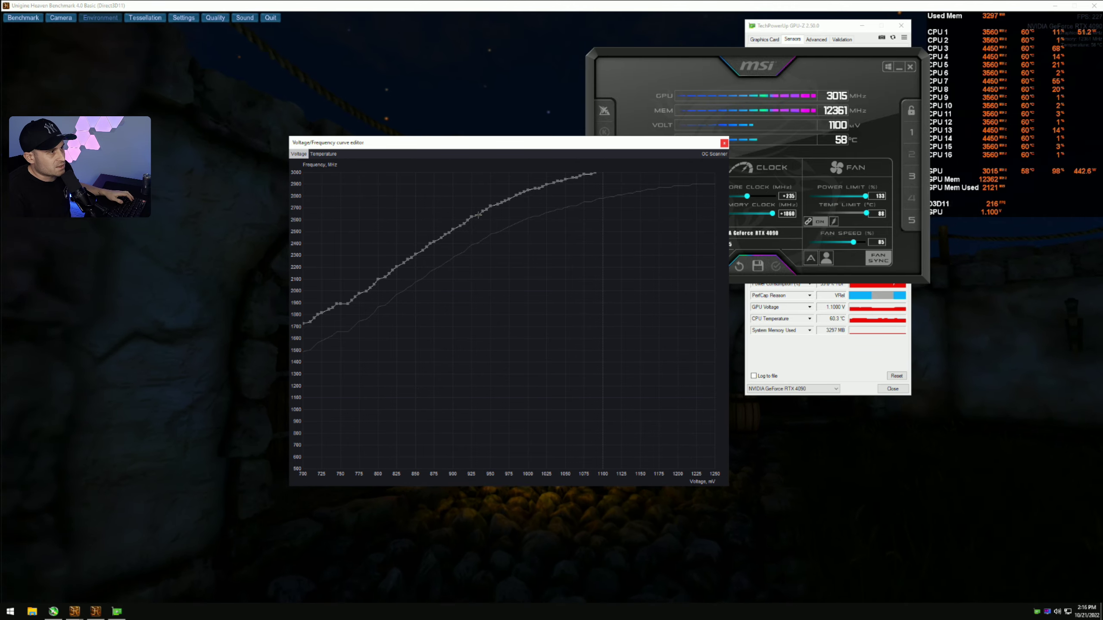
pyautogui.moveTo(479, 215)
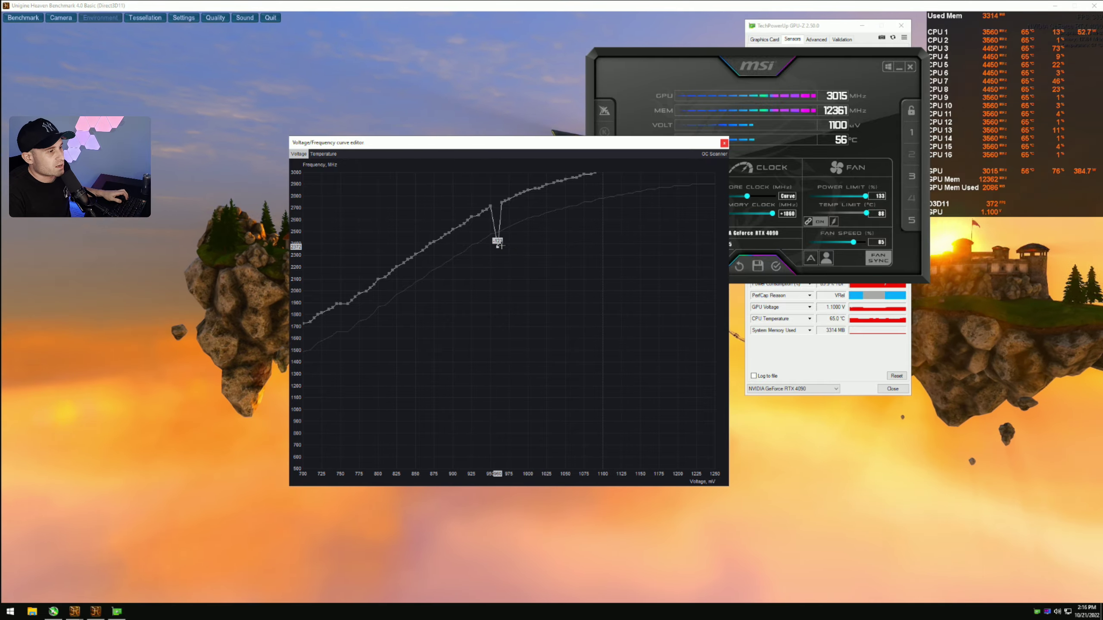
pyautogui.click(776, 265)
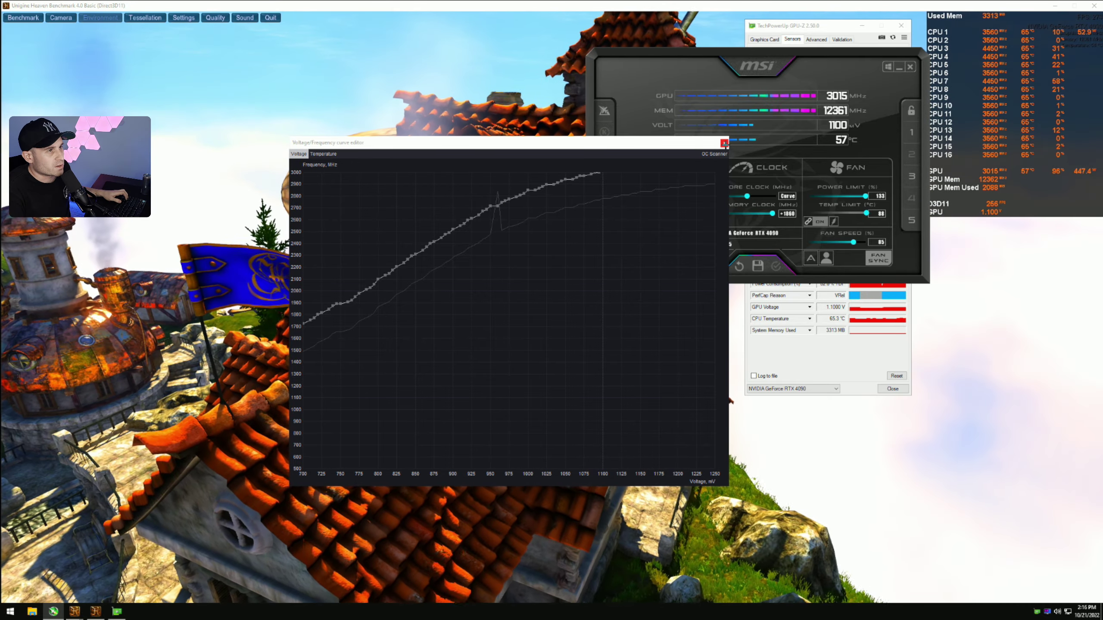
# - Close the curve editor, reset all settings to defaults, and reload and apply saved profile 5
pyautogui.click(724, 142)
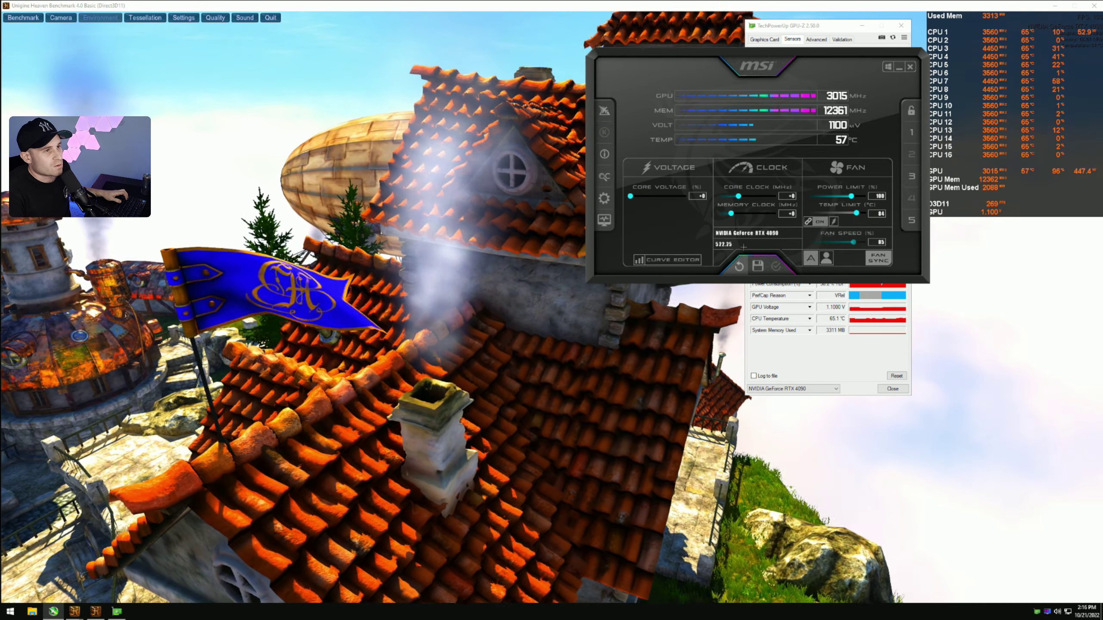
pyautogui.click(912, 221)
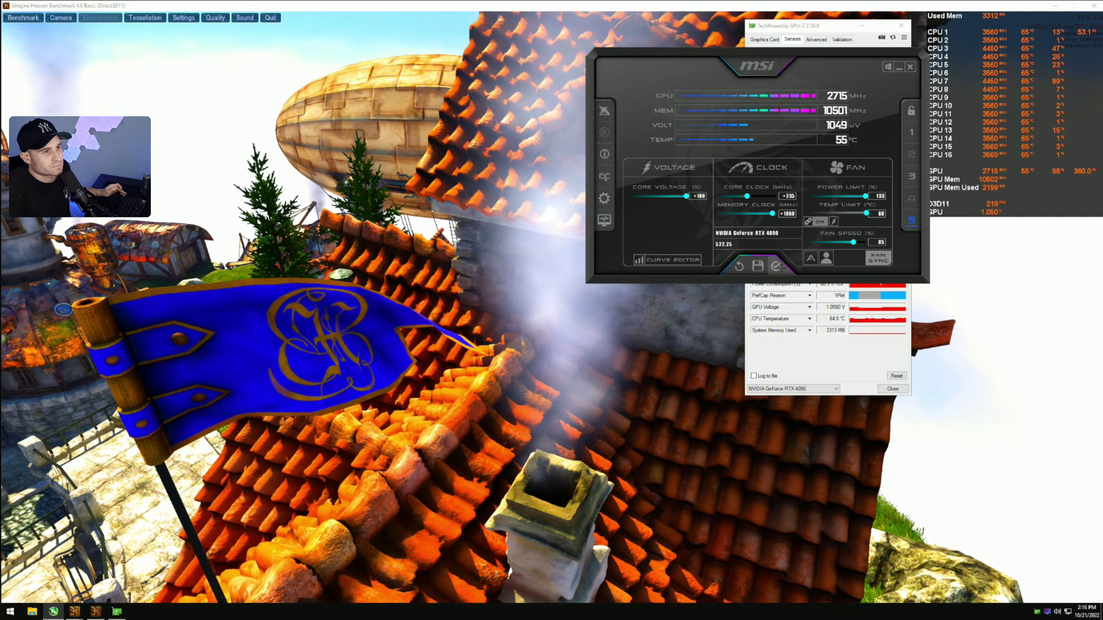
pyautogui.click(776, 265)
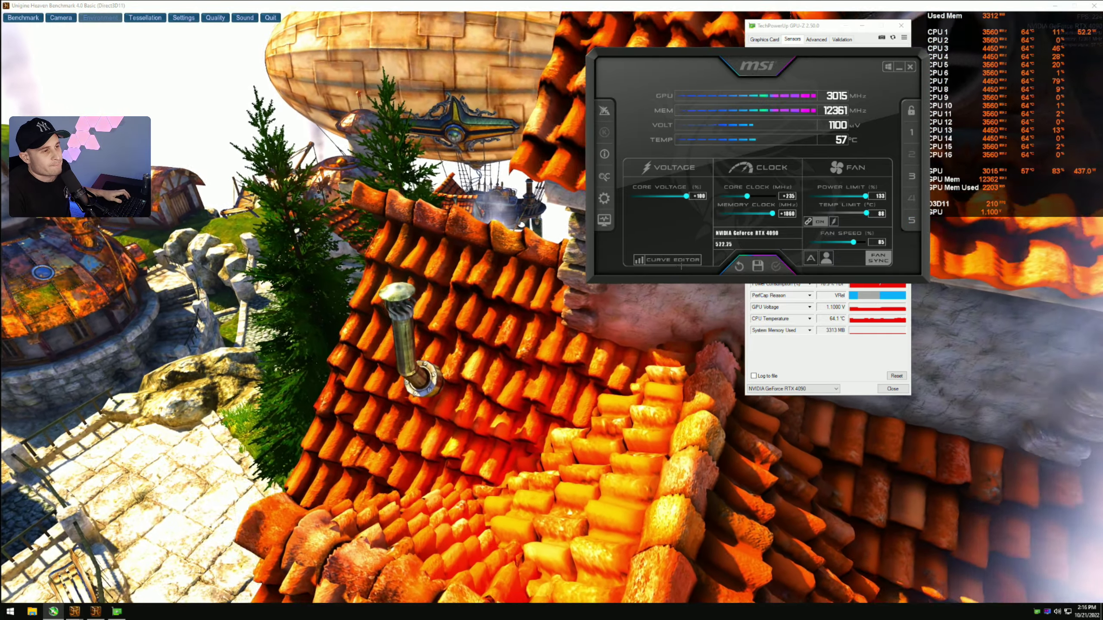
pyautogui.click(738, 266)
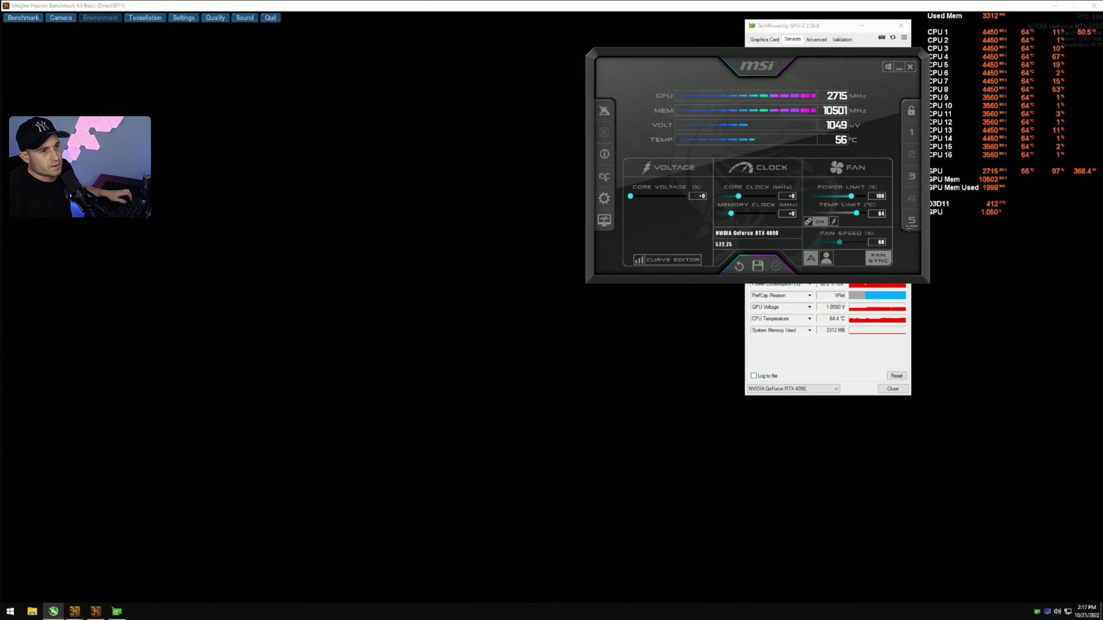
pyautogui.click(907, 222)
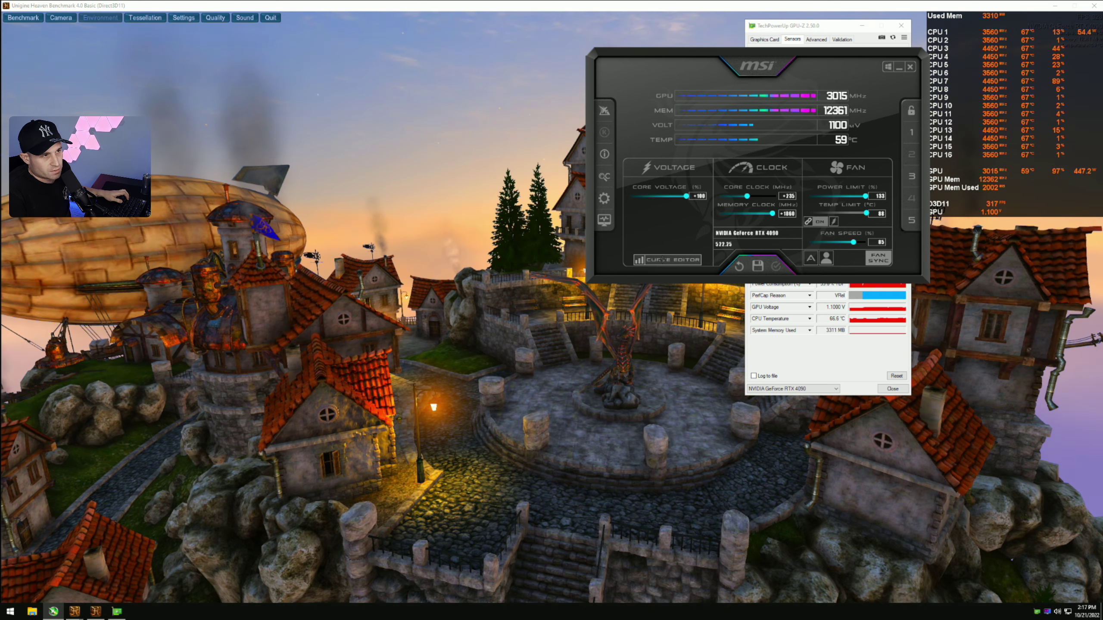
# - Switch to the browser and skim the YouTube undervolting guide for the part on raising the 950 mV point and flattening the curve
pyautogui.click(667, 260)
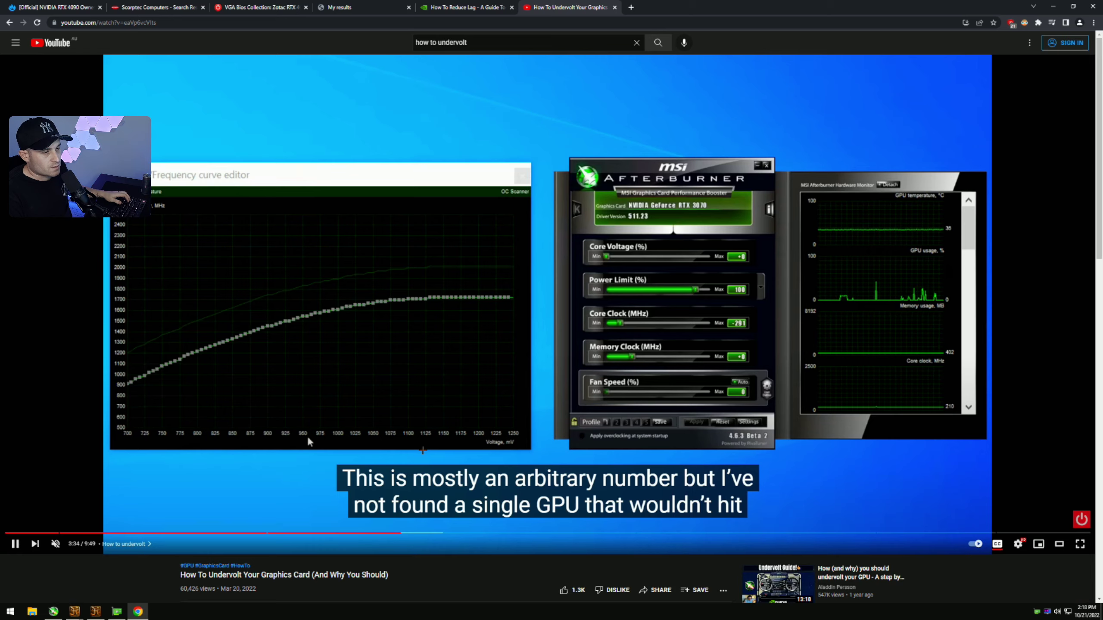
pyautogui.click(424, 534)
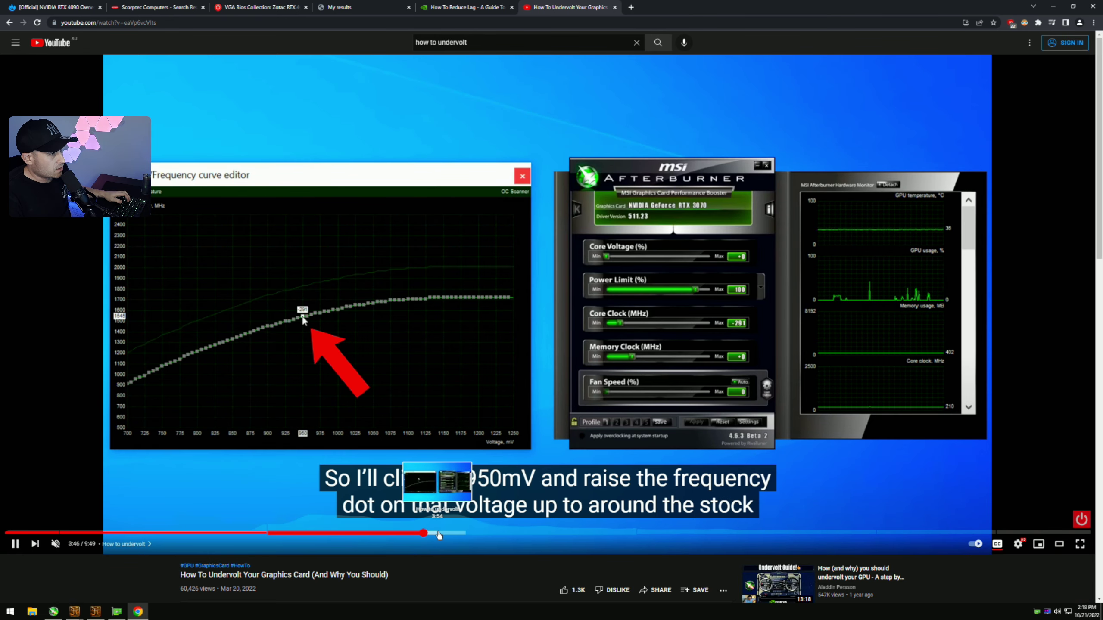
pyautogui.click(443, 534)
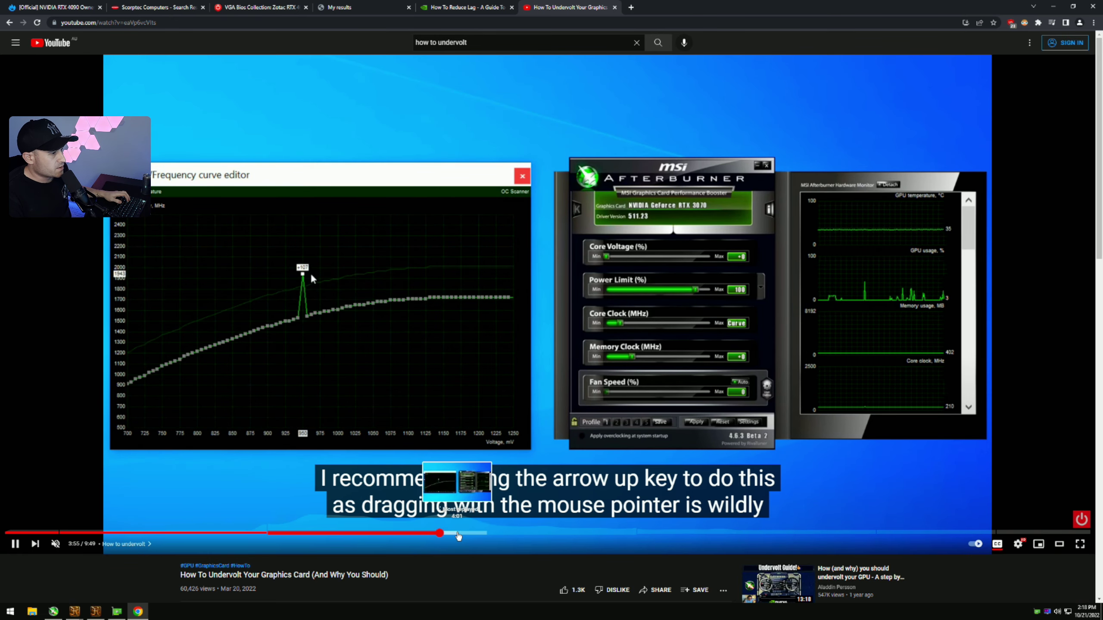
pyautogui.click(458, 534)
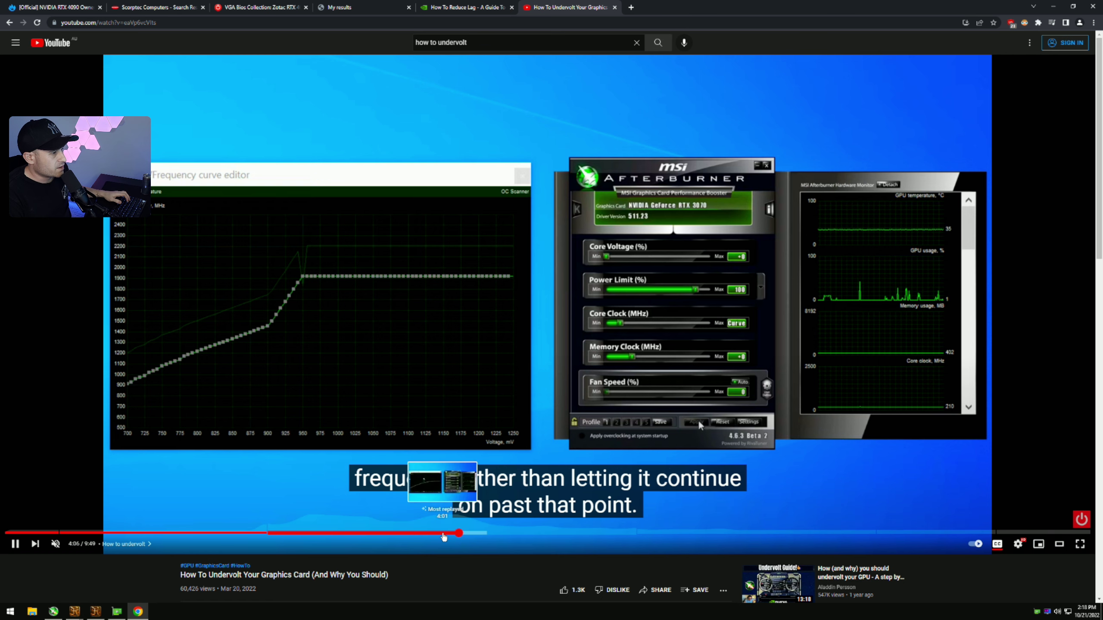
pyautogui.click(443, 534)
pyautogui.click(430, 534)
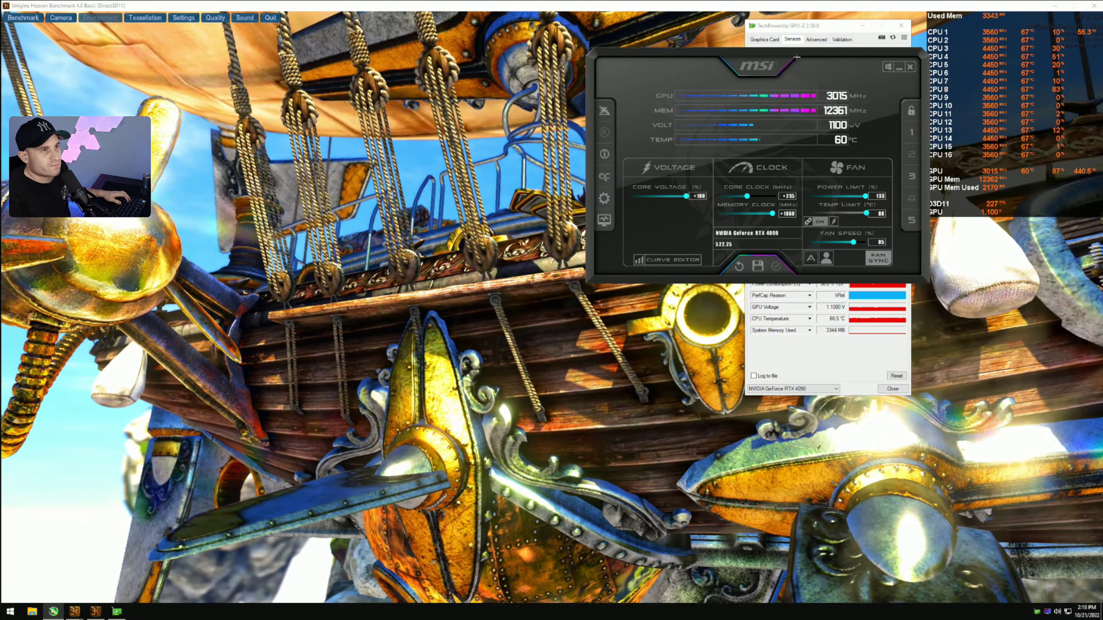
# - Move the Afterburner window clear of GPU-Z, reopen the curve editor, and select the 950 mV point to check its frequency
pyautogui.moveTo(798, 56); pyautogui.dragTo(615, 46)
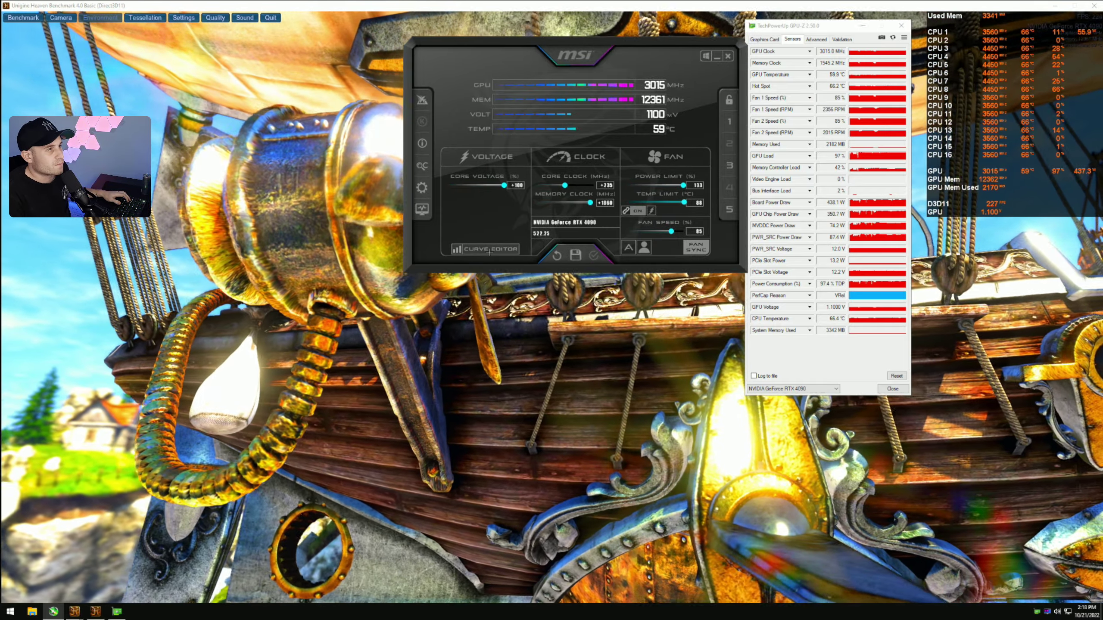
pyautogui.click(486, 249)
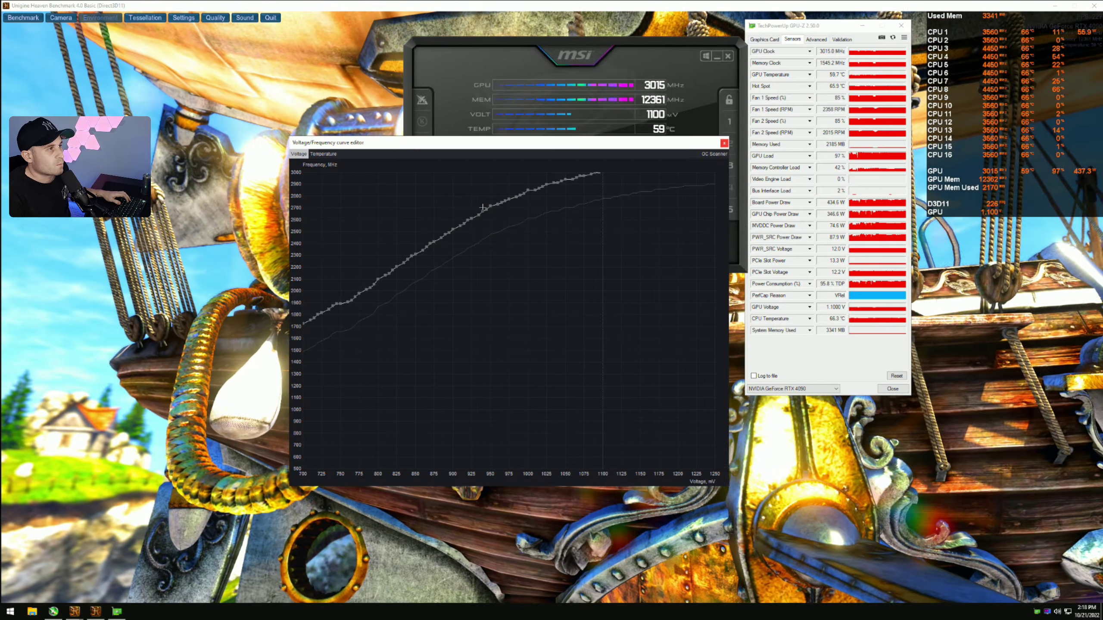
pyautogui.moveTo(547, 144); pyautogui.dragTo(349, 145)
pyautogui.click(526, 144)
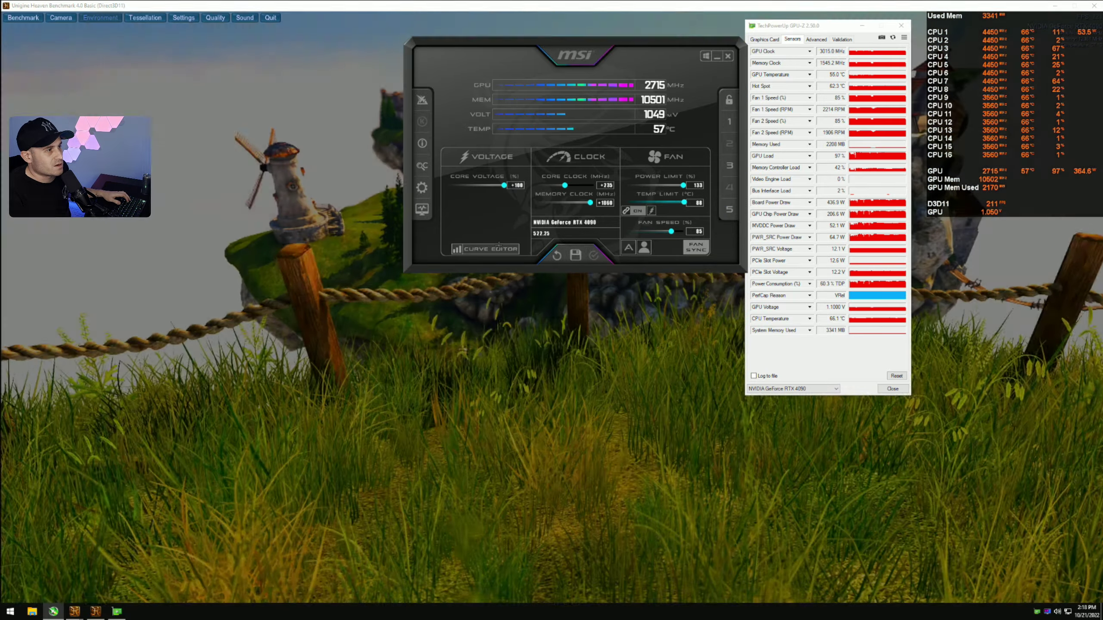
pyautogui.click(486, 249)
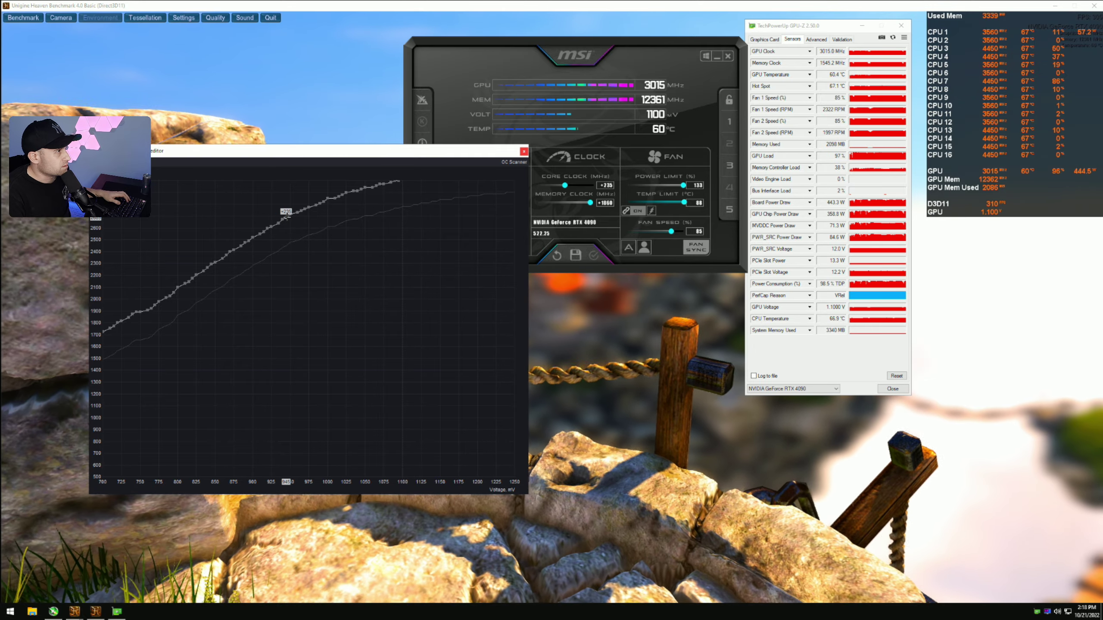
pyautogui.moveTo(304, 156); pyautogui.dragTo(446, 163)
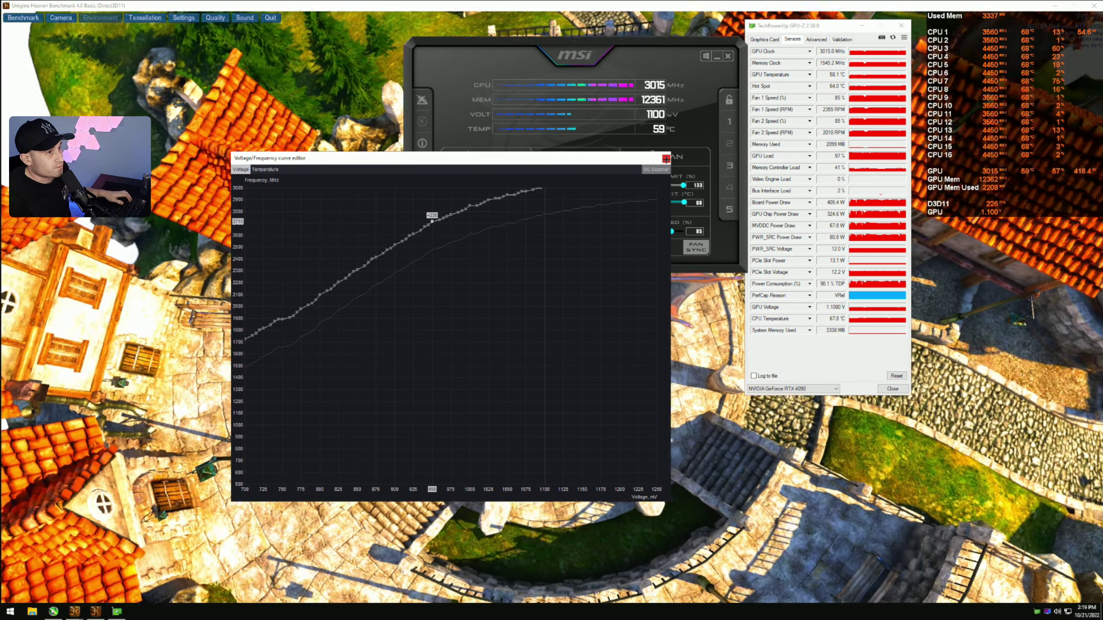
# - Reopen the curve editor with the core offset at +0, raise only the 950 mV point to about 2700 MHz, and apply it
pyautogui.click(666, 158)
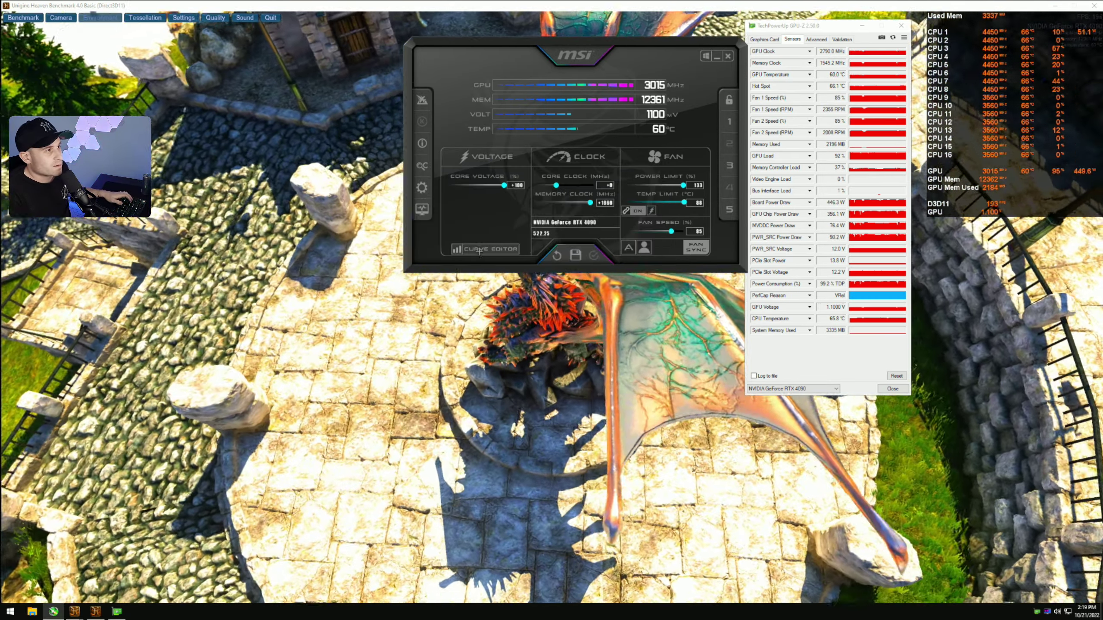
pyautogui.click(486, 249)
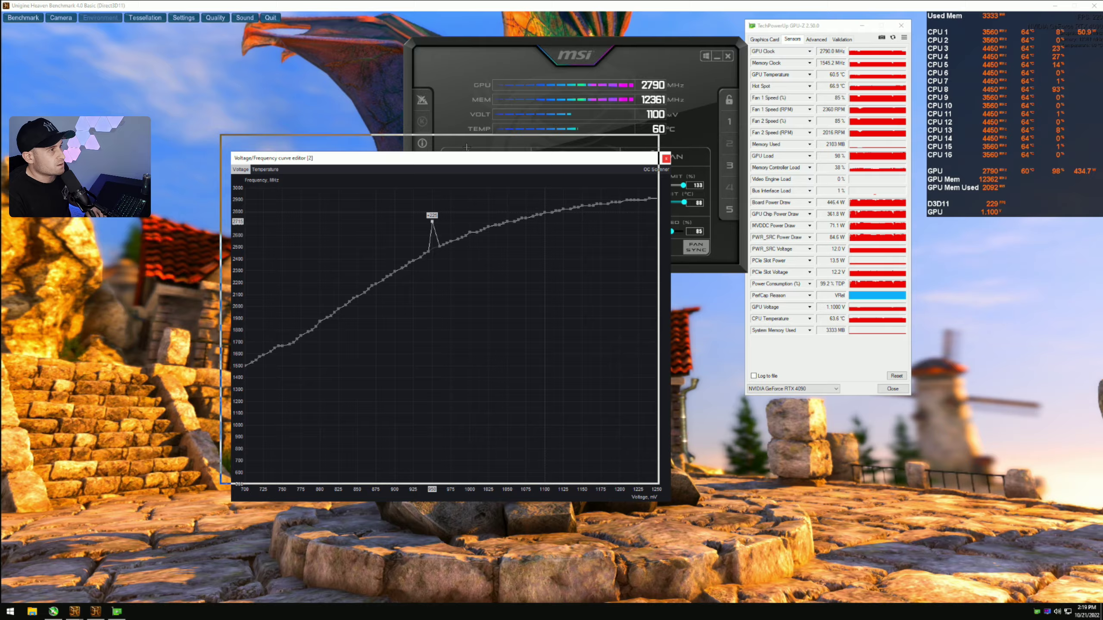
pyautogui.moveTo(466, 147); pyautogui.dragTo(473, 261)
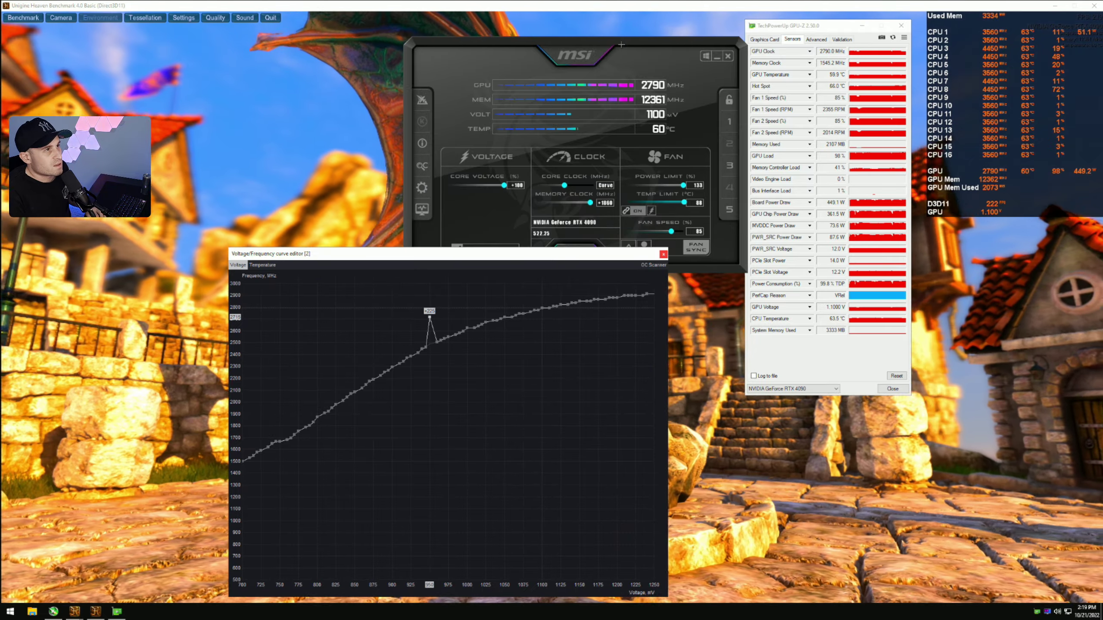
pyautogui.moveTo(621, 45); pyautogui.dragTo(824, 50)
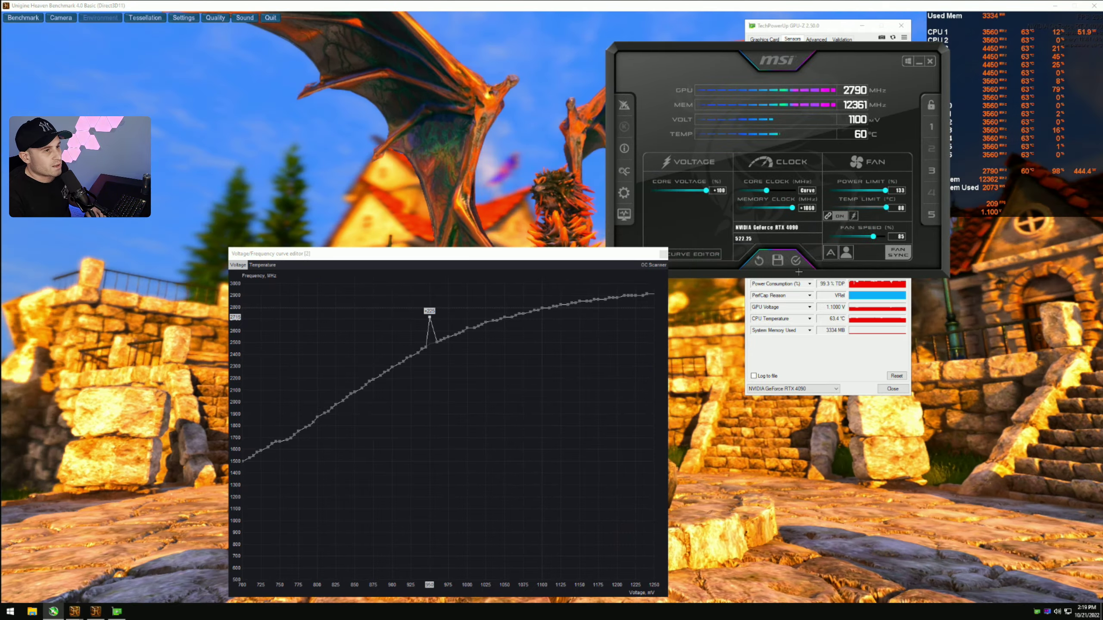
pyautogui.press('Return')
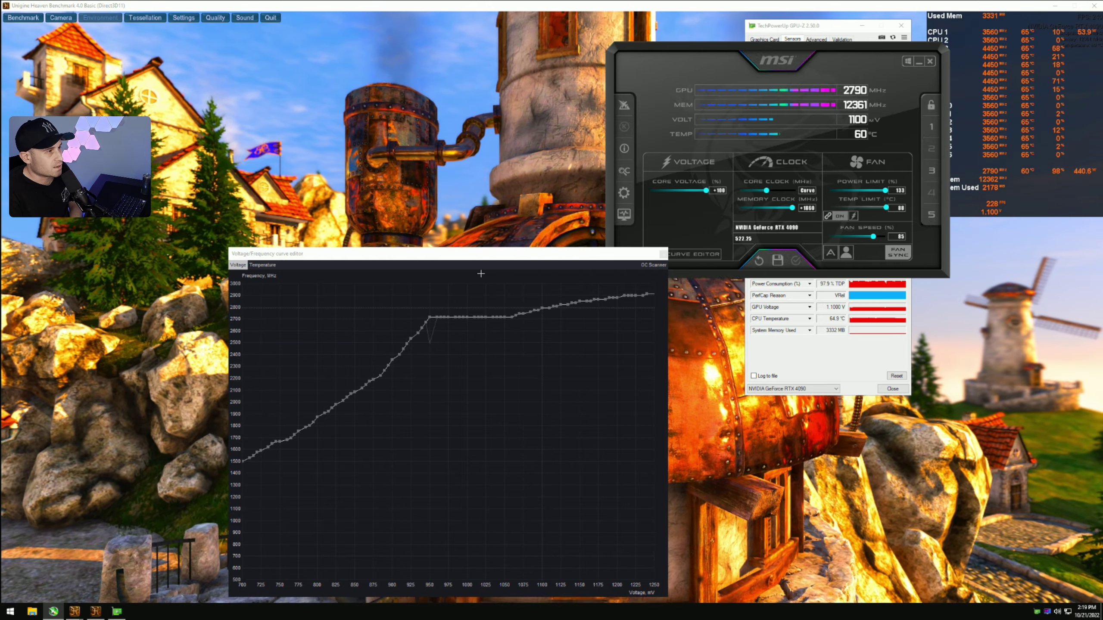
# - Close the curve editor, reset all settings to defaults, and reload and apply saved profile 5
pyautogui.moveTo(516, 258); pyautogui.dragTo(501, 182)
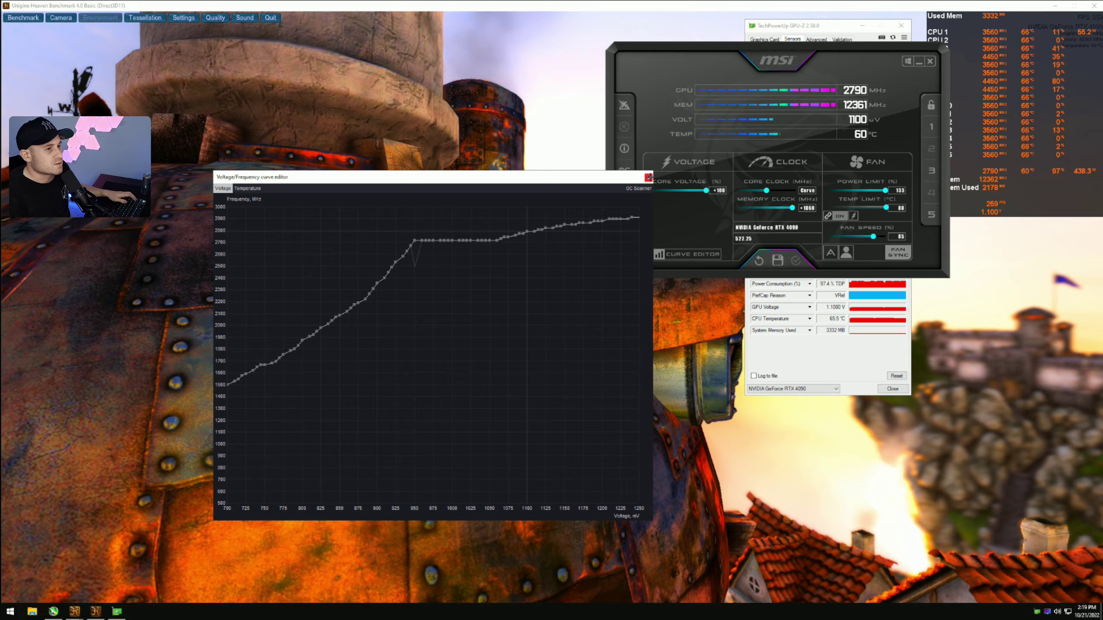
pyautogui.click(648, 177)
pyautogui.click(759, 260)
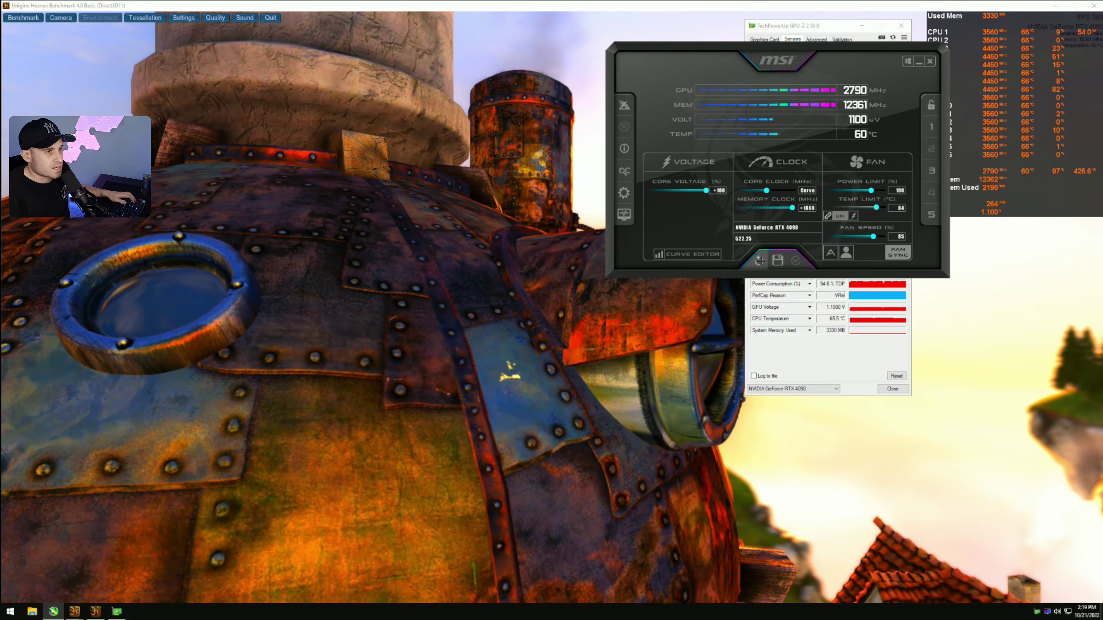
pyautogui.hotkey('ctrl', 'shift', '5')
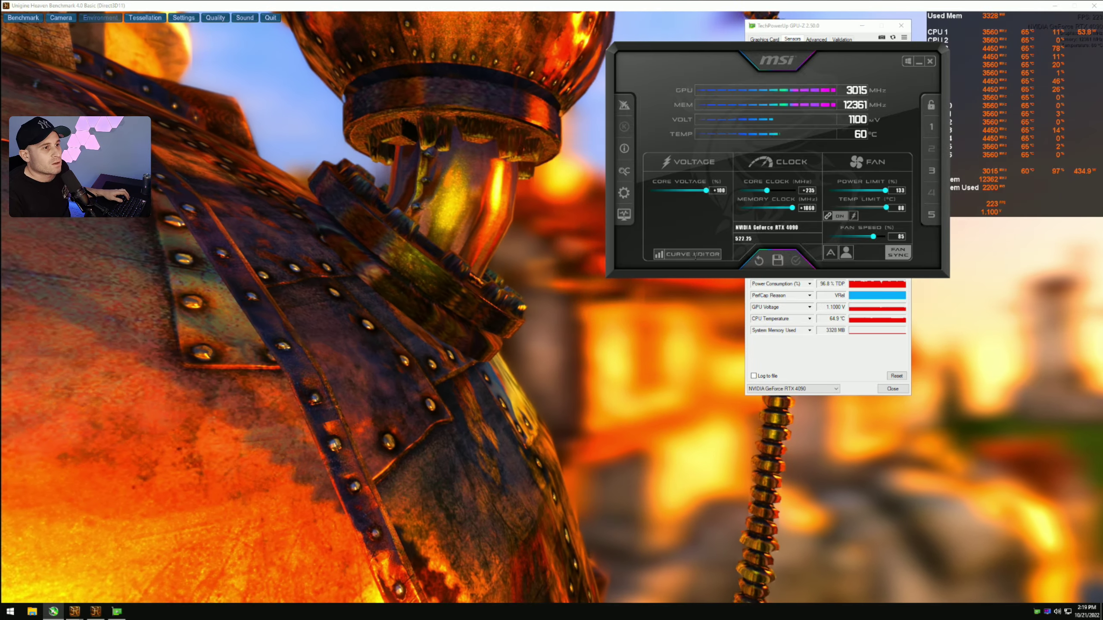
# - Open the curve editor, lower the whole curve well below stock, raise the 950 mV point to about 2715 MHz, and apply it
pyautogui.click(695, 253)
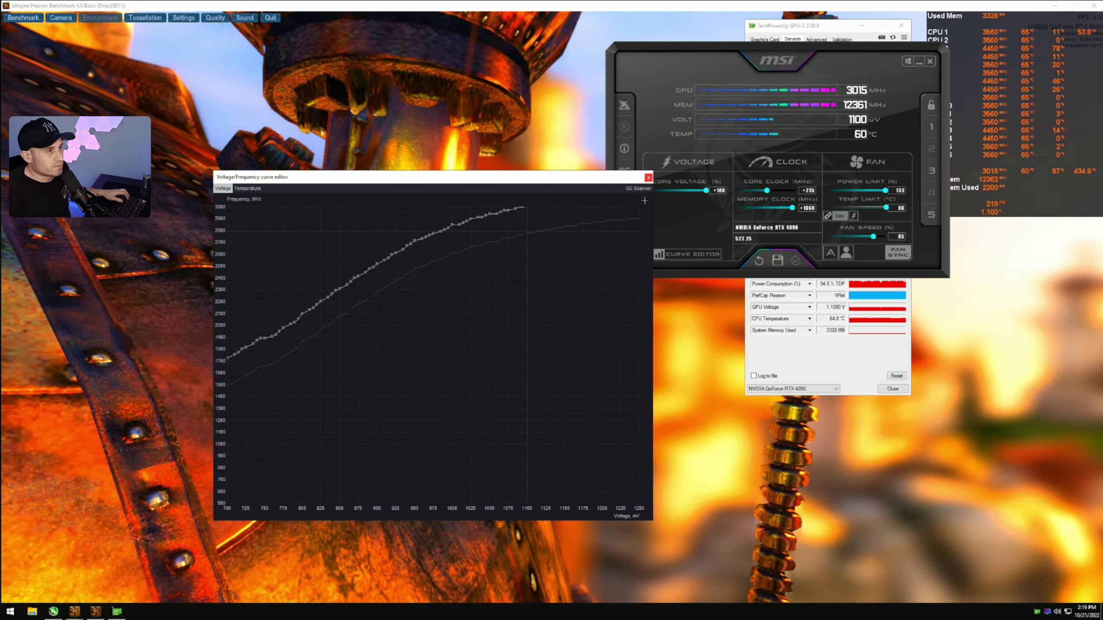
pyautogui.moveTo(527, 177); pyautogui.dragTo(673, 153)
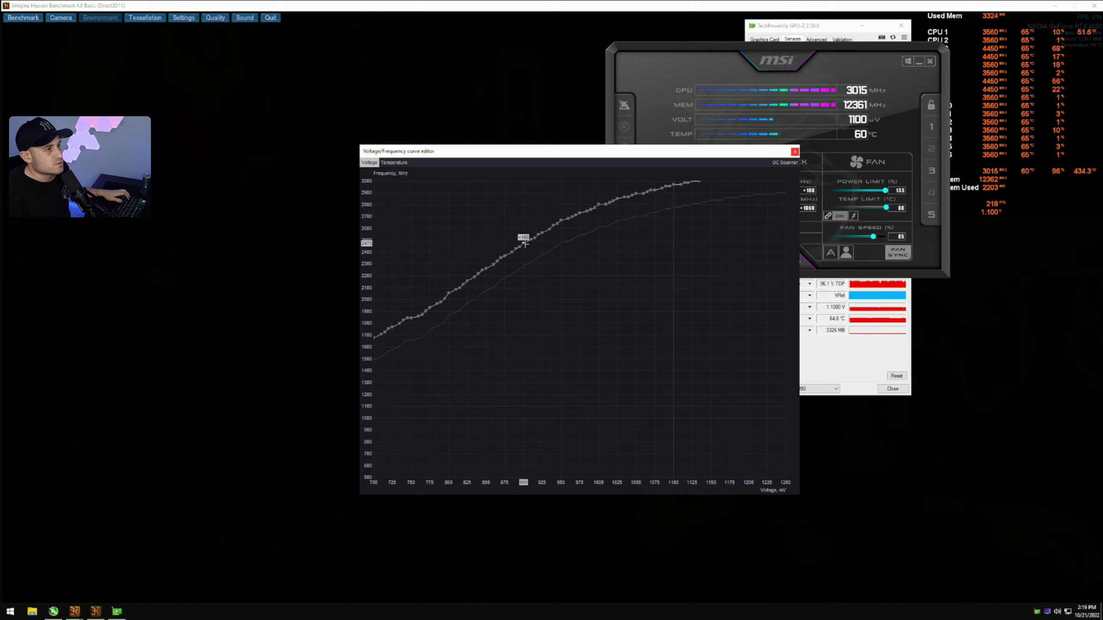
pyautogui.moveTo(525, 245); pyautogui.dragTo(523, 341)
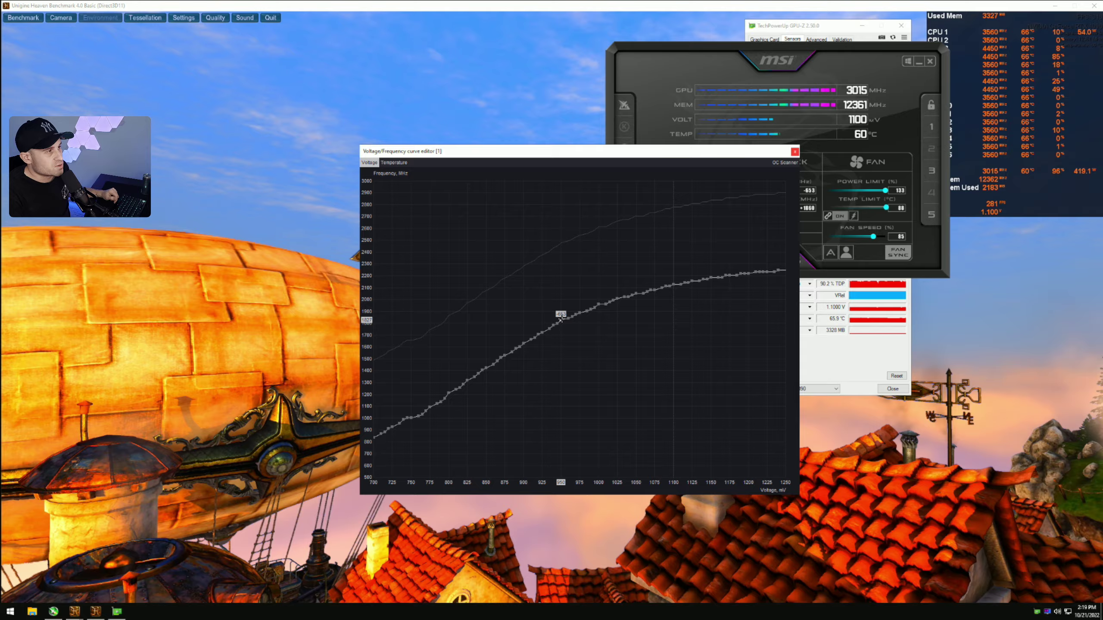
pyautogui.moveTo(561, 319); pyautogui.dragTo(581, 215)
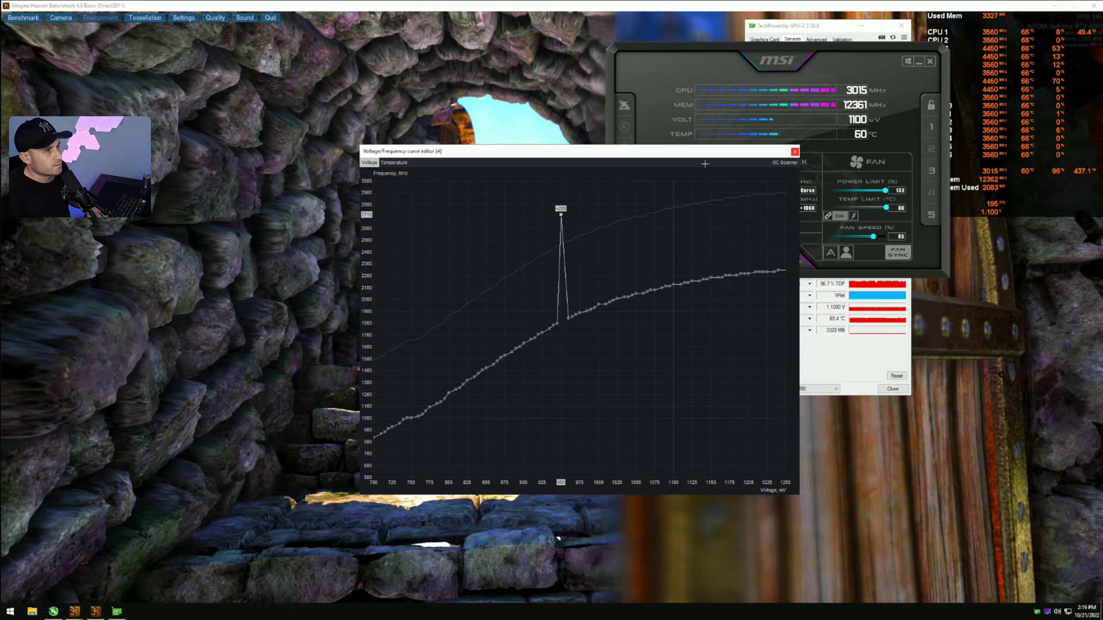
pyautogui.moveTo(564, 151); pyautogui.dragTo(448, 116)
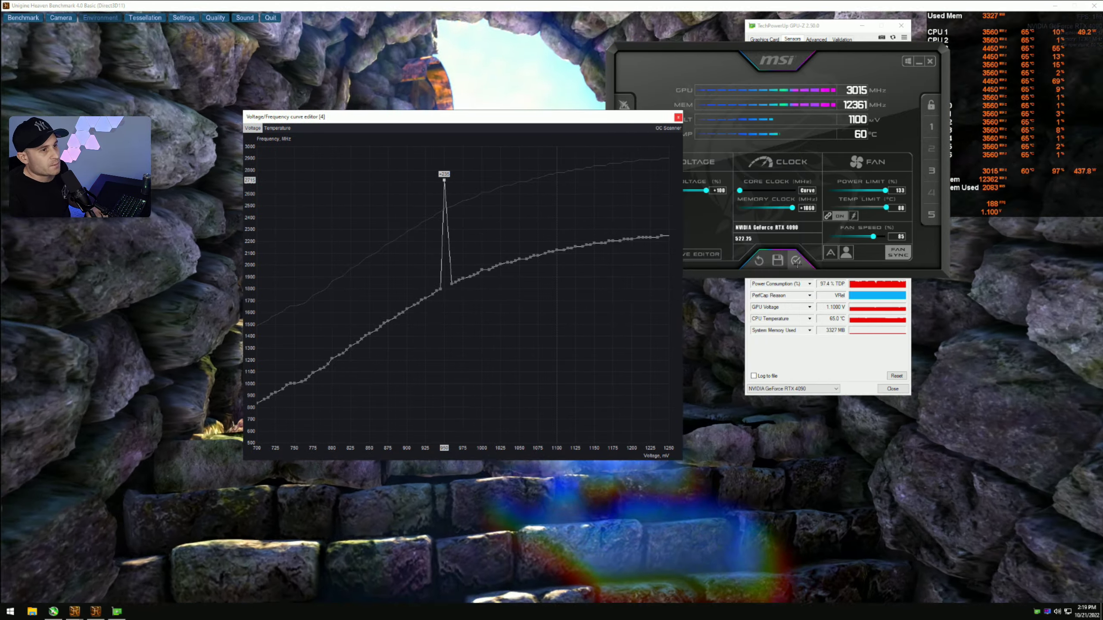
pyautogui.click(796, 261)
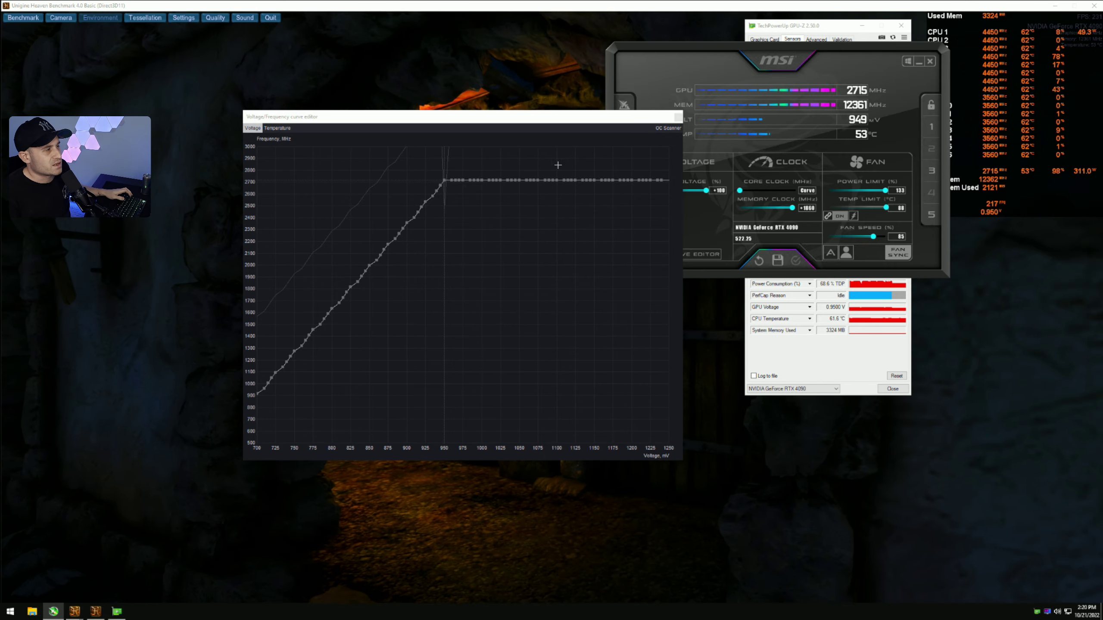
# - Inspect the curve just below its 950 mV plateau, close the editor, and reload and apply profile 5
pyautogui.moveTo(497, 114); pyautogui.dragTo(531, 149)
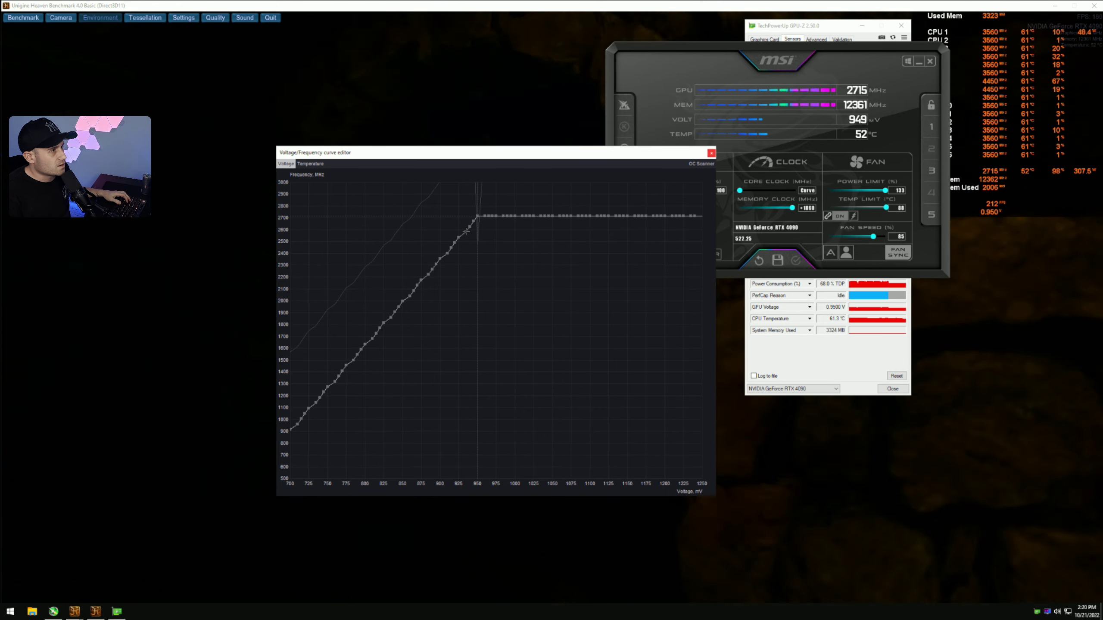
pyautogui.moveTo(465, 232); pyautogui.dragTo(466, 218)
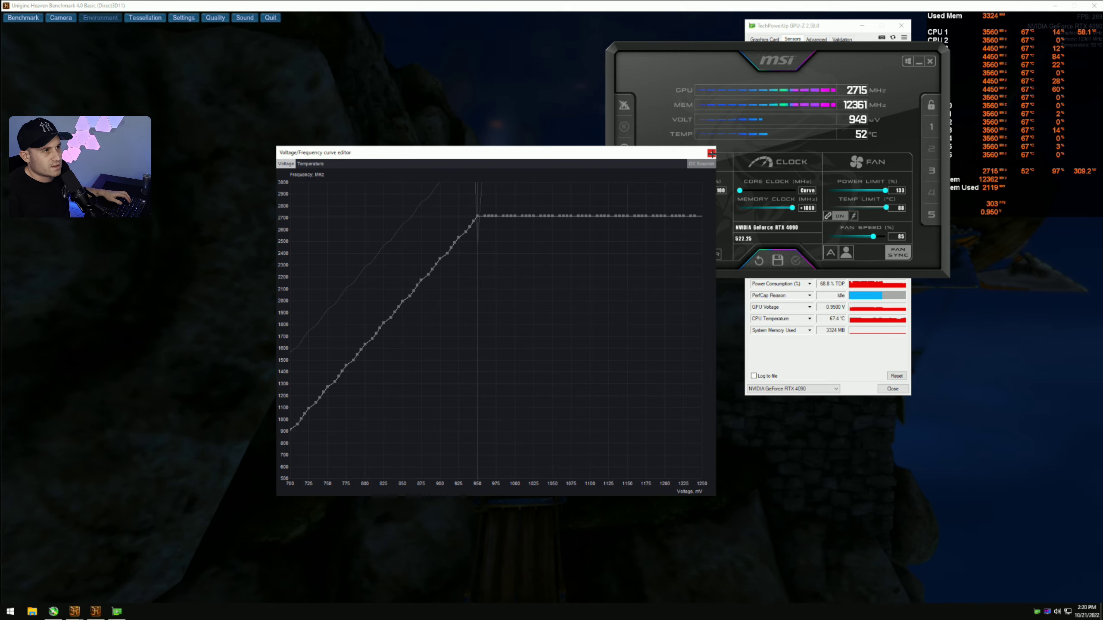
pyautogui.click(712, 153)
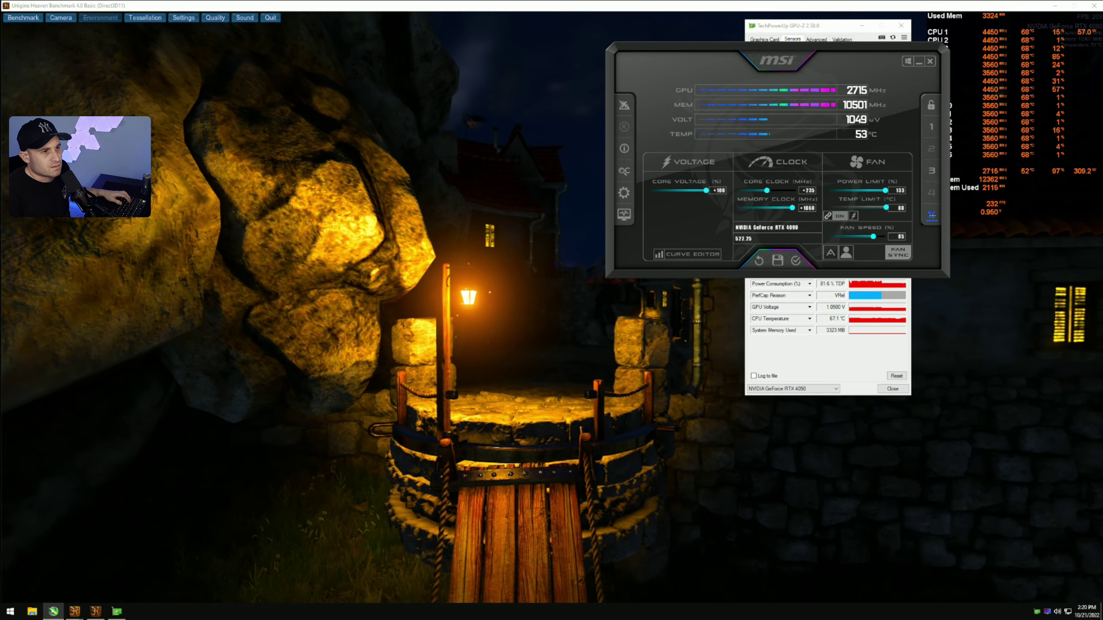
pyautogui.click(796, 259)
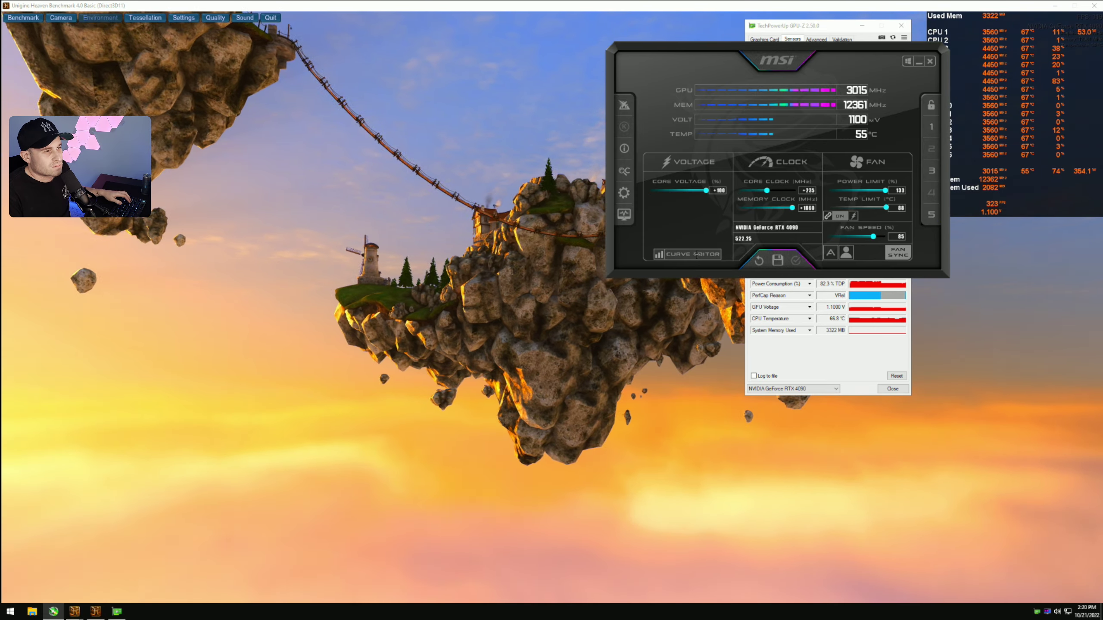
# - Reopen the curve editor, lower the whole curve, raise the 915 mV point to about 2715 MHz, and apply it
pyautogui.click(696, 255)
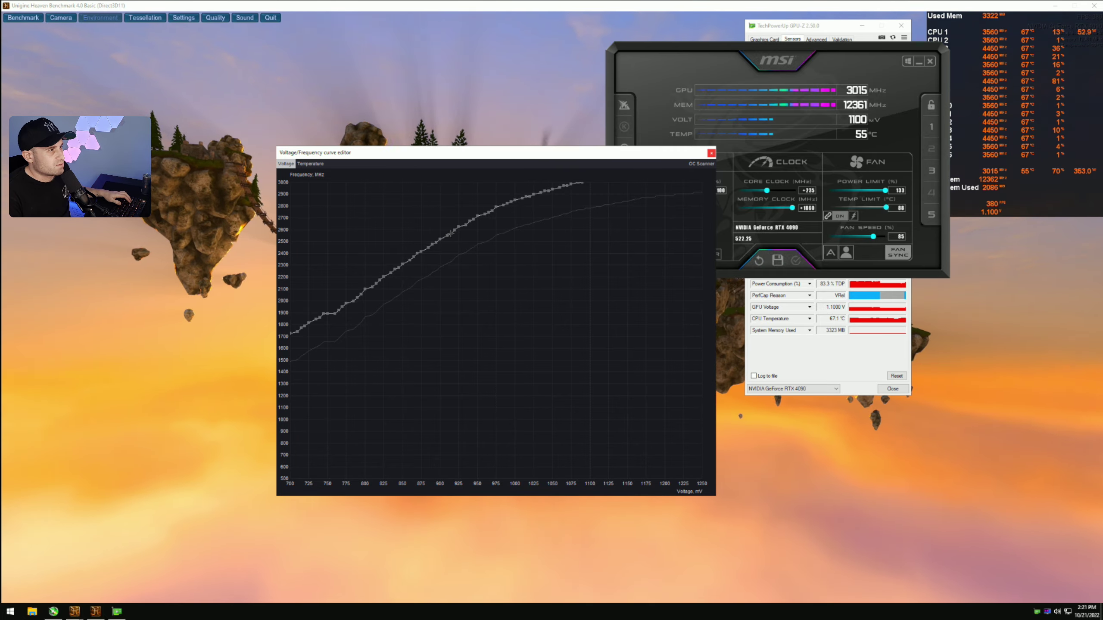
pyautogui.moveTo(451, 235); pyautogui.dragTo(461, 348)
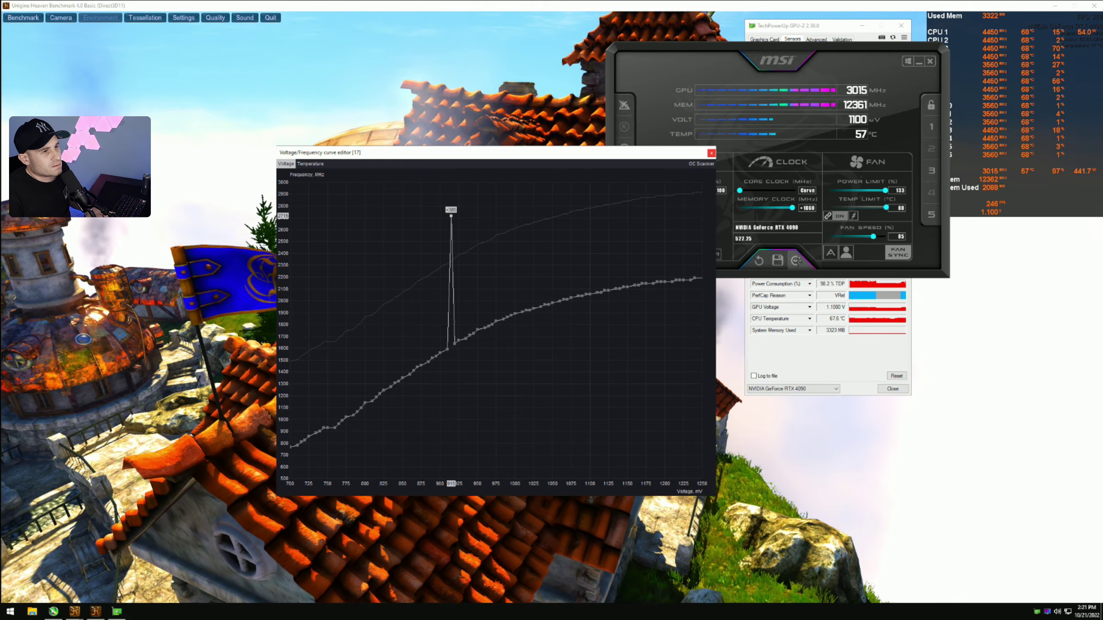
pyautogui.click(796, 261)
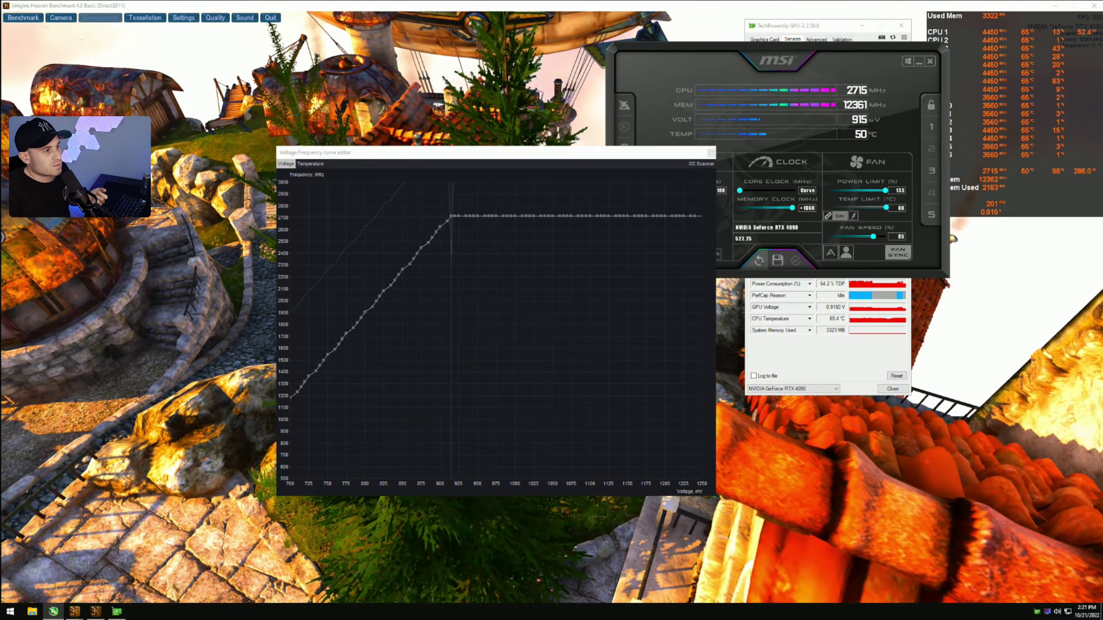
# - Clear the 915 mV undervolt by resetting to defaults, close the curve editor, and load profile 5 again
pyautogui.click(760, 261)
pyautogui.hotkey('ctrl', 'f')
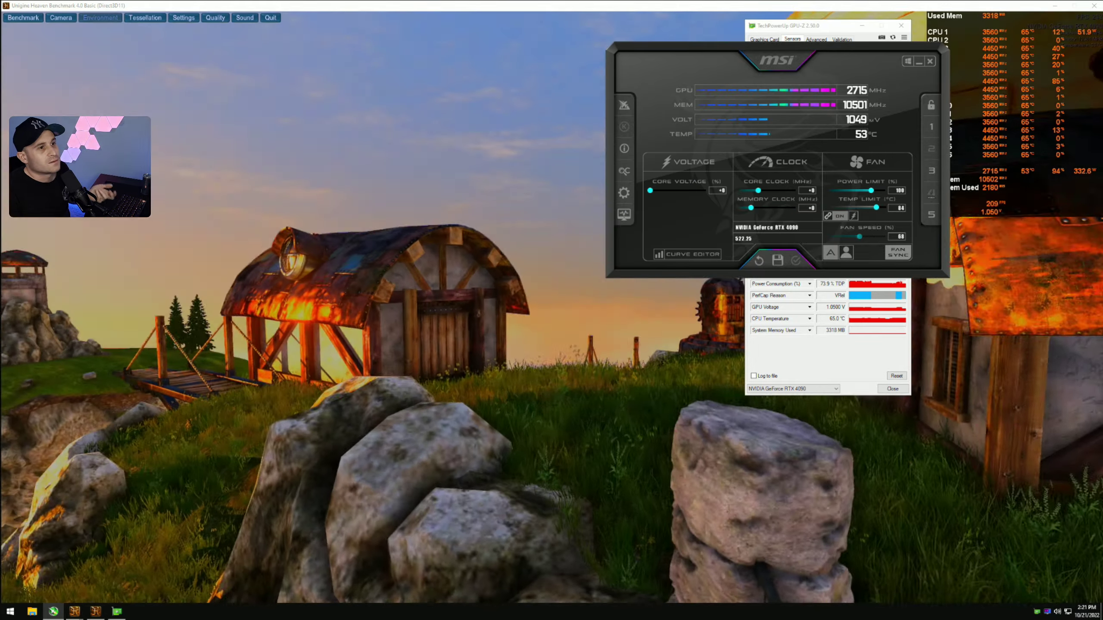
pyautogui.click(932, 214)
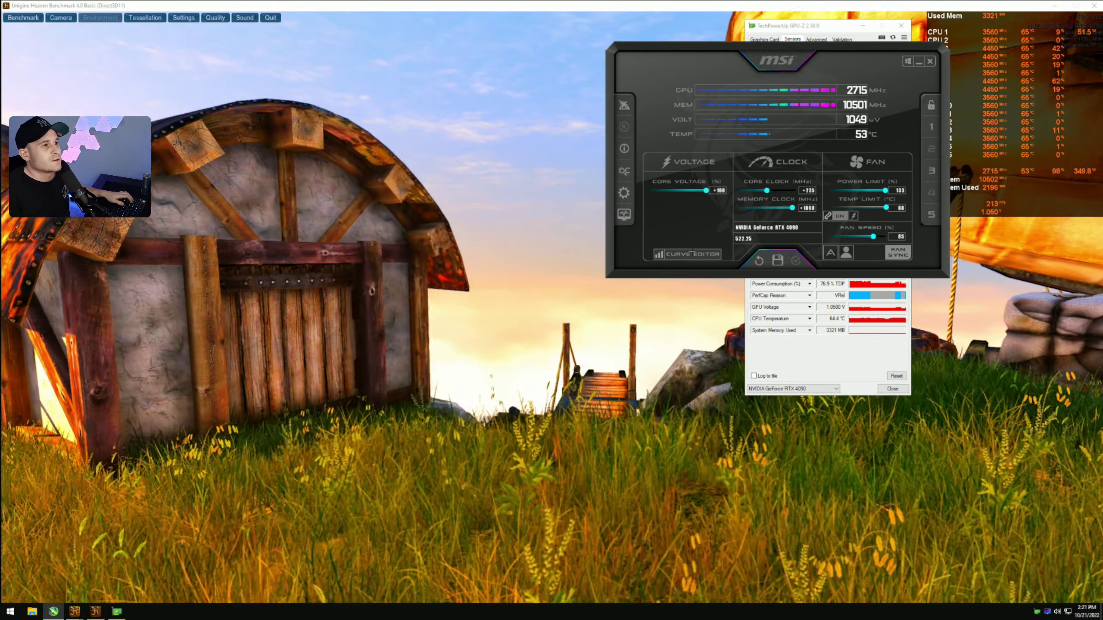
# - Open the curve editor, lower the whole curve, raise the 925 mV point to about 2715 MHz, and apply it
pyautogui.click(691, 254)
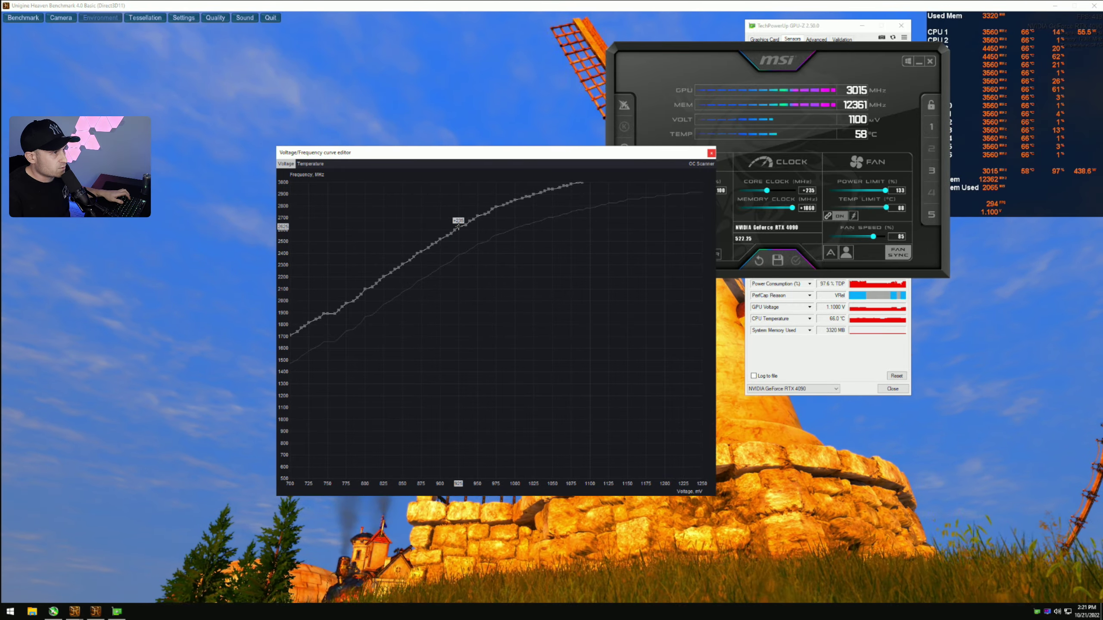
pyautogui.moveTo(457, 226); pyautogui.dragTo(470, 351)
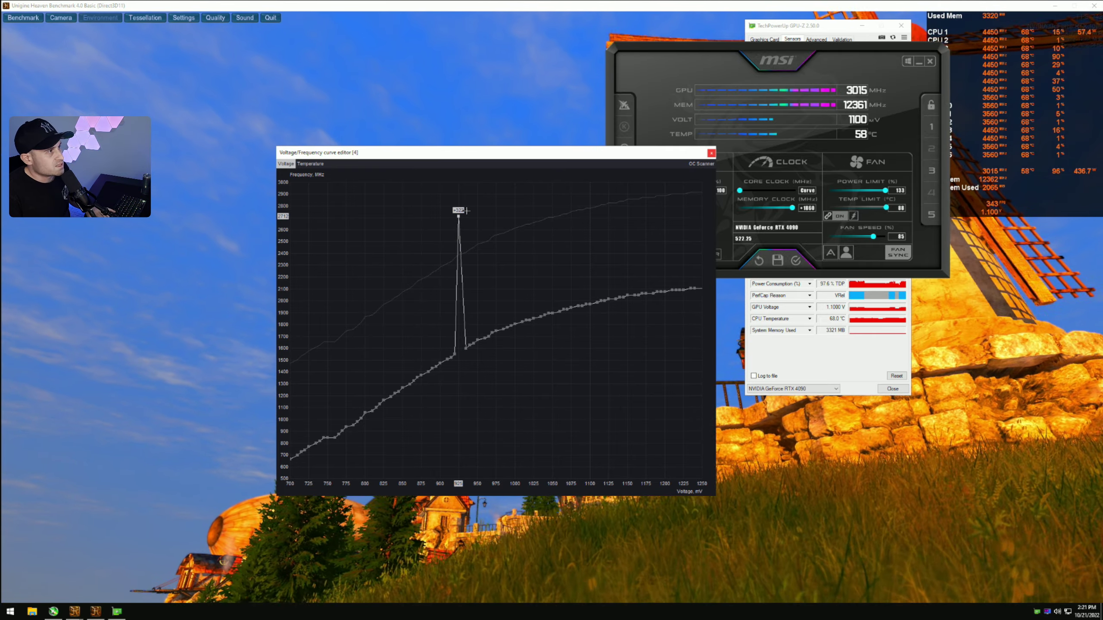
pyautogui.moveTo(466, 210); pyautogui.dragTo(465, 210)
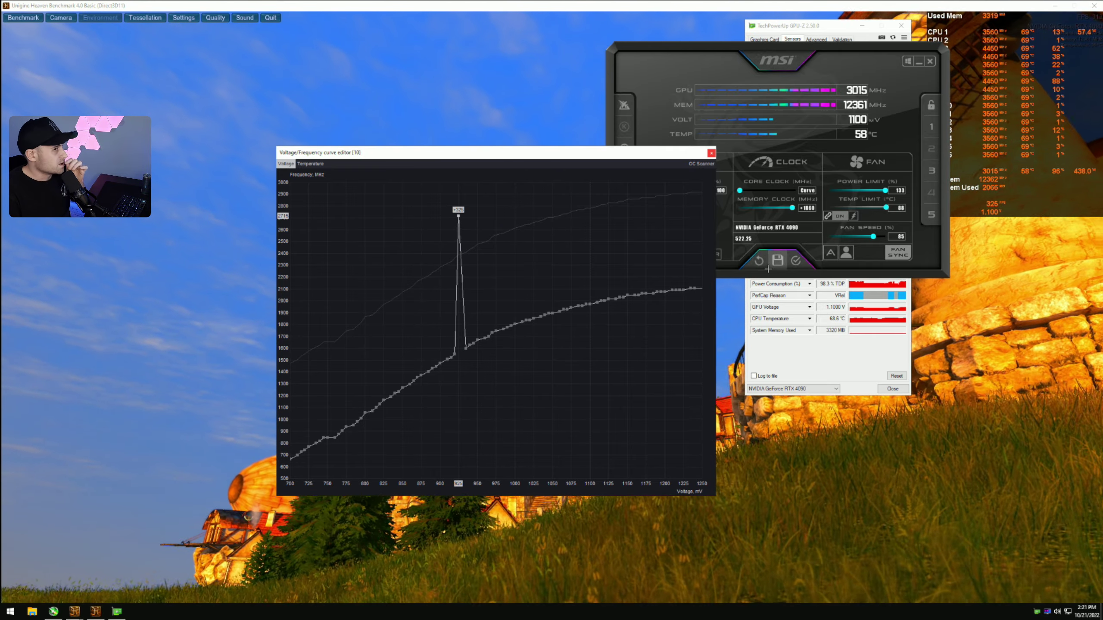
pyautogui.click(795, 260)
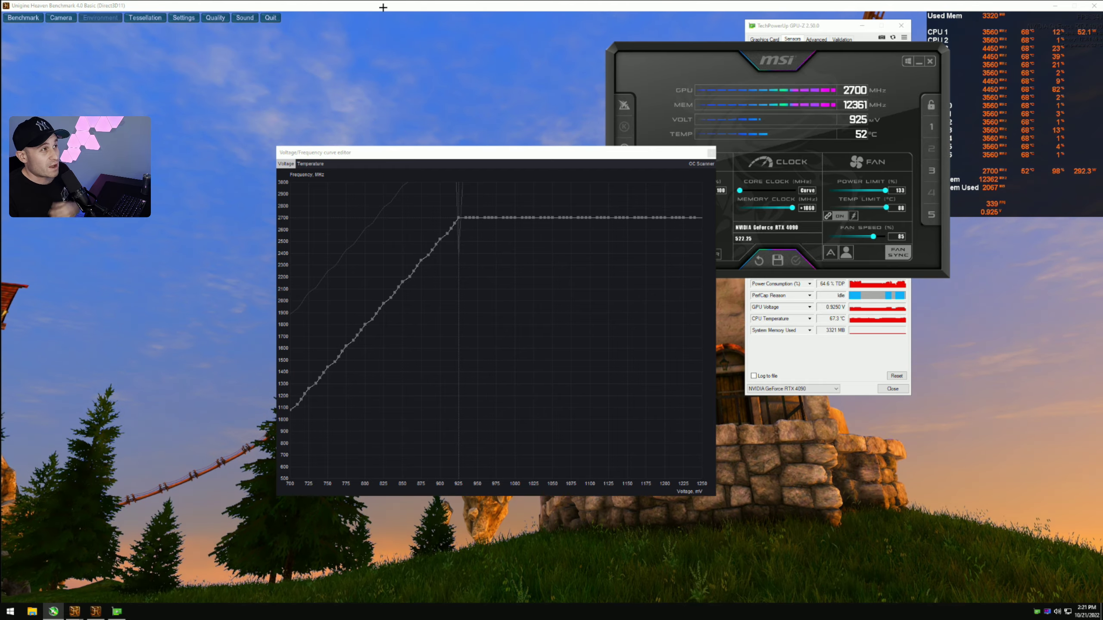
# - Close the curve editor, watch Heaven run with the 925 mV undervolt to check stability, and switch back to Afterburner
pyautogui.click(383, 7)
pyautogui.click(711, 152)
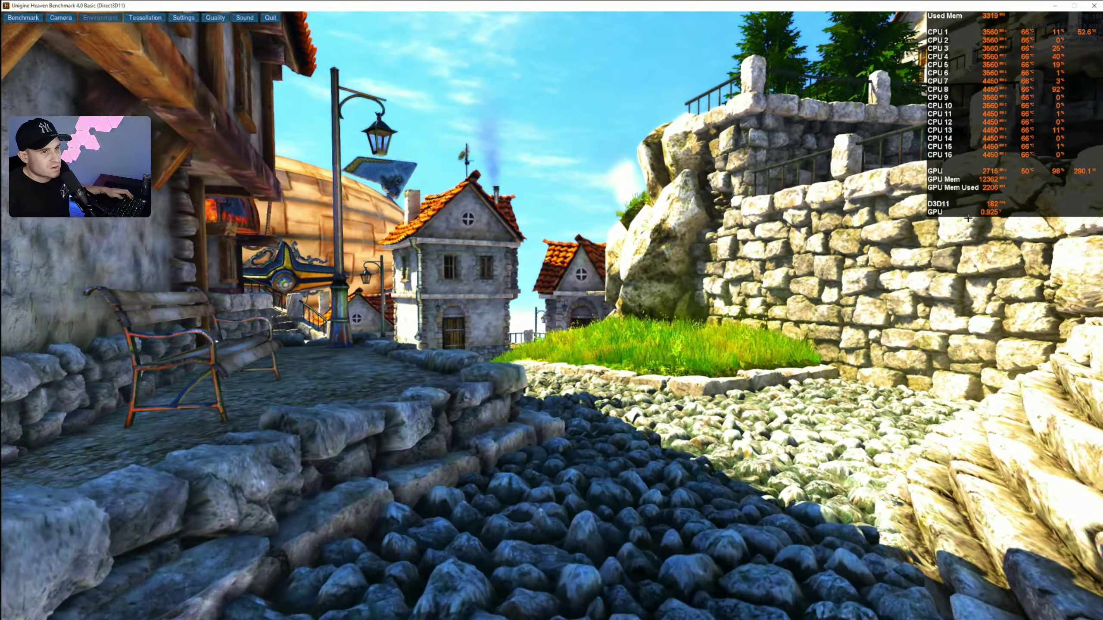
pyautogui.hotkey('alt', 'Tab')
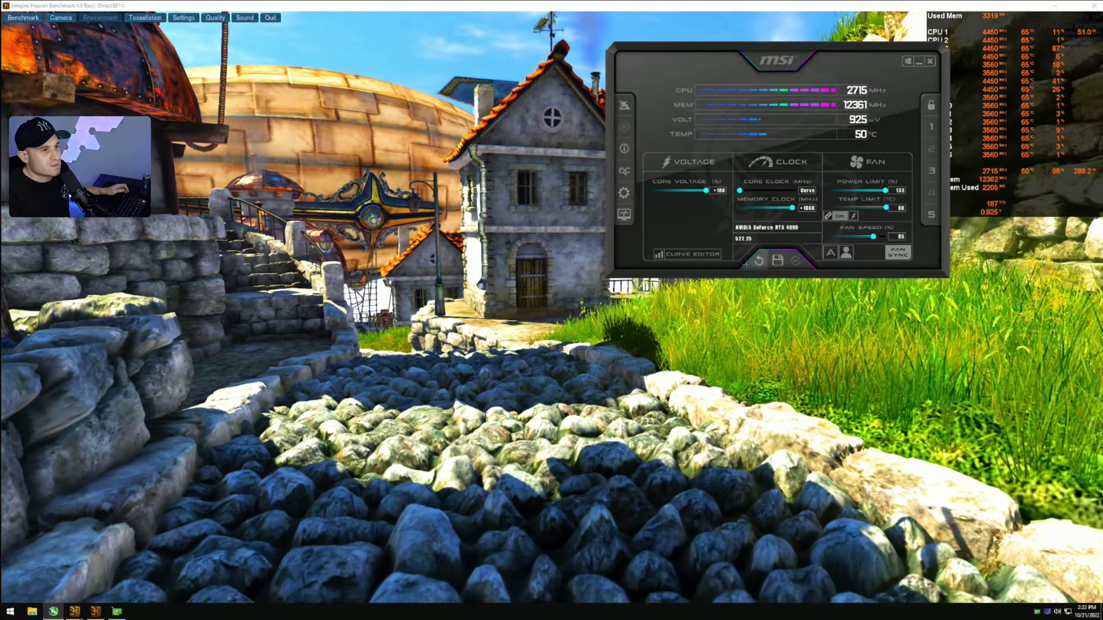
# - Replace the 925 mV undervolt by loading saved profile 5 and applying it
pyautogui.click(932, 170)
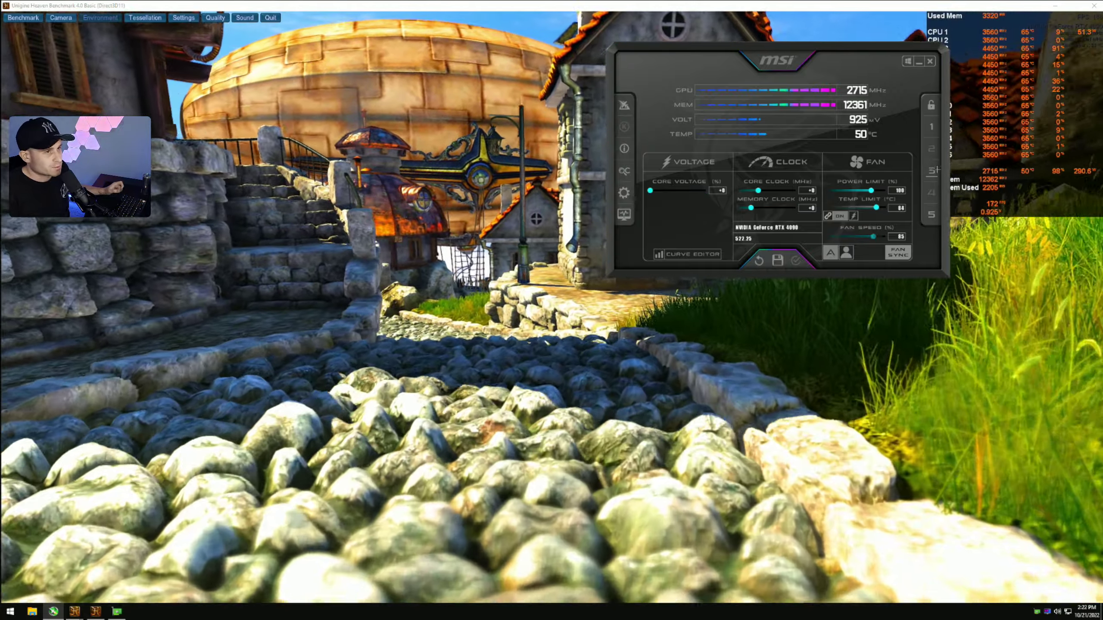
pyautogui.click(932, 215)
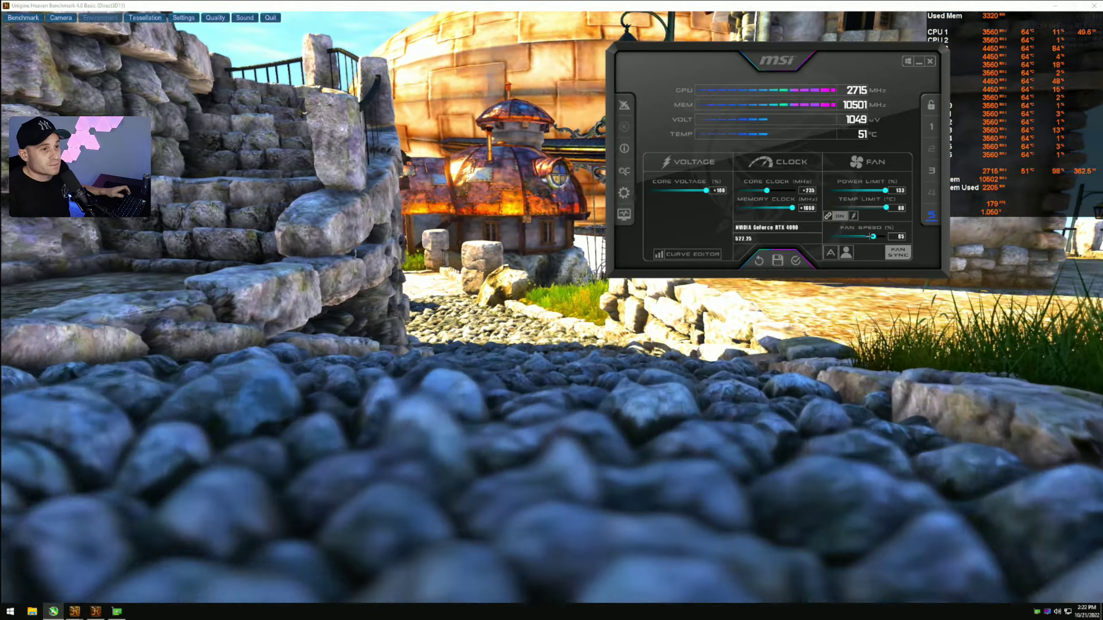
pyautogui.click(795, 260)
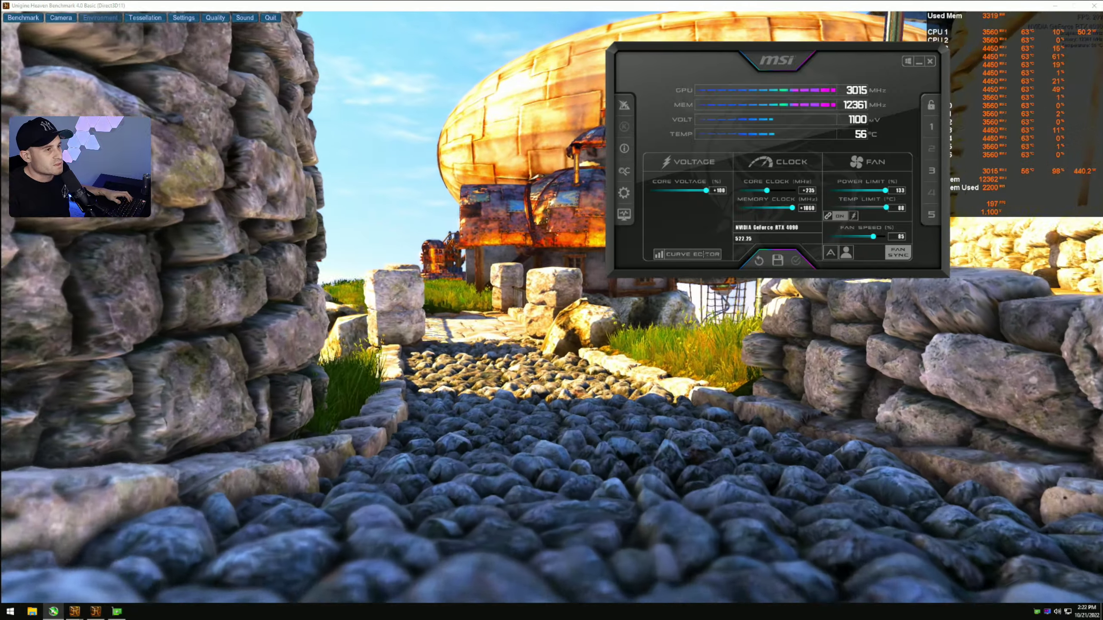
# - Open the curve editor, lower the whole curve, raise the 935 mV point to about 2715 MHz, and apply it
pyautogui.click(704, 254)
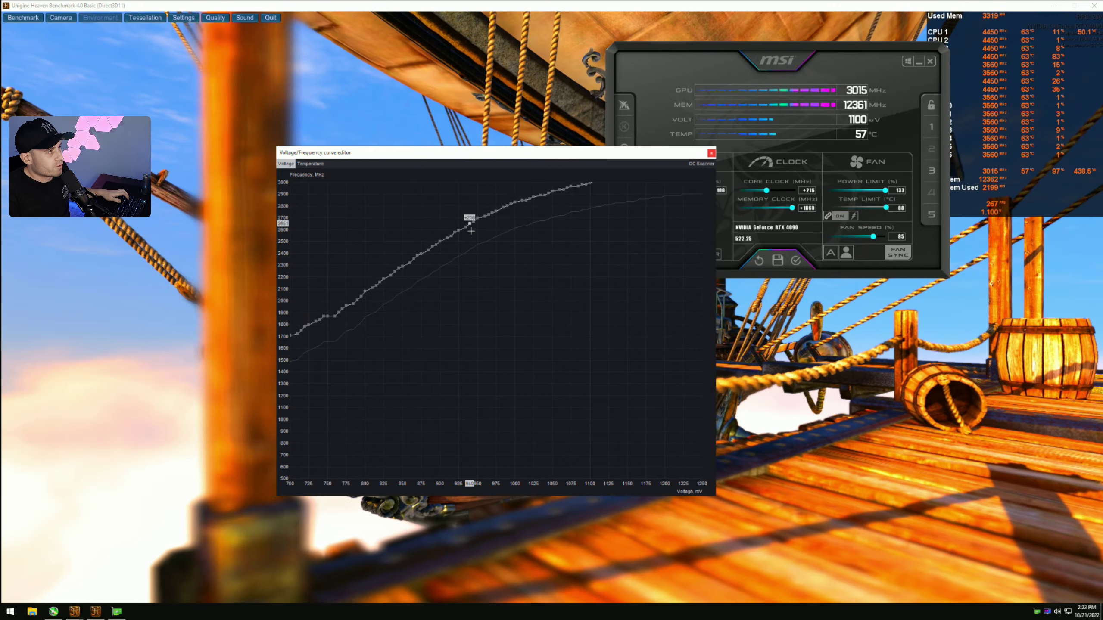
pyautogui.moveTo(472, 231); pyautogui.dragTo(492, 327)
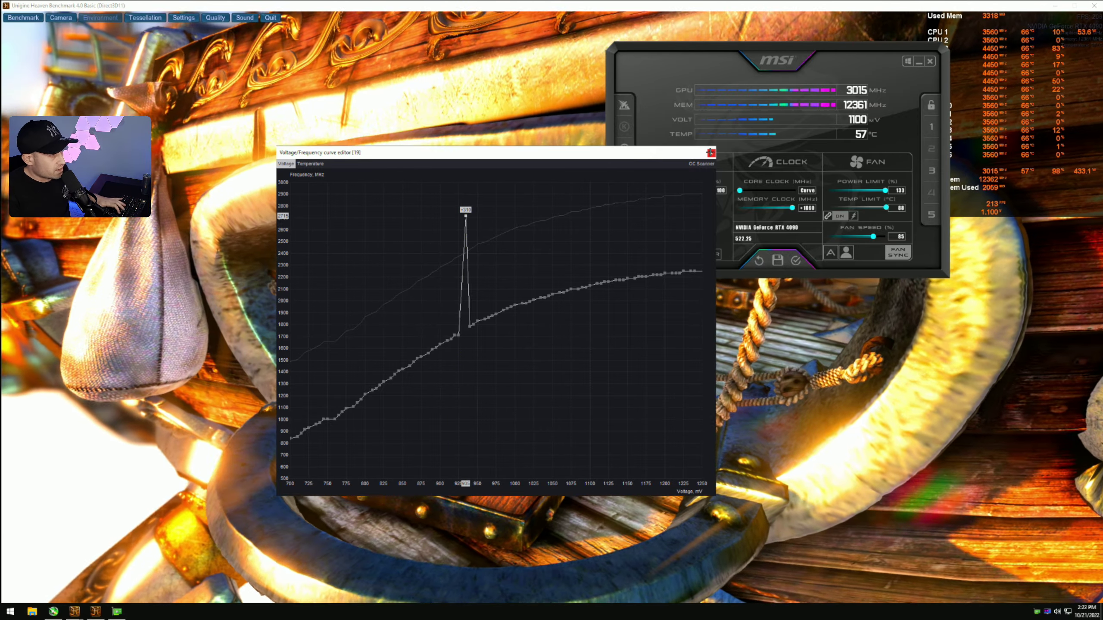
pyautogui.click(796, 261)
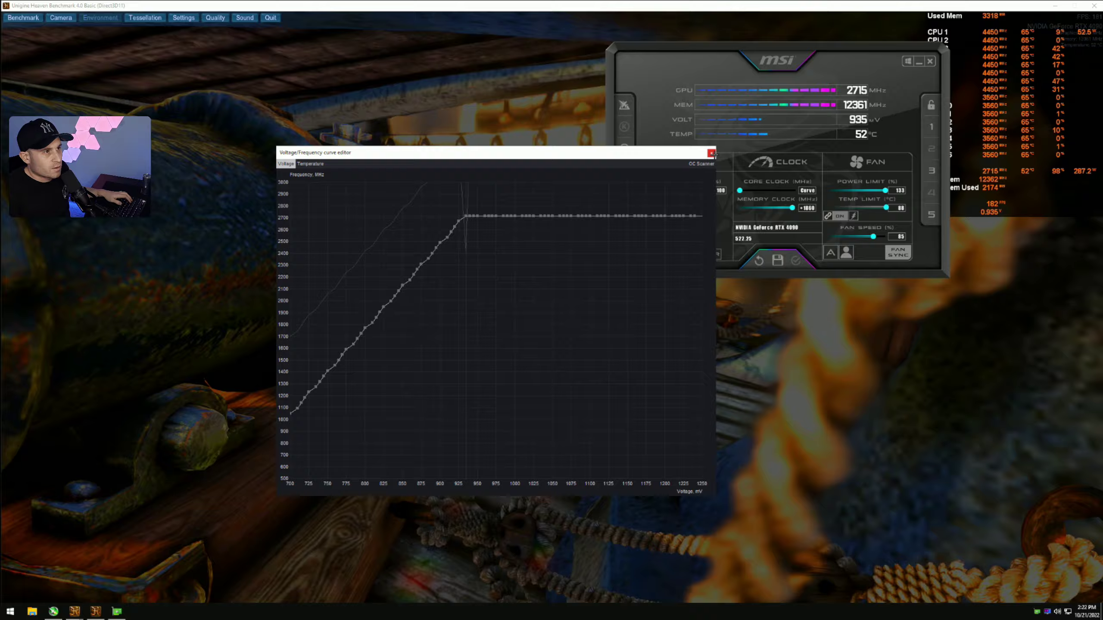
# - Close the curve editor, watch Heaven run with the 935 mV undervolt to check stability, and switch back to Afterburner
pyautogui.click(711, 153)
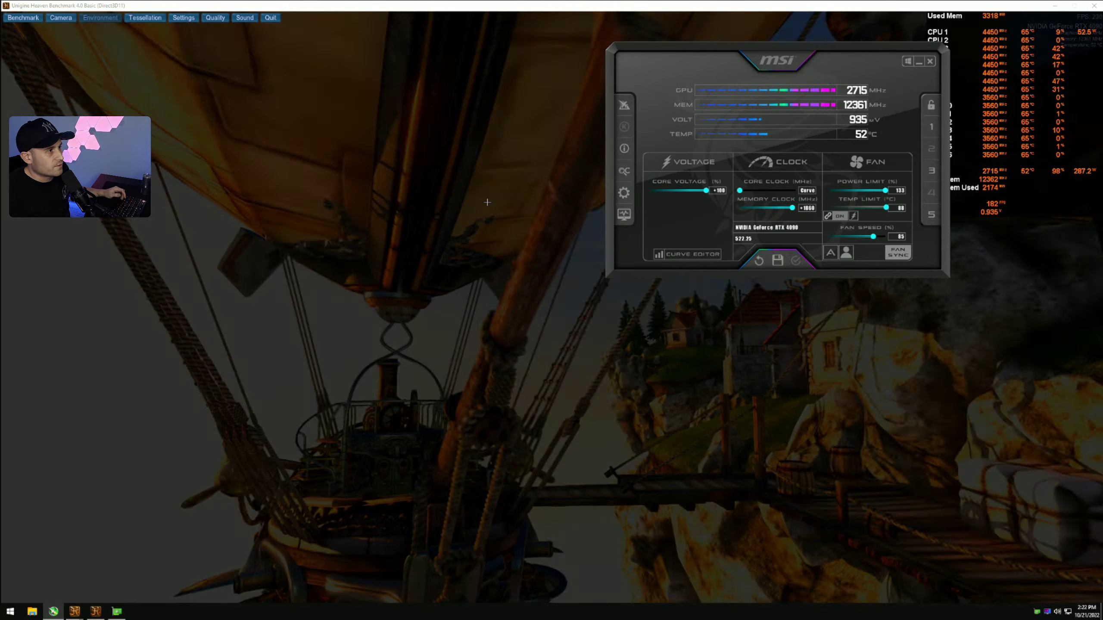
pyautogui.click(488, 202)
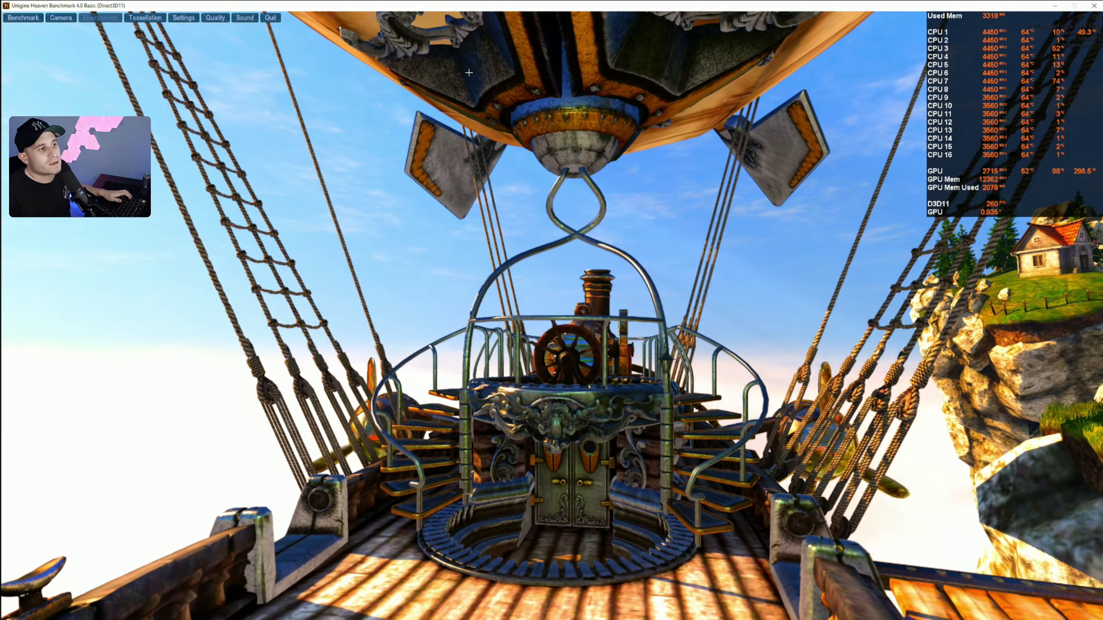
pyautogui.hotkey('alt', 'Tab')
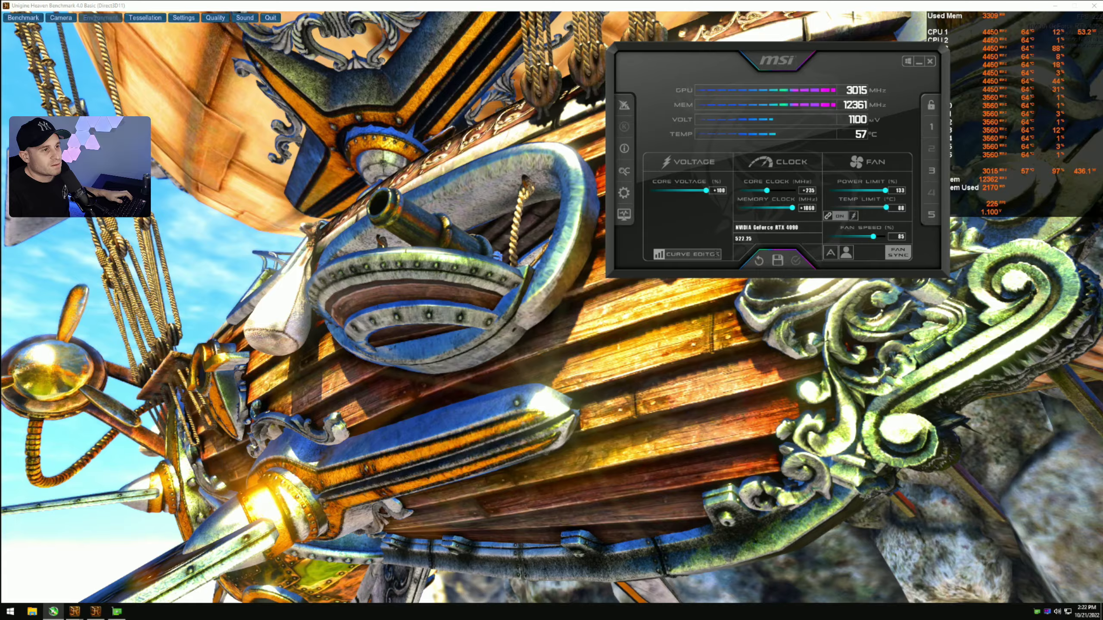
# - Briefly view the voltage/frequency curve, set the core clock offset to +225 MHz, and apply it
pyautogui.click(715, 254)
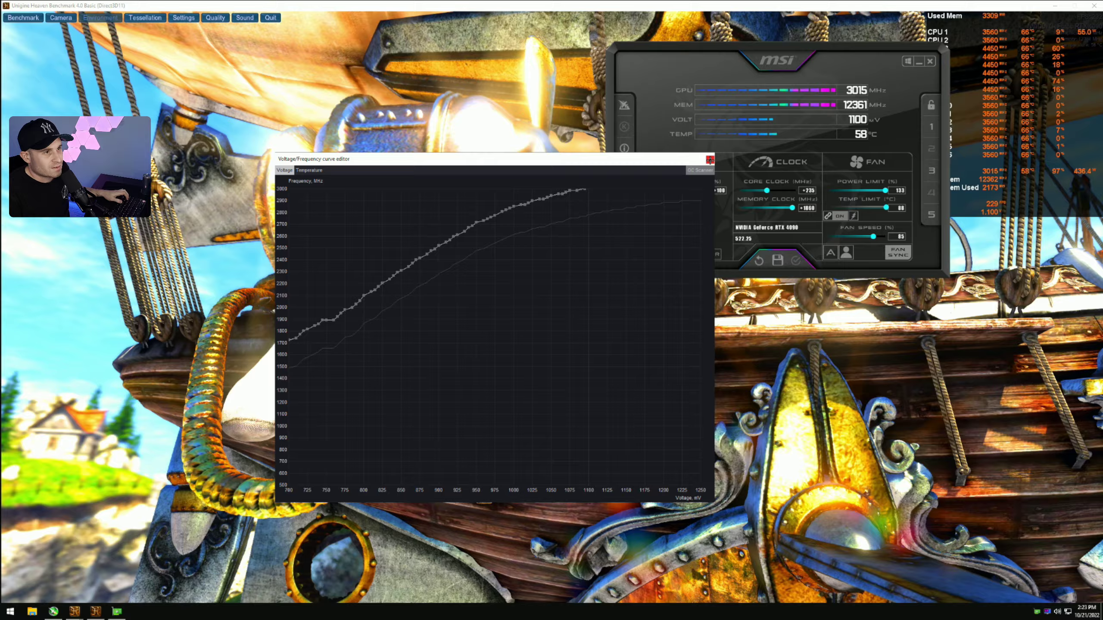
pyautogui.click(709, 160)
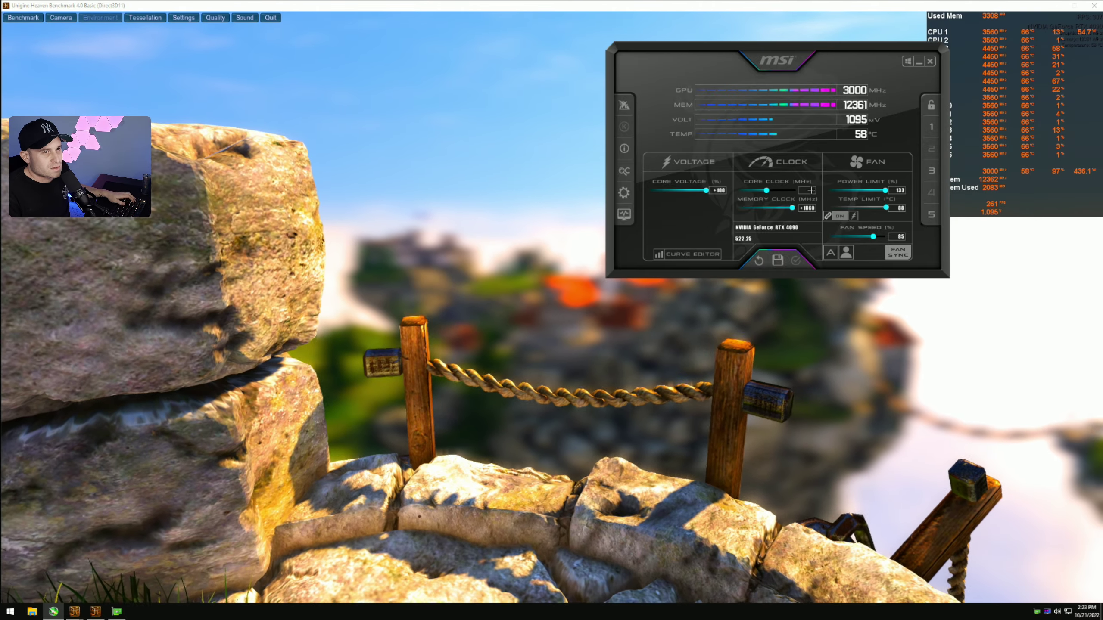
pyautogui.click(808, 190)
pyautogui.write('225')
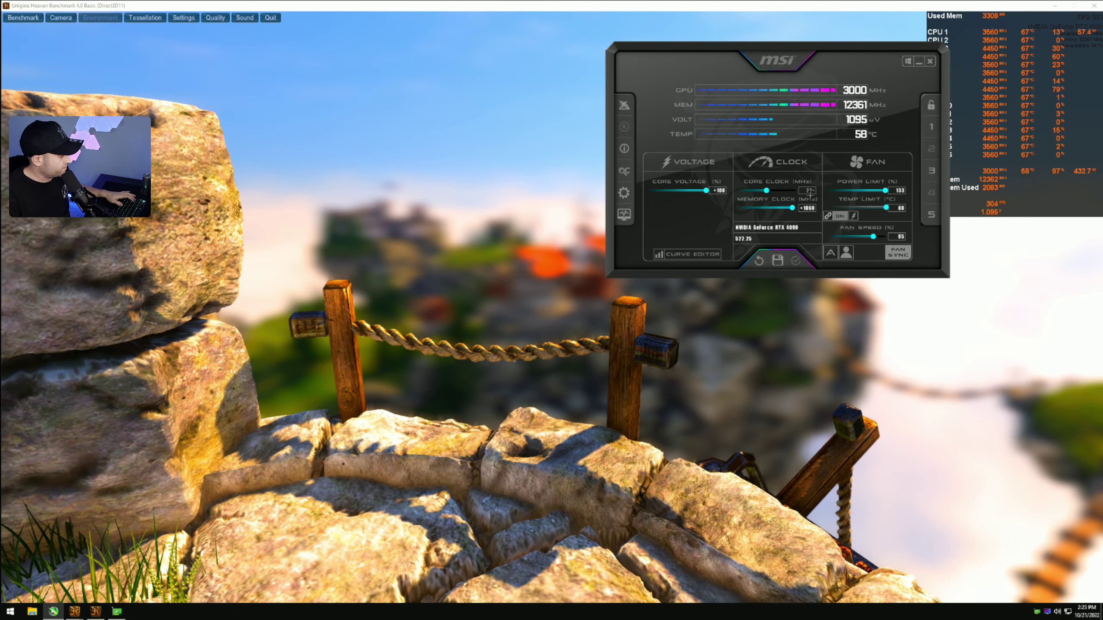
pyautogui.click(797, 261)
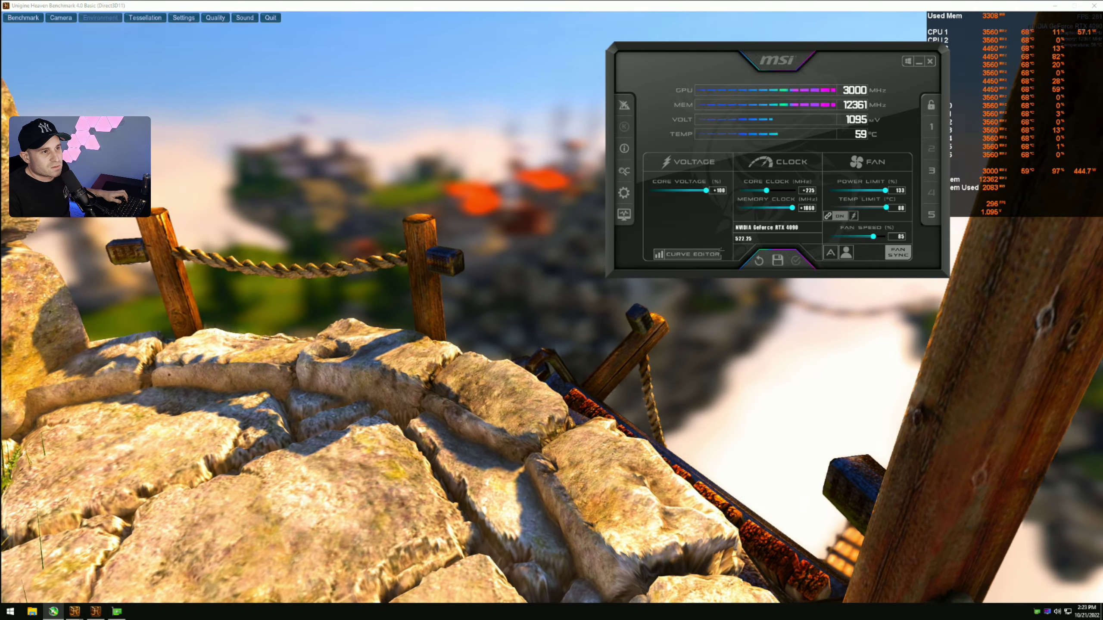
# - Open the curve editor, lower the whole curve, raise the 1075 mV point to about 3000 MHz, and apply it
pyautogui.click(687, 254)
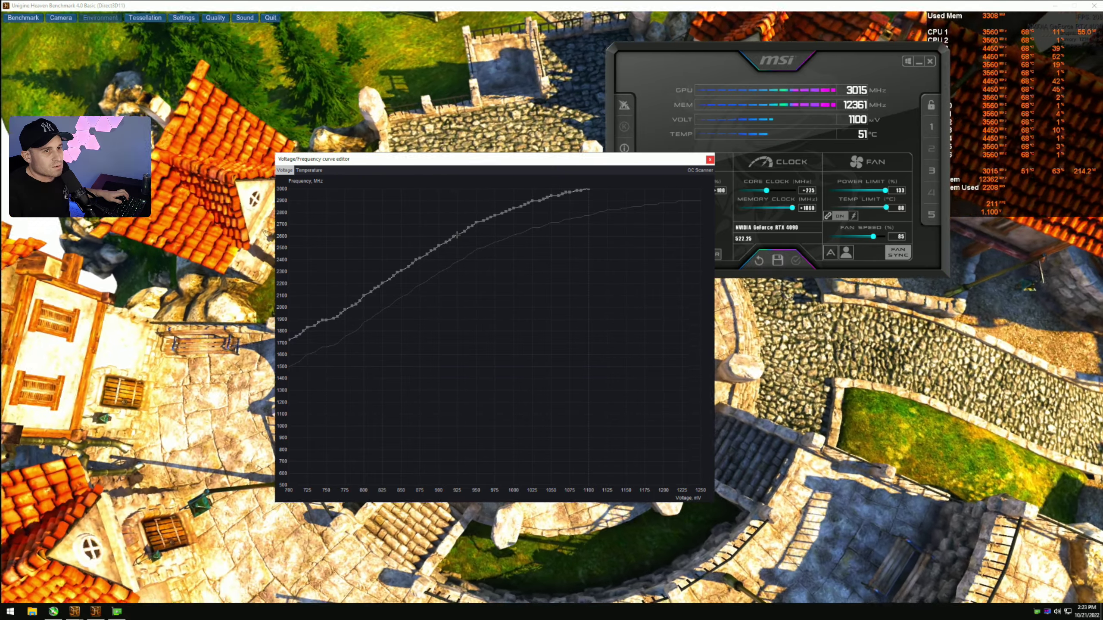
pyautogui.moveTo(457, 235); pyautogui.dragTo(456, 363)
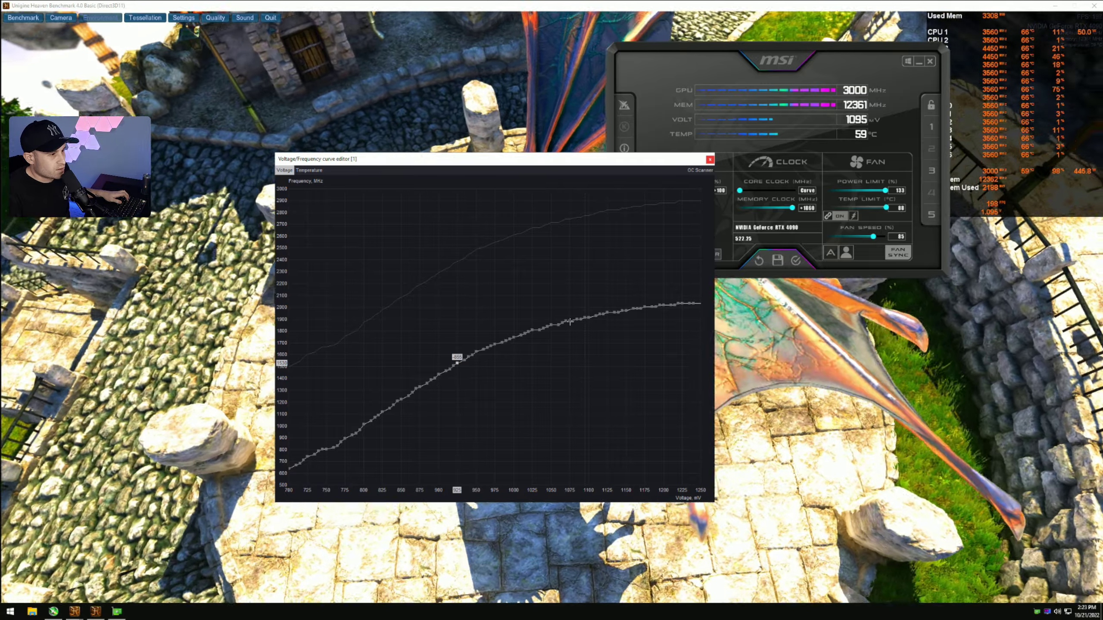
pyautogui.click(569, 319)
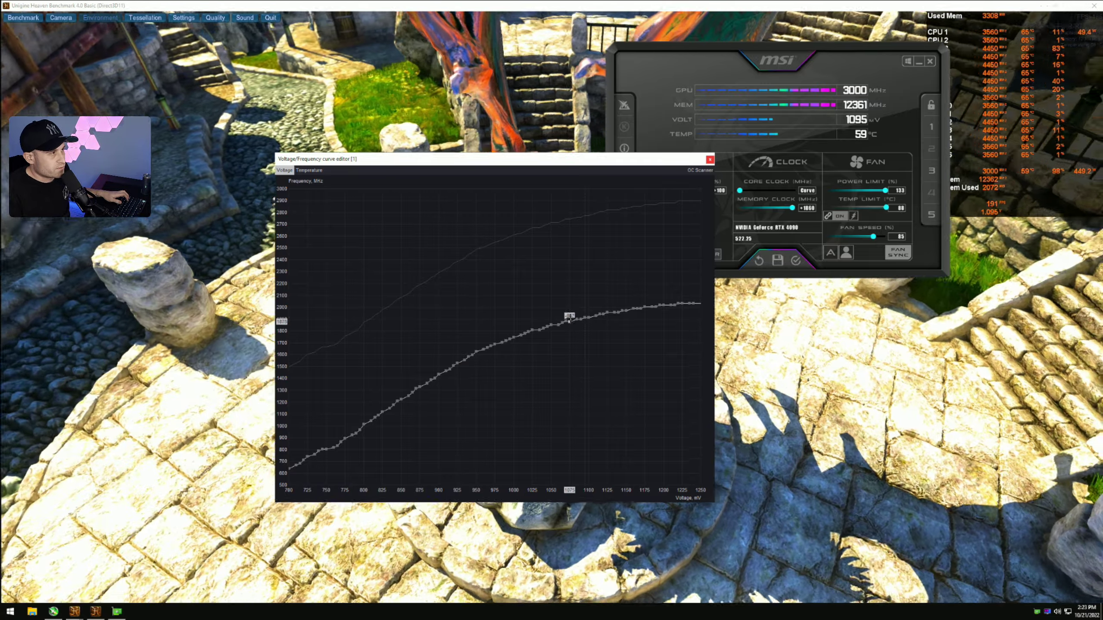
pyautogui.moveTo(569, 321); pyautogui.dragTo(578, 218)
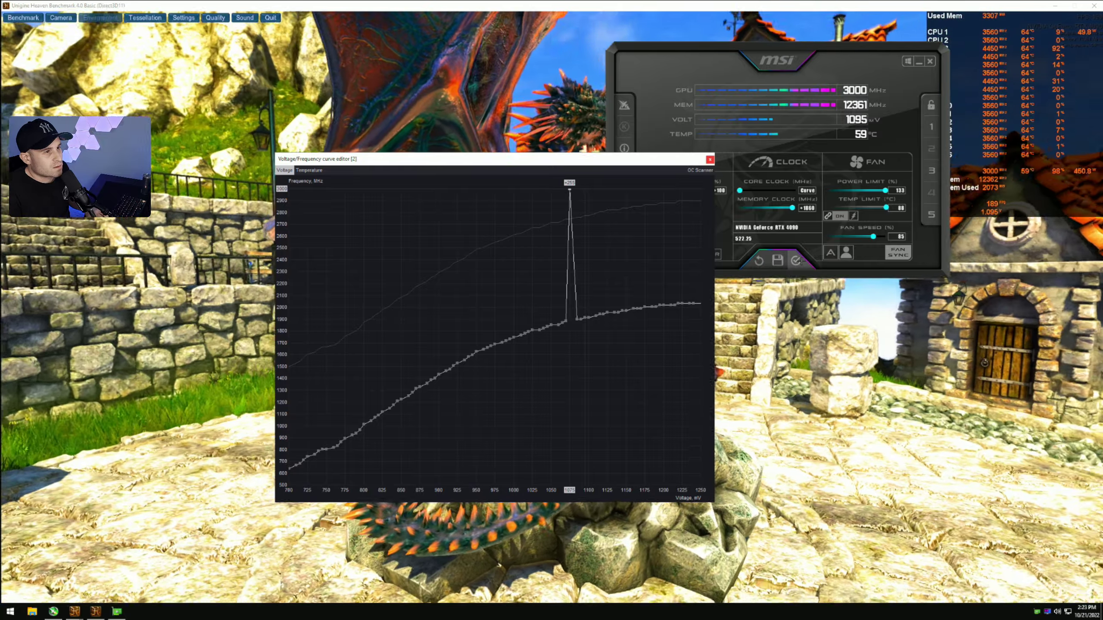
pyautogui.click(796, 260)
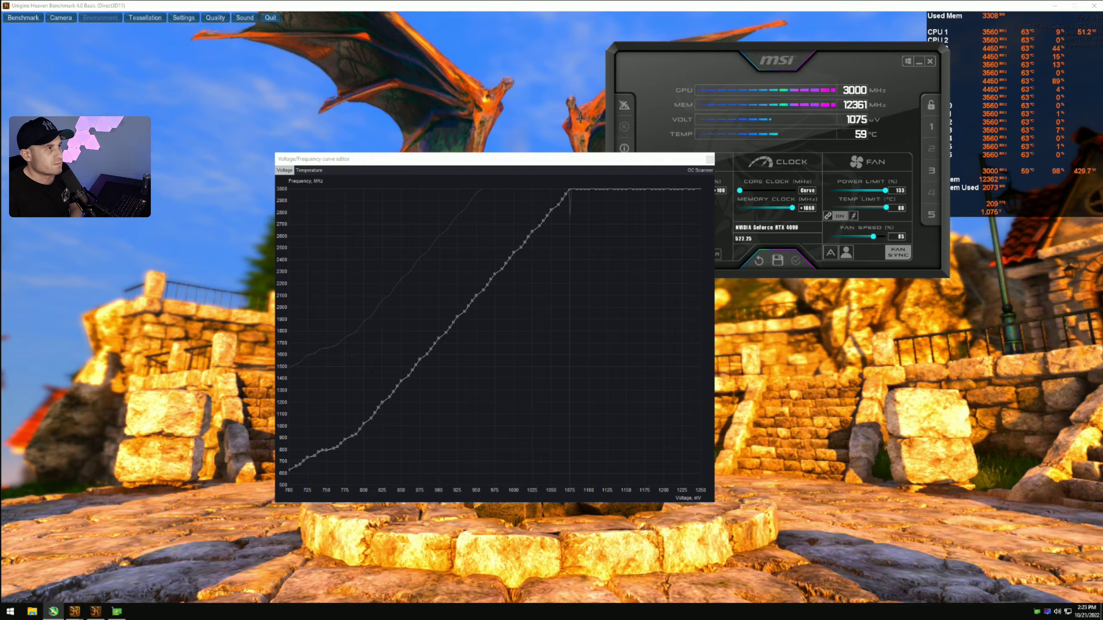
# - Minimize Afterburner, close the curve editor, watch Heaven run with the 1075 mV undervolt, and return to Afterburner
pyautogui.click(919, 62)
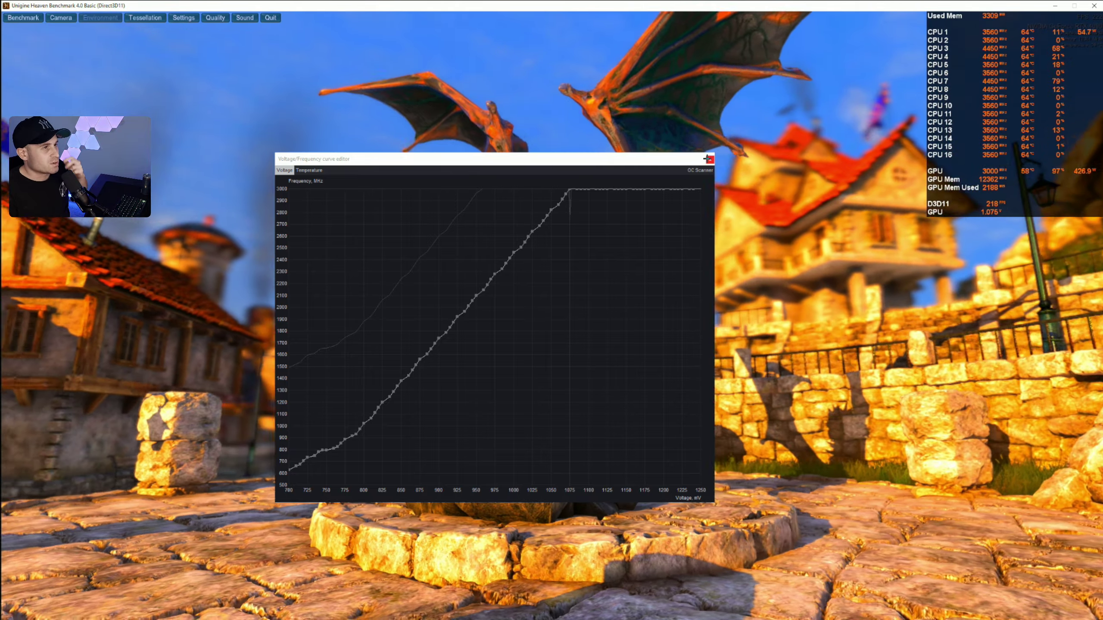
pyautogui.click(709, 159)
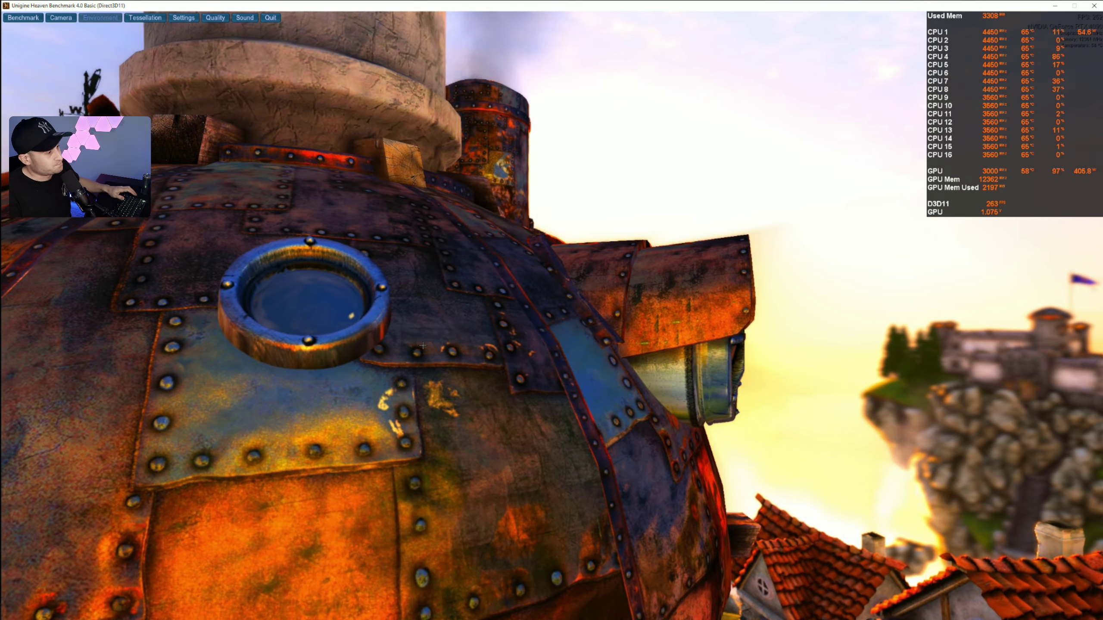
pyautogui.hotkey('alt', 'Tab')
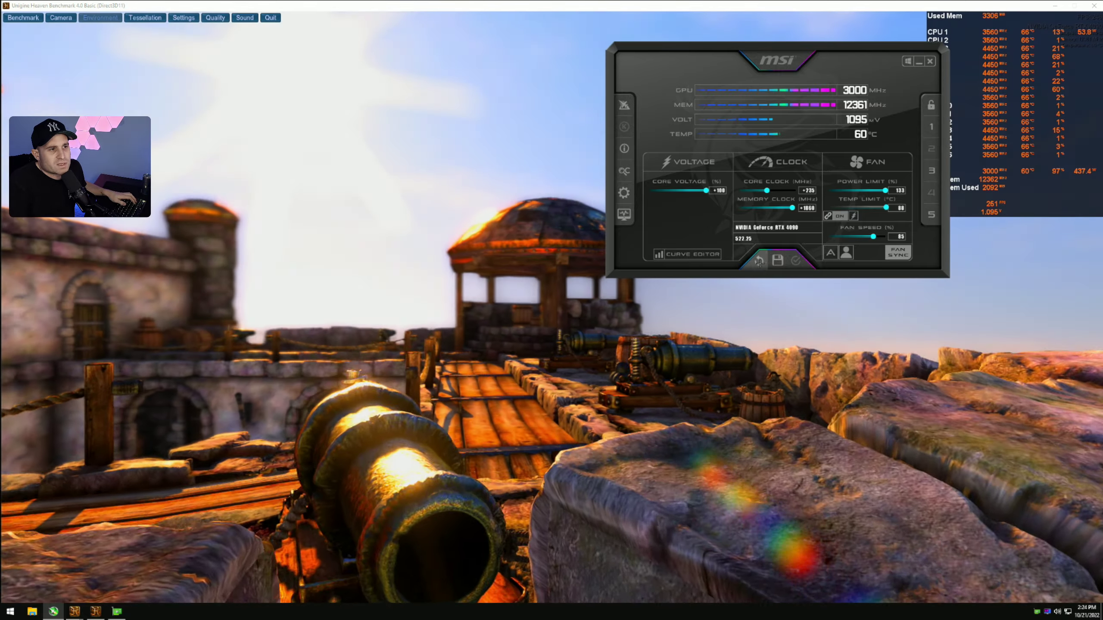
# - Close Afterburner and exit the running Heaven benchmark
pyautogui.click(921, 221)
pyautogui.click(931, 126)
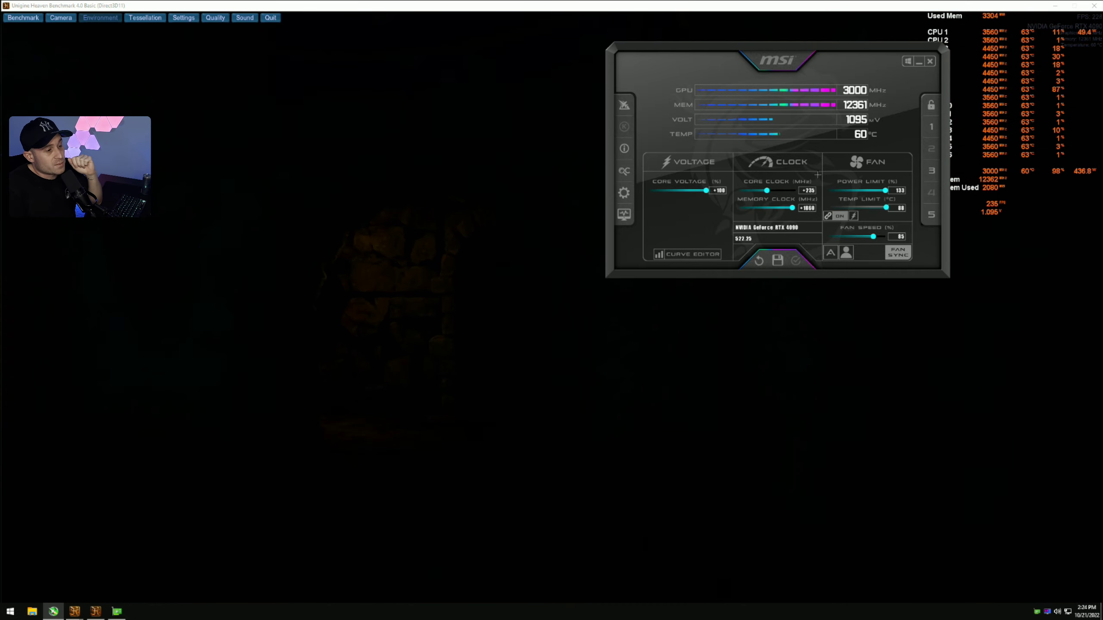
pyautogui.click(929, 61)
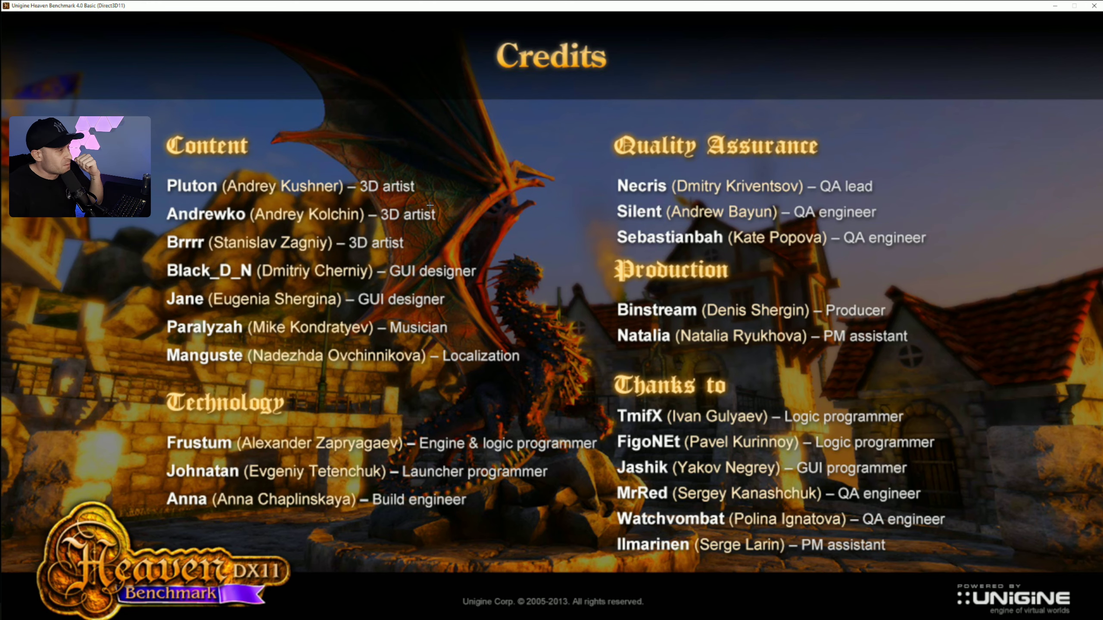
pyautogui.press('Escape')
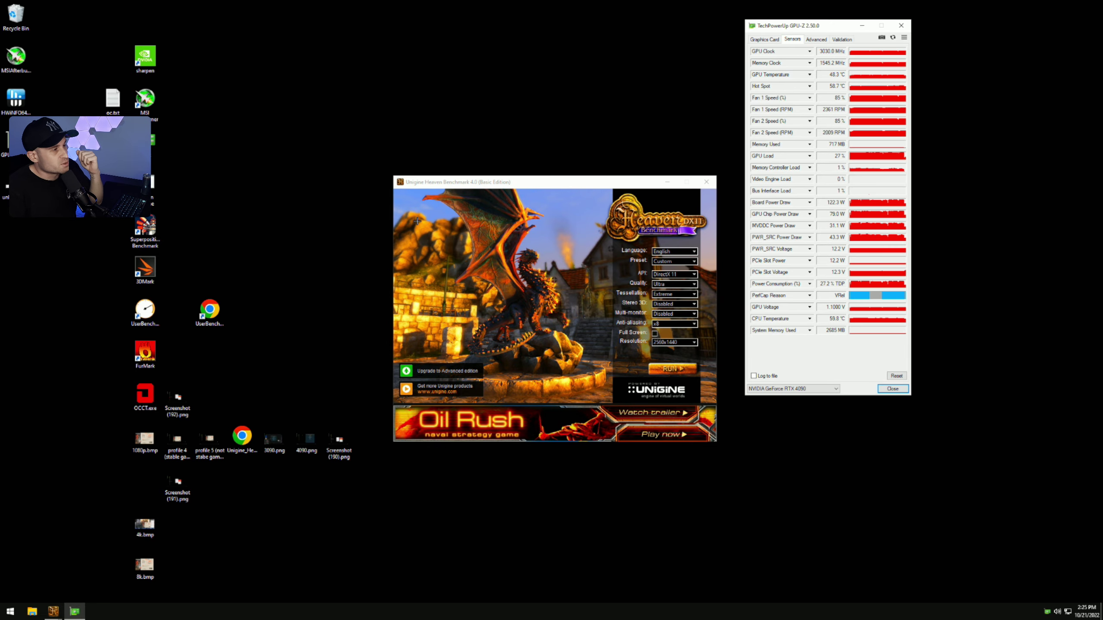
# - Move the Heaven launcher and GPU-Z windows aside to free up space on the desktop
pyautogui.moveTo(498, 162); pyautogui.dragTo(512, 55)
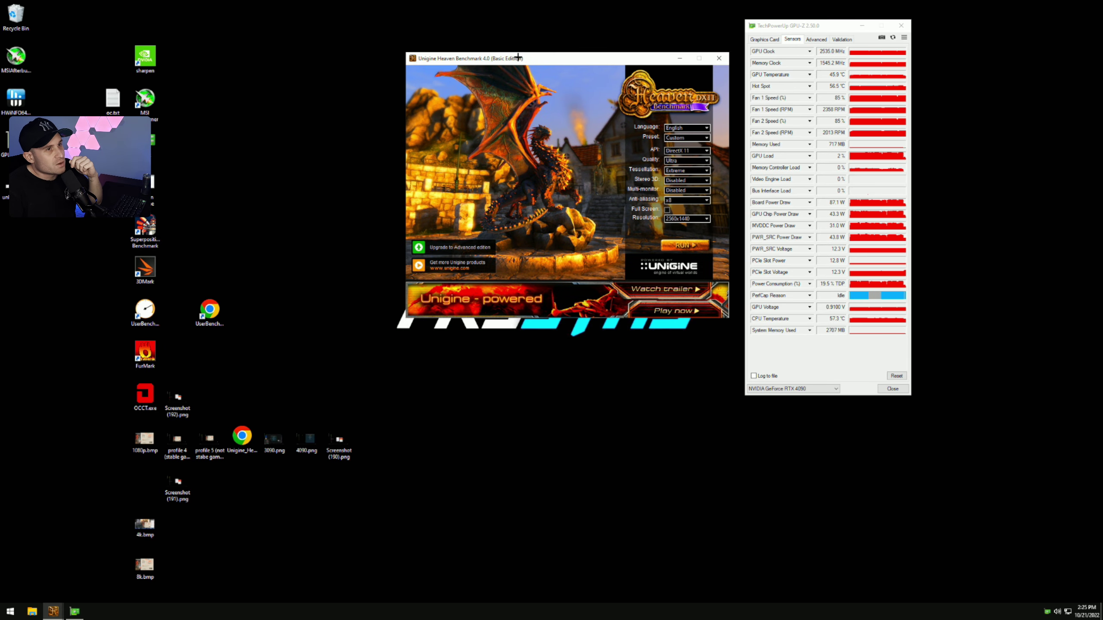
pyautogui.moveTo(793, 25); pyautogui.dragTo(858, 22)
pyautogui.click(625, 58)
pyautogui.moveTo(626, 57); pyautogui.dragTo(688, 23)
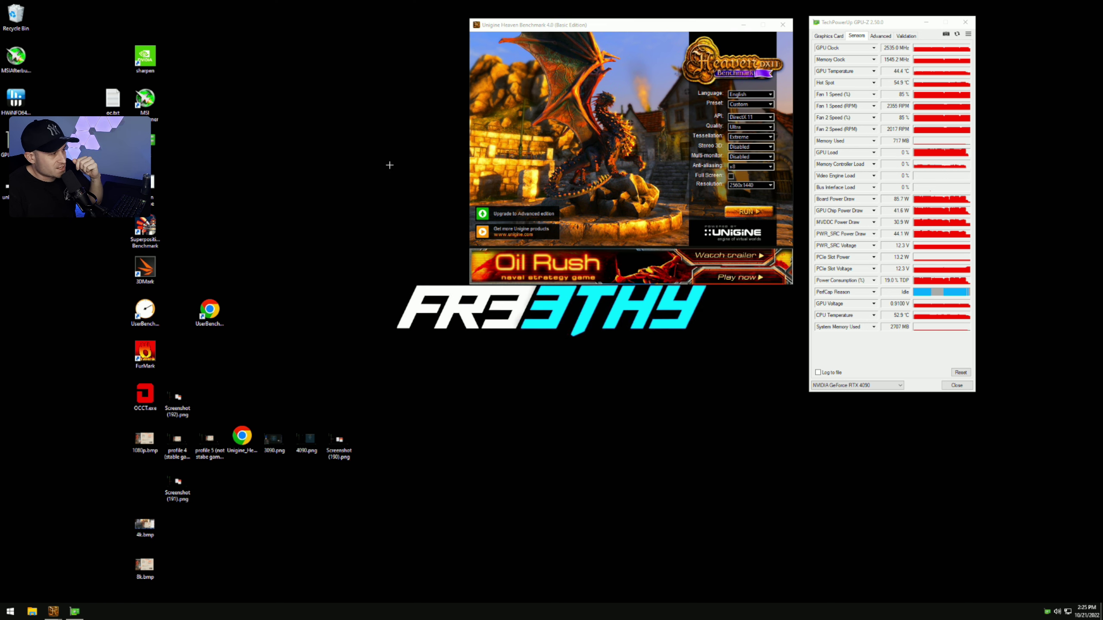
# - Launch OCCT and Afterburner, and show the GeForce RTX 4090 load graphs and the VRAM test in OCCT
pyautogui.doubleClick(145, 395)
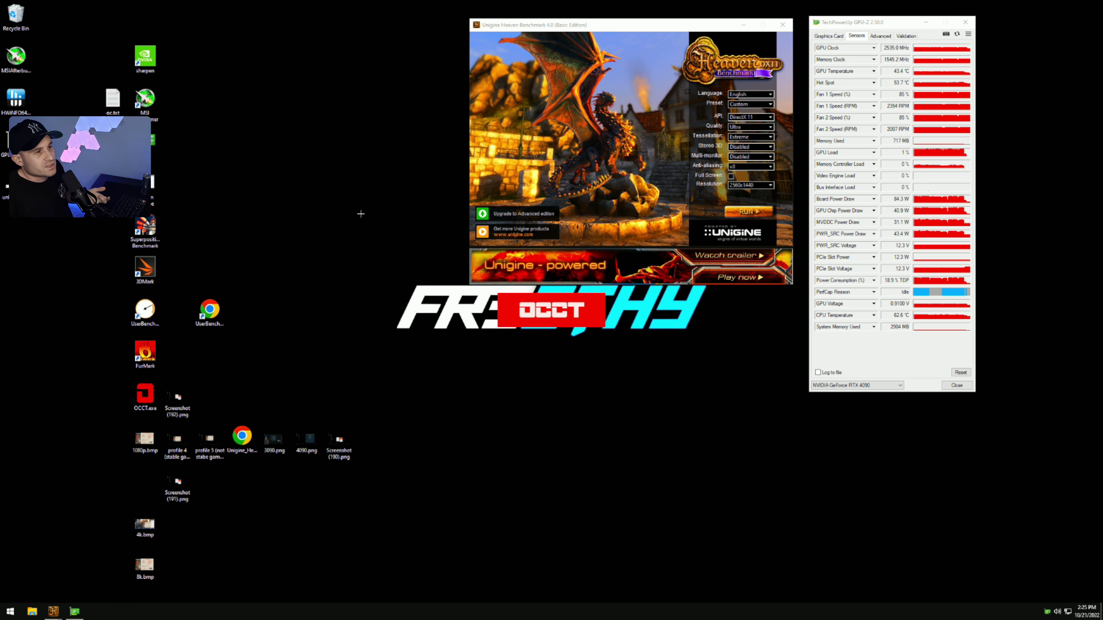
pyautogui.click(145, 102)
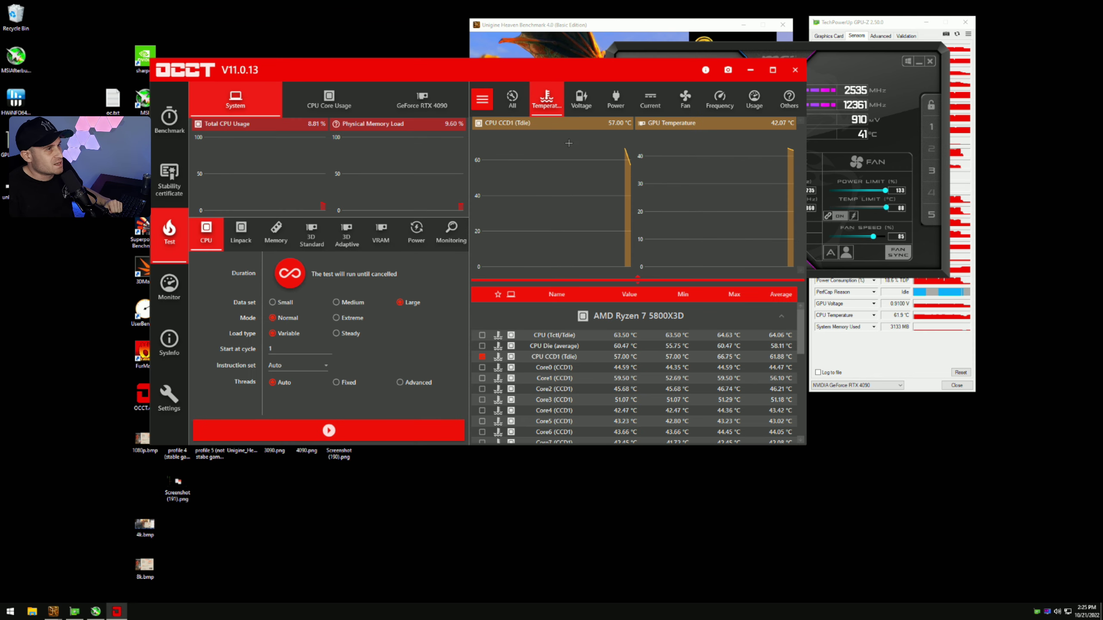
pyautogui.click(422, 101)
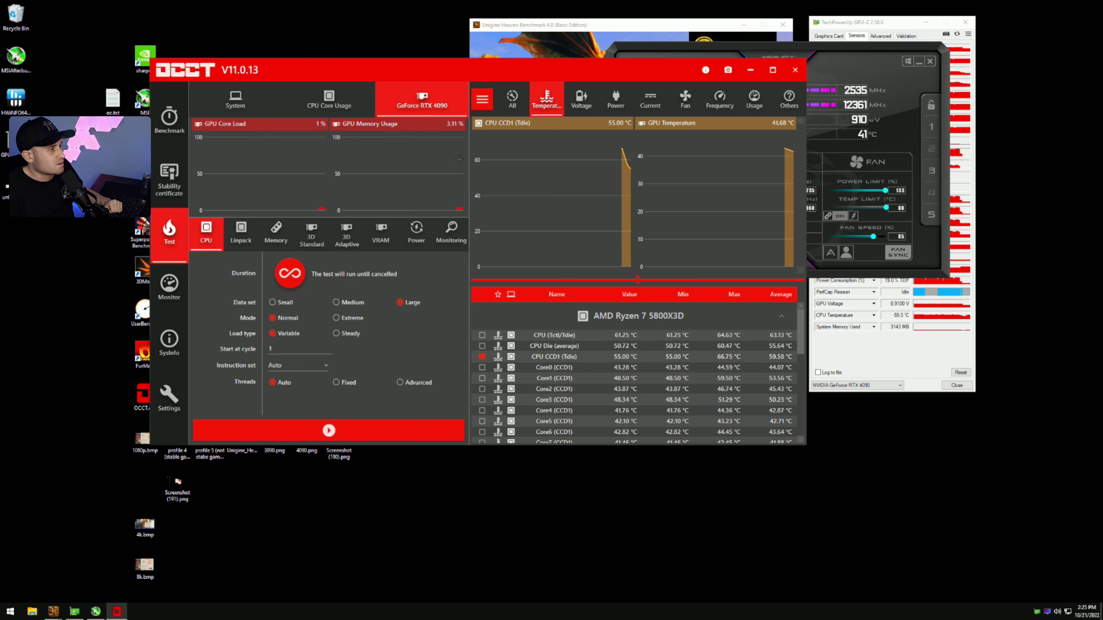
pyautogui.click(382, 232)
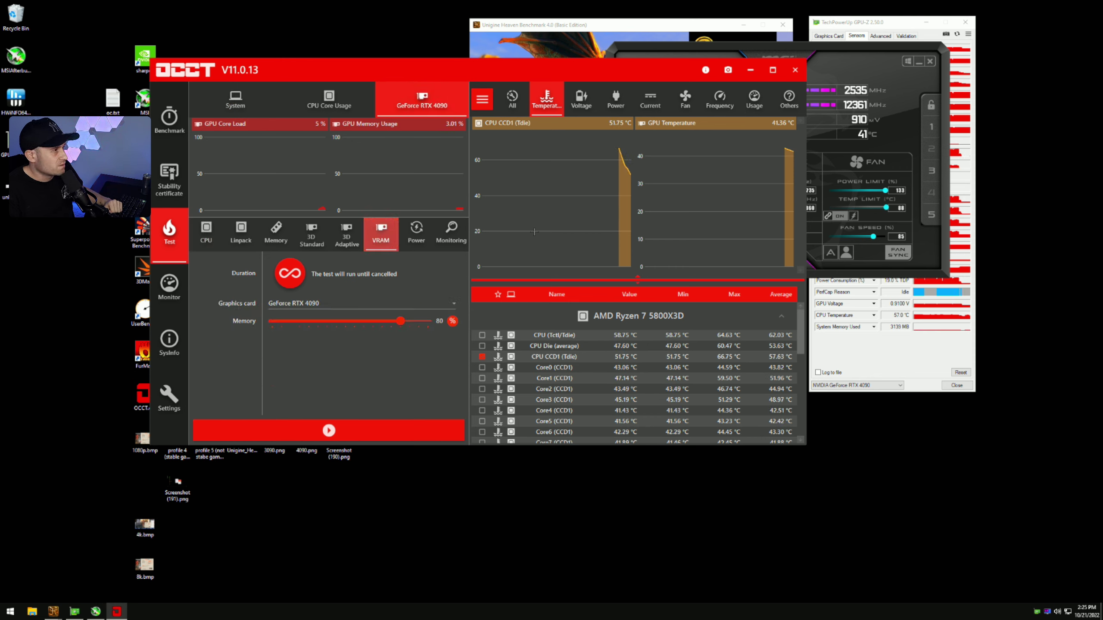